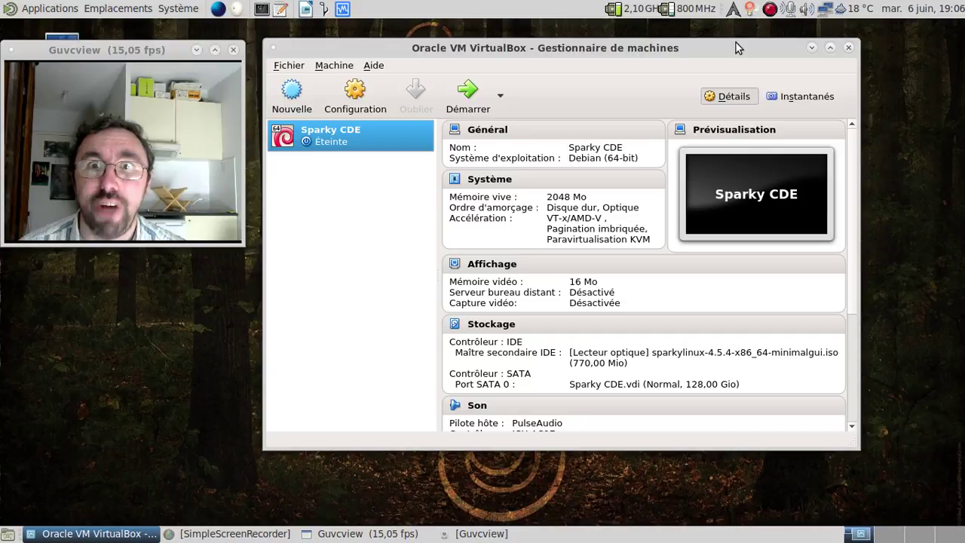
Boot Sparky GNU/Linux in the Sparky CDE virtual machine and log in to an Openbox session with the account password.
{"action": "left_click", "coordinate": [464, 111]}
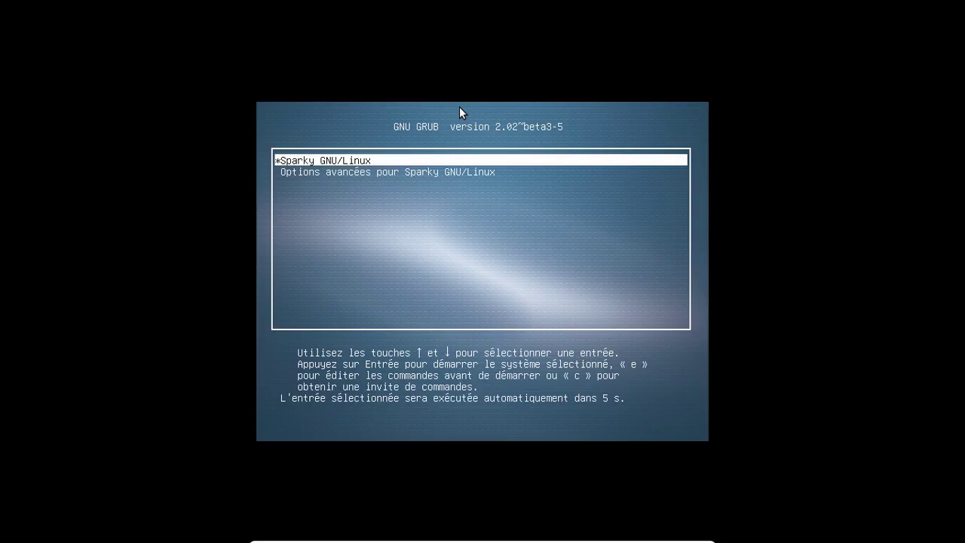
{"action": "key", "text": "Return"}
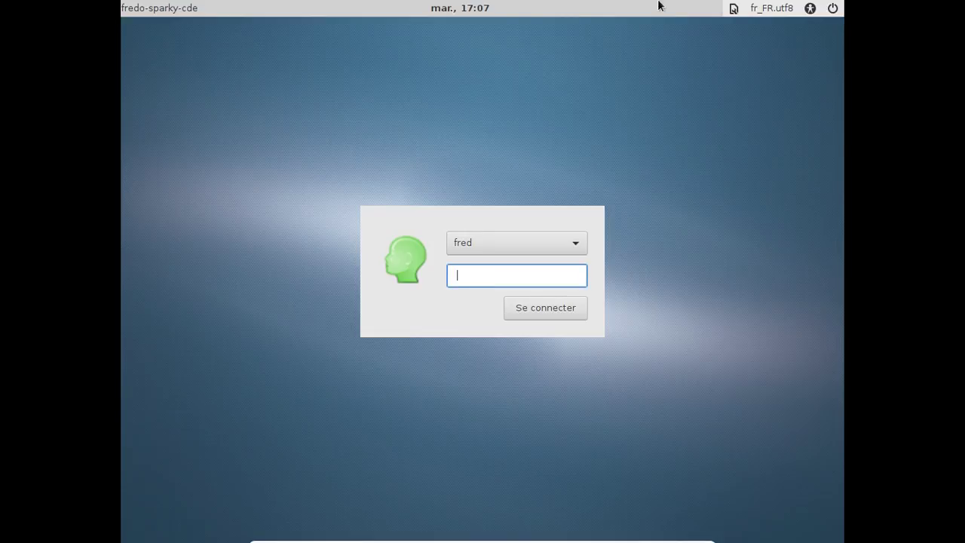
{"action": "left_click", "coordinate": [733, 9]}
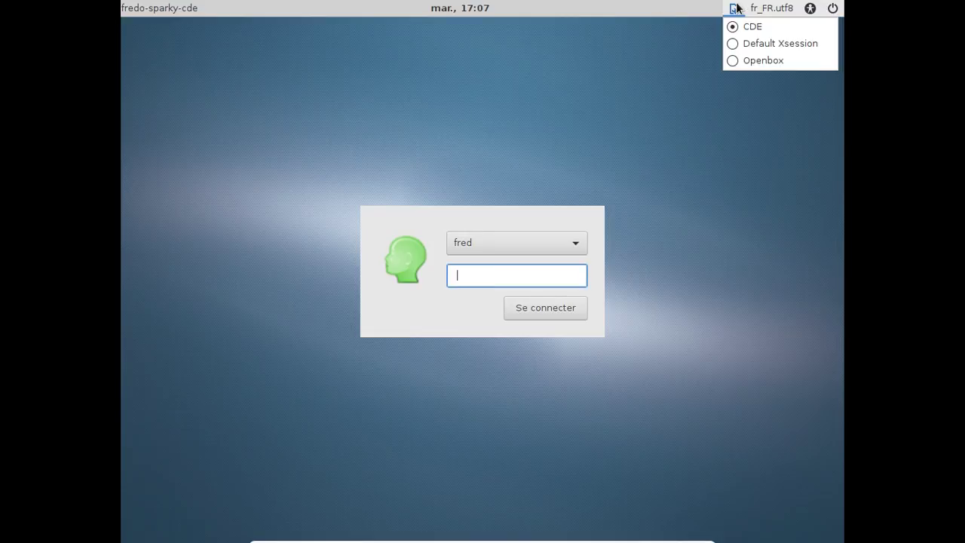
{"action": "left_click", "coordinate": [739, 59]}
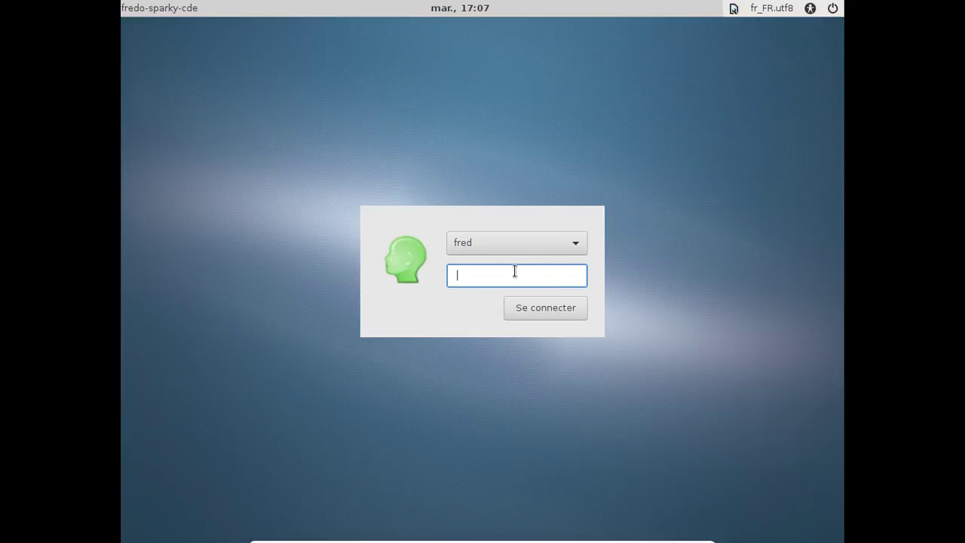
{"action": "type", "text": "********"}
{"action": "key", "text": "Return"}
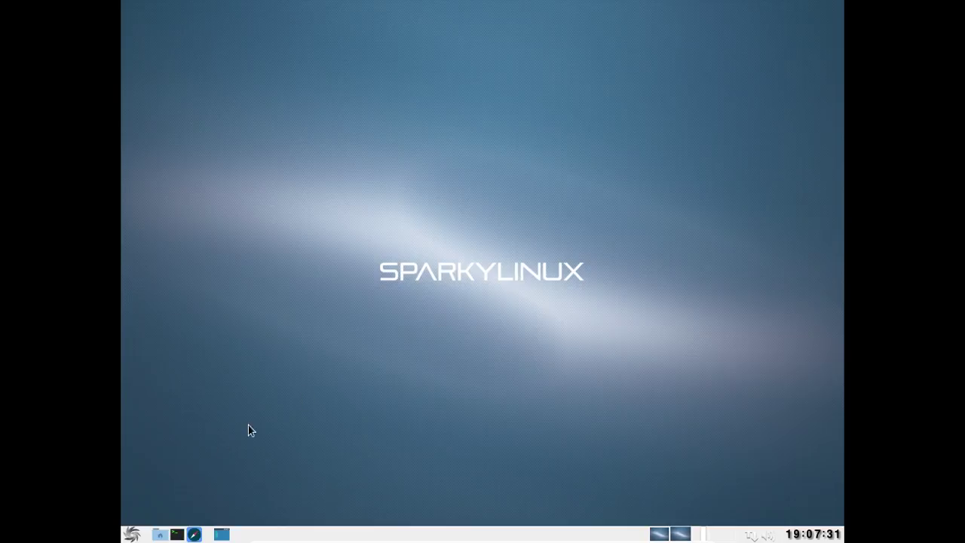
Launch the Synaptic package manager and authenticate with the administrator password.
{"action": "left_click", "coordinate": [132, 535]}
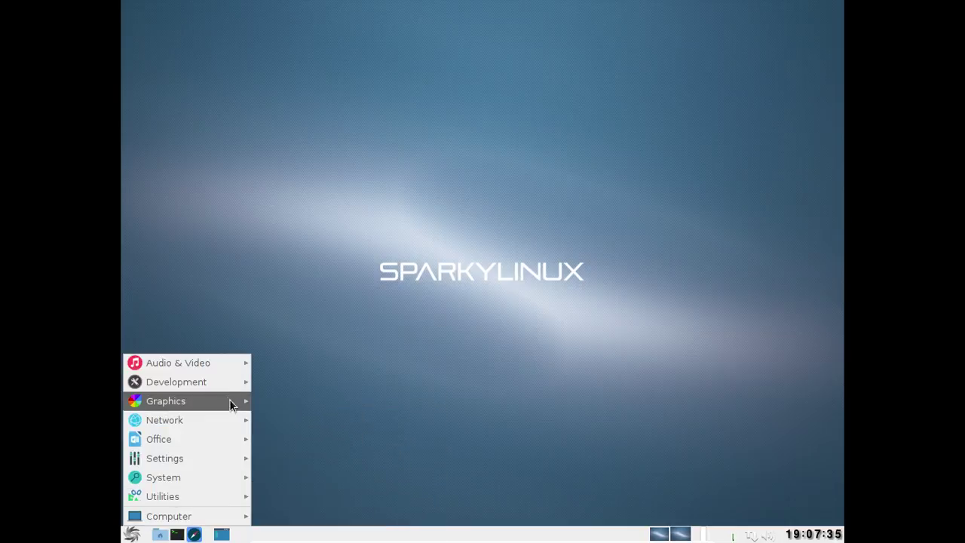
{"action": "mouse_move", "coordinate": [214, 440]}
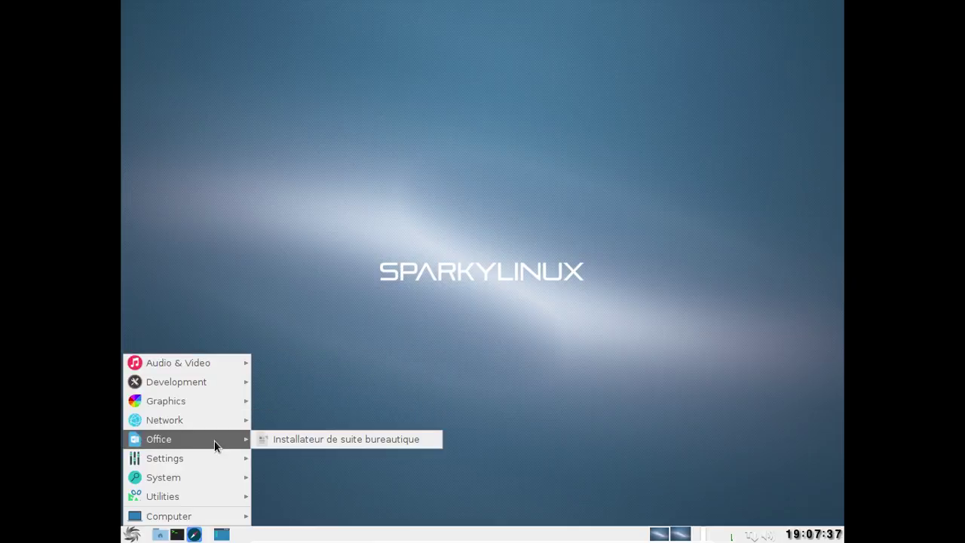
{"action": "mouse_move", "coordinate": [209, 486]}
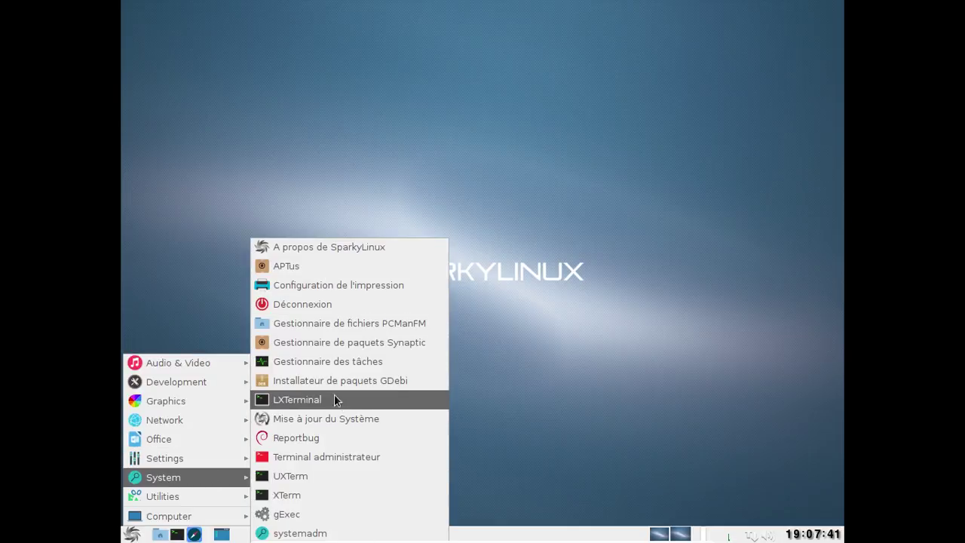
{"action": "left_click", "coordinate": [346, 342]}
{"action": "type", "text": "*****"}
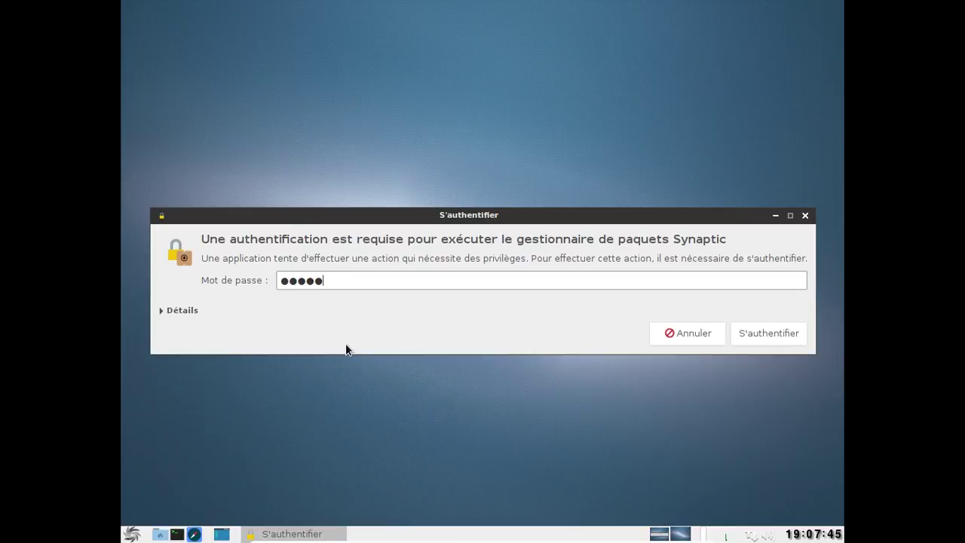
{"action": "key", "text": "BackSpace"}
{"action": "key", "text": "BackSpace"}
{"action": "key", "text": "BackSpace"}
{"action": "key", "text": "BackSpace"}
{"action": "key", "text": "BackSpace"}
{"action": "type", "text": "********"}
{"action": "key", "text": "Return"}
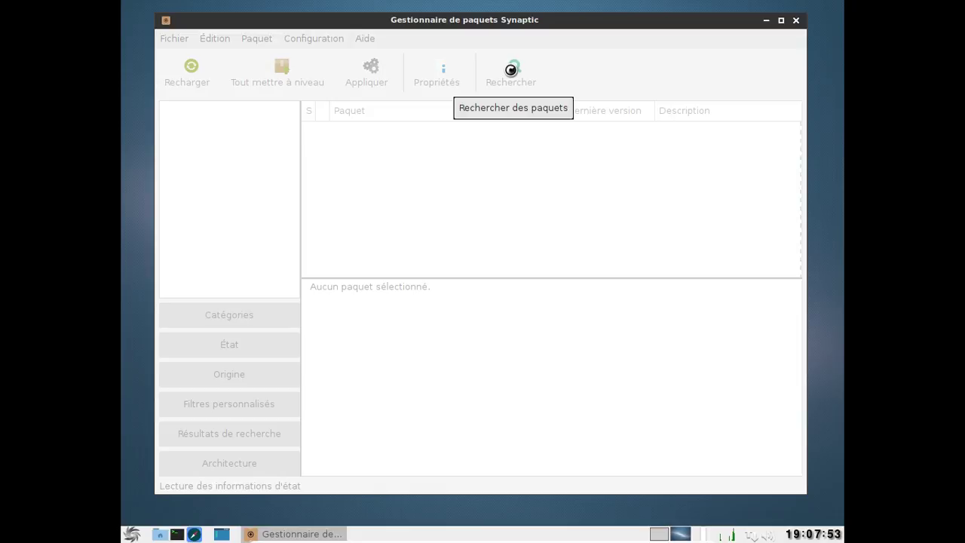
Search package names and descriptions for "cdesktop".
{"action": "left_click", "coordinate": [510, 72]}
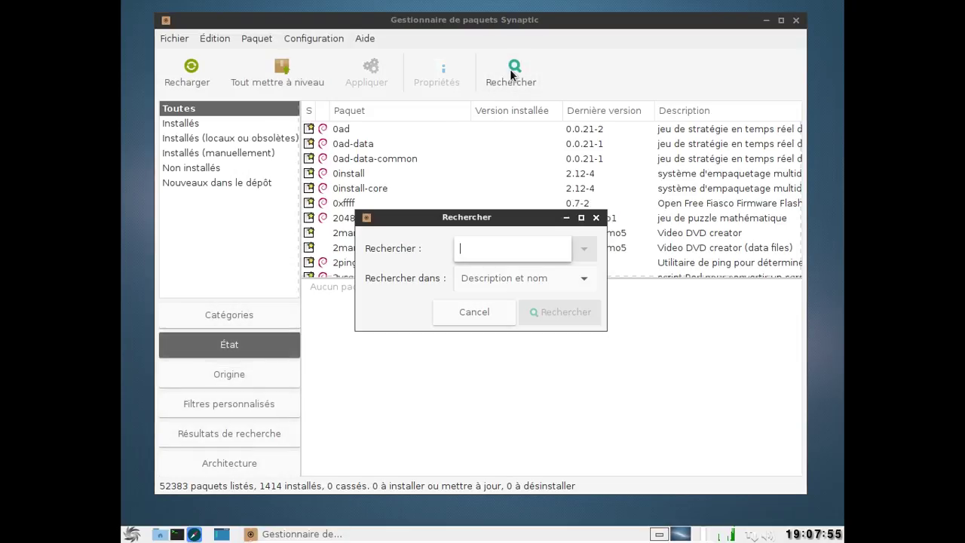
{"action": "type", "text": "cde"}
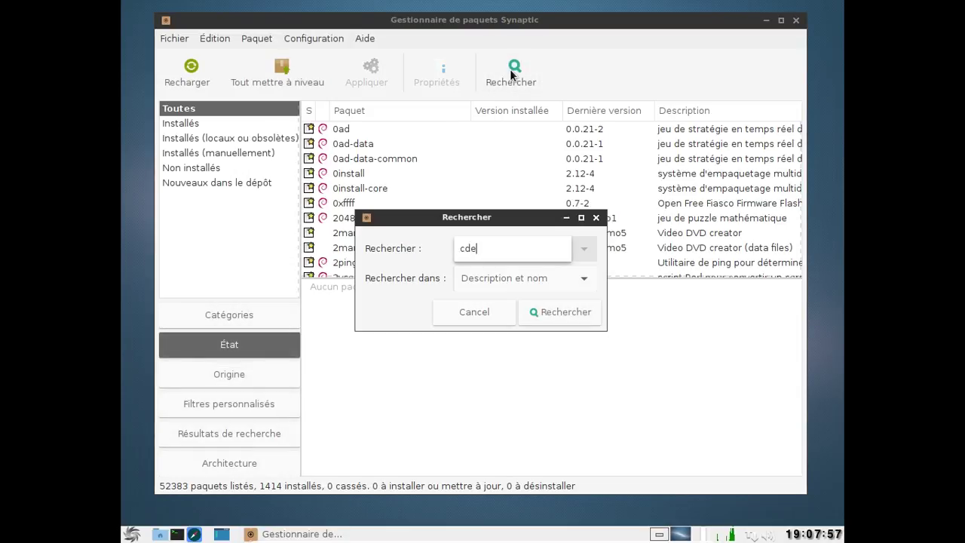
{"action": "type", "text": "sktop"}
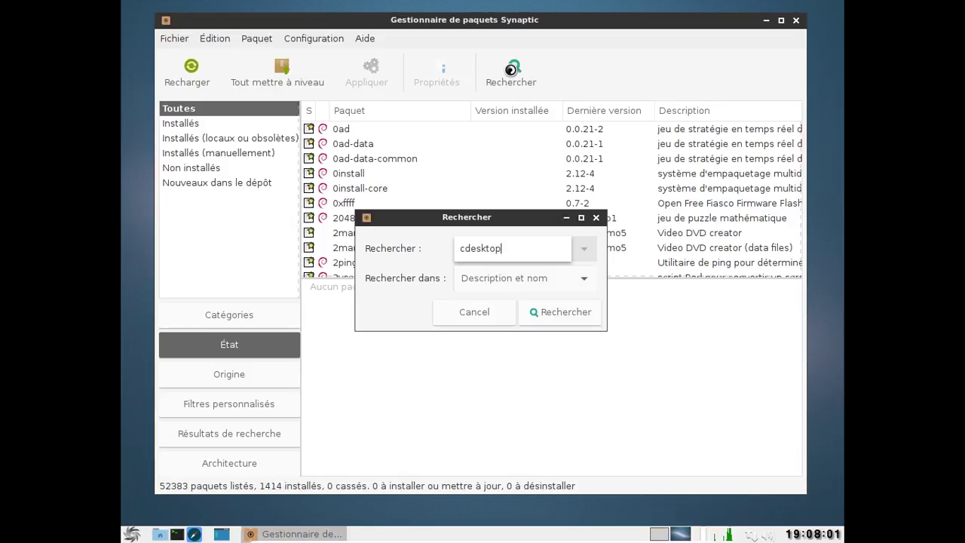
{"action": "key", "text": "Return"}
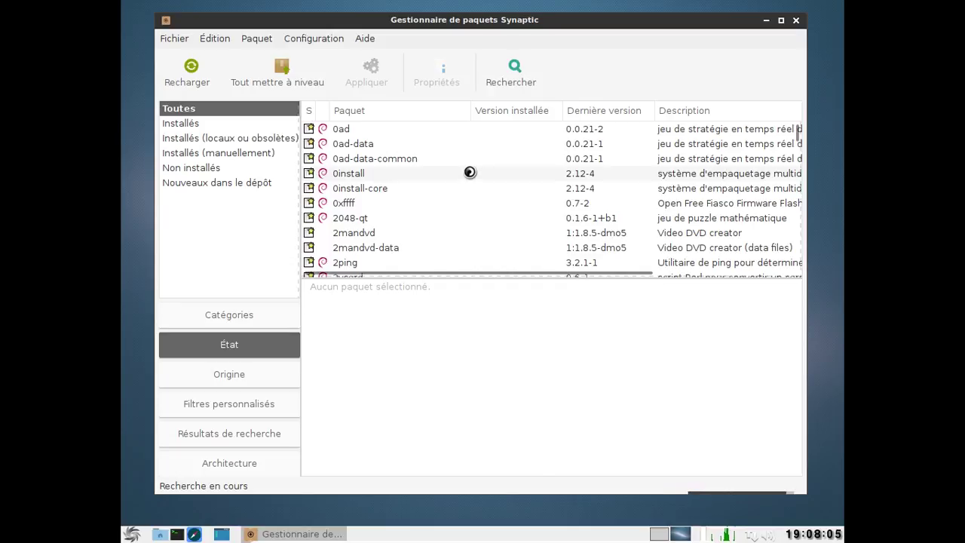
Shorten the package search term to "cde" and run the search again.
{"action": "left_click", "coordinate": [501, 84]}
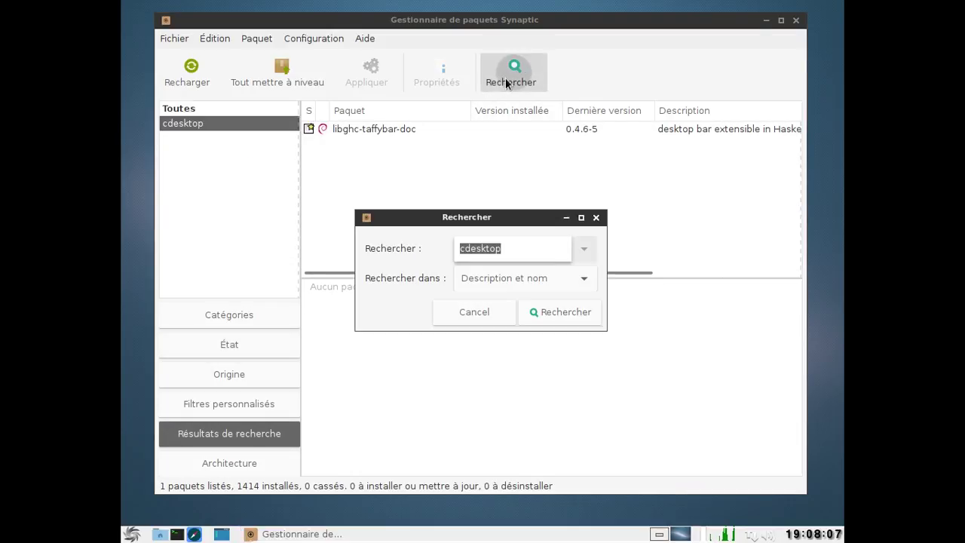
{"action": "key", "text": "End"}
{"action": "key", "text": "BackSpace"}
{"action": "key", "text": "BackSpace"}
{"action": "key", "text": "BackSpace"}
{"action": "key", "text": "BackSpace"}
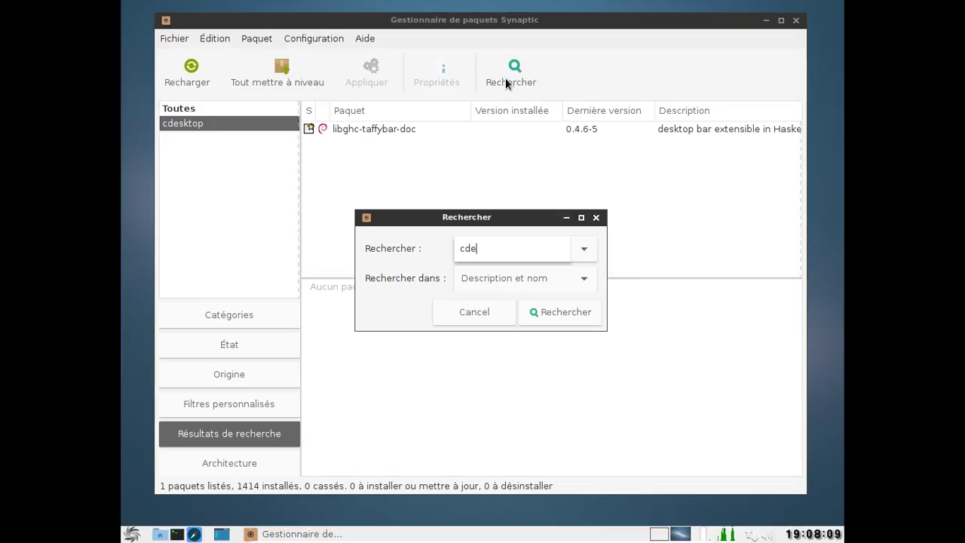
{"action": "key", "text": "Return"}
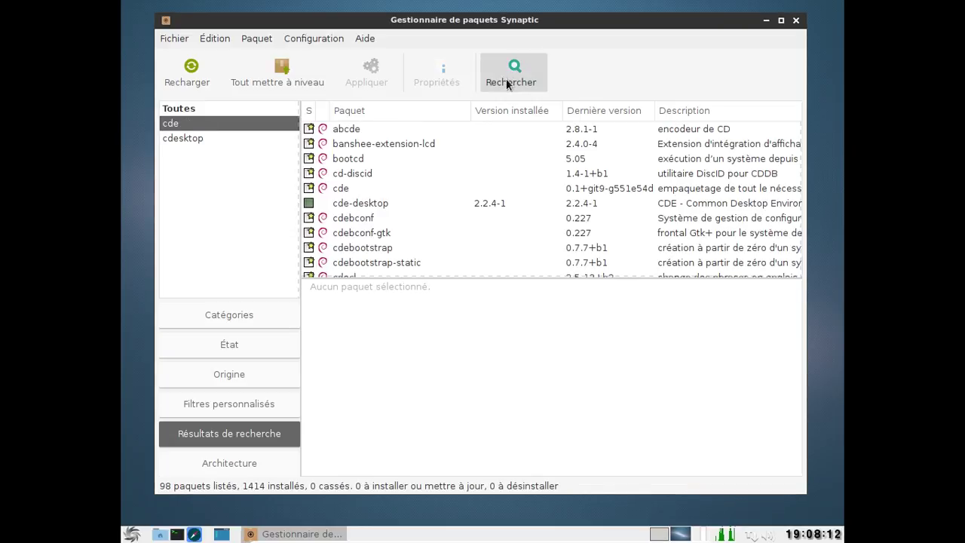
View the description of the cde-desktop package, request its screenshot, and close the screenshot window.
{"action": "left_click", "coordinate": [369, 205]}
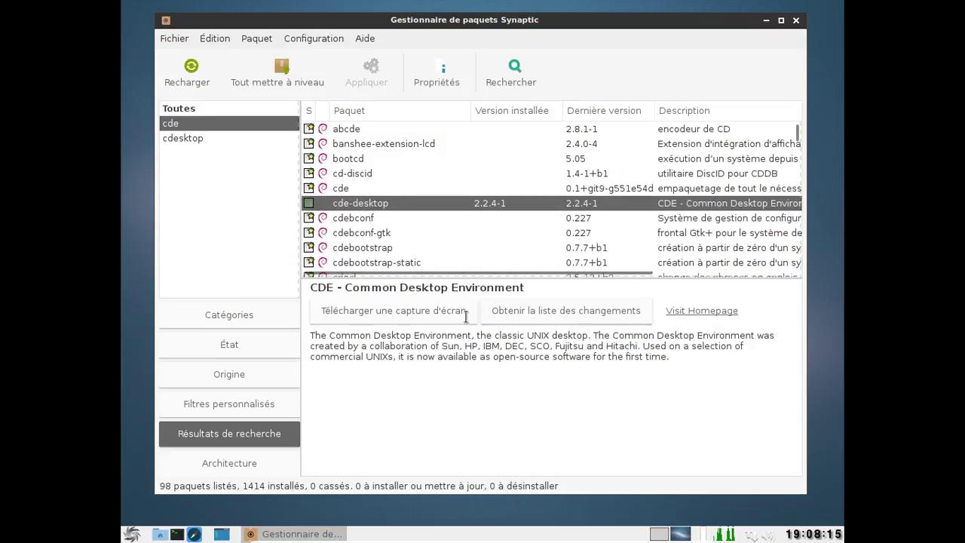
{"action": "left_click", "coordinate": [433, 312]}
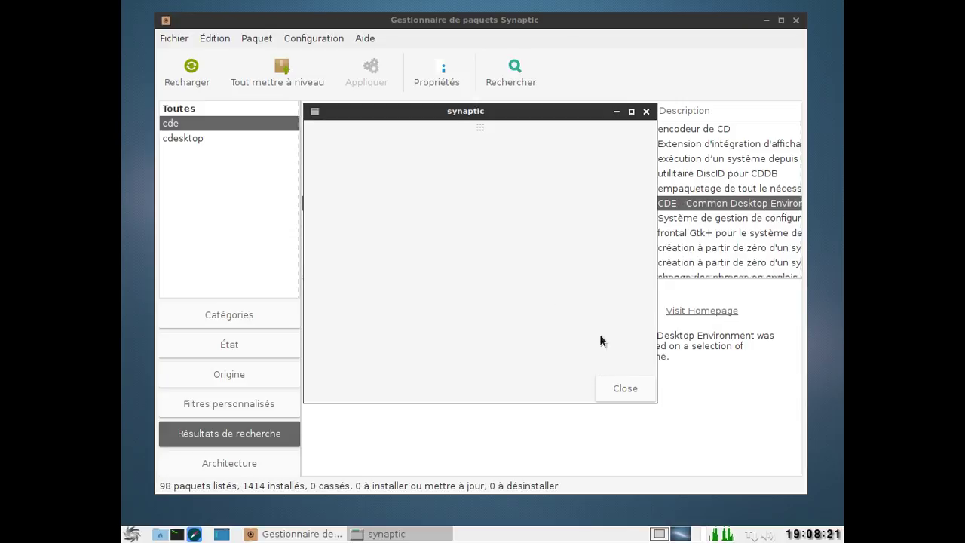
{"action": "left_click", "coordinate": [625, 388]}
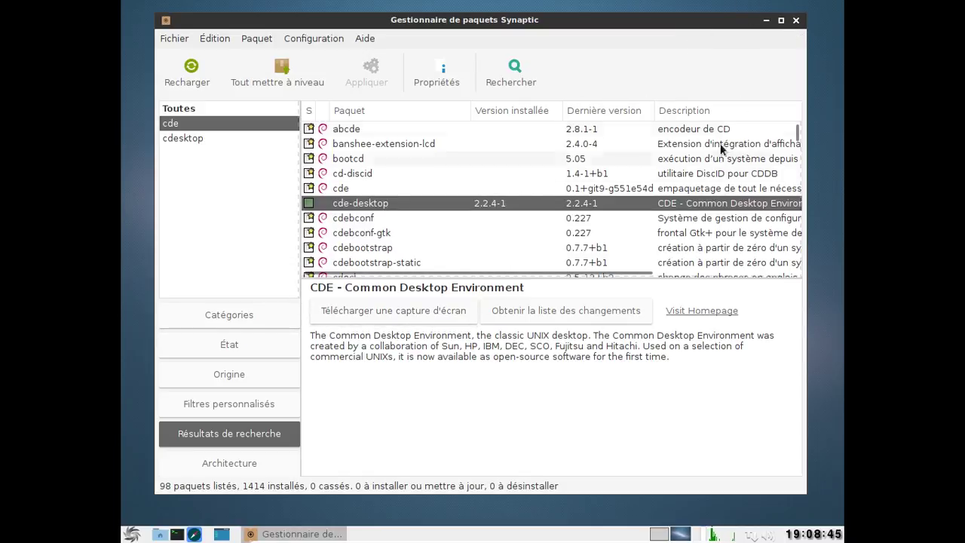
Close Synaptic and log out of the Openbox session.
{"action": "left_click", "coordinate": [795, 20]}
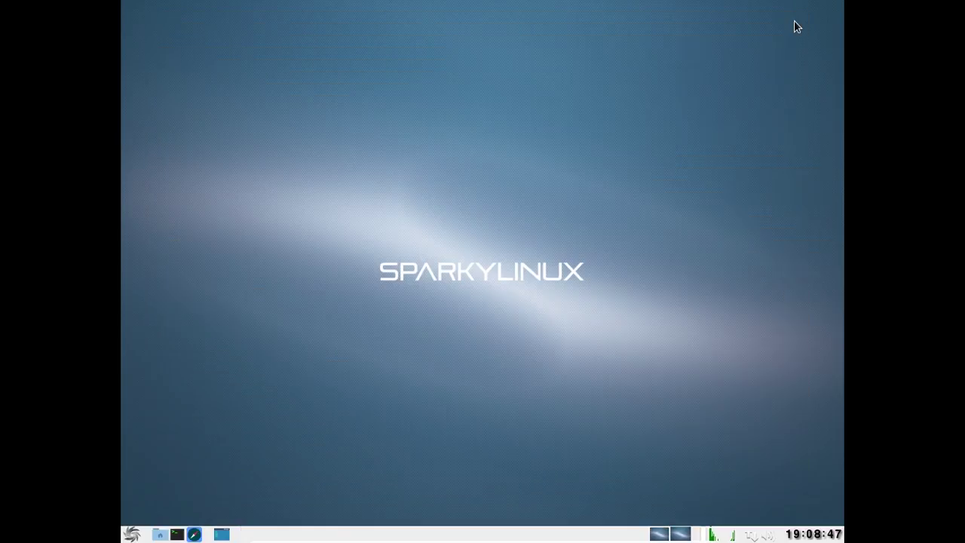
{"action": "left_click", "coordinate": [132, 533]}
{"action": "mouse_move", "coordinate": [158, 517]}
{"action": "left_click", "coordinate": [260, 516]}
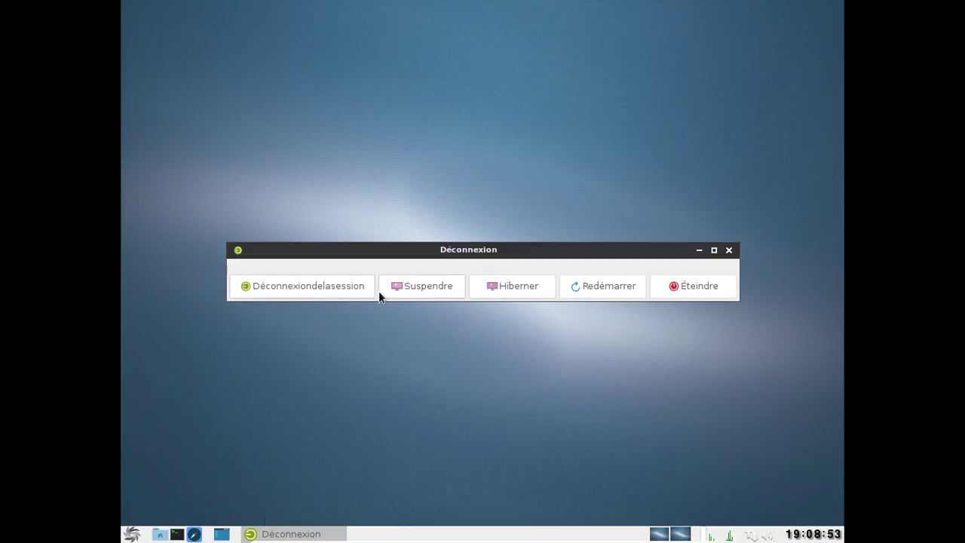
{"action": "left_click", "coordinate": [343, 286]}
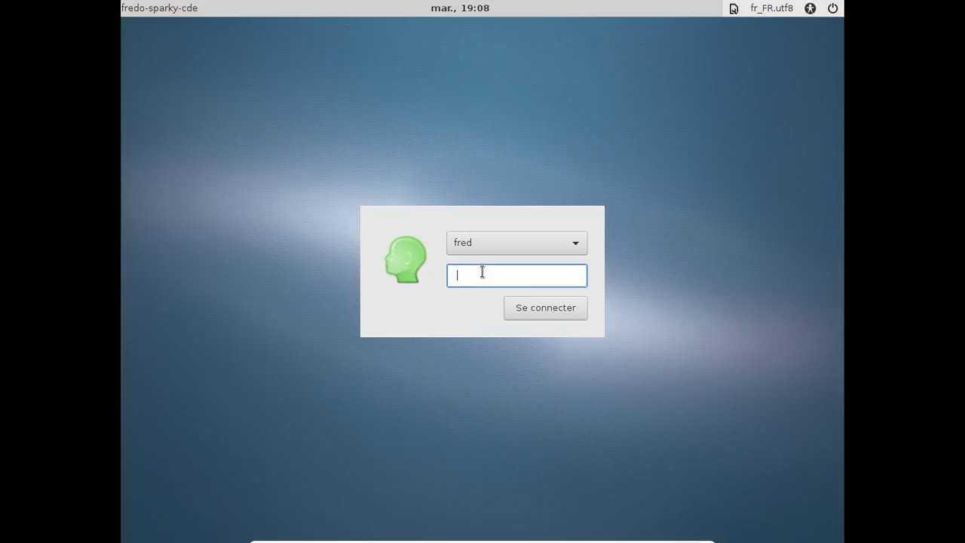
Choose the CDE session and log in with the account password.
{"action": "left_click", "coordinate": [733, 9]}
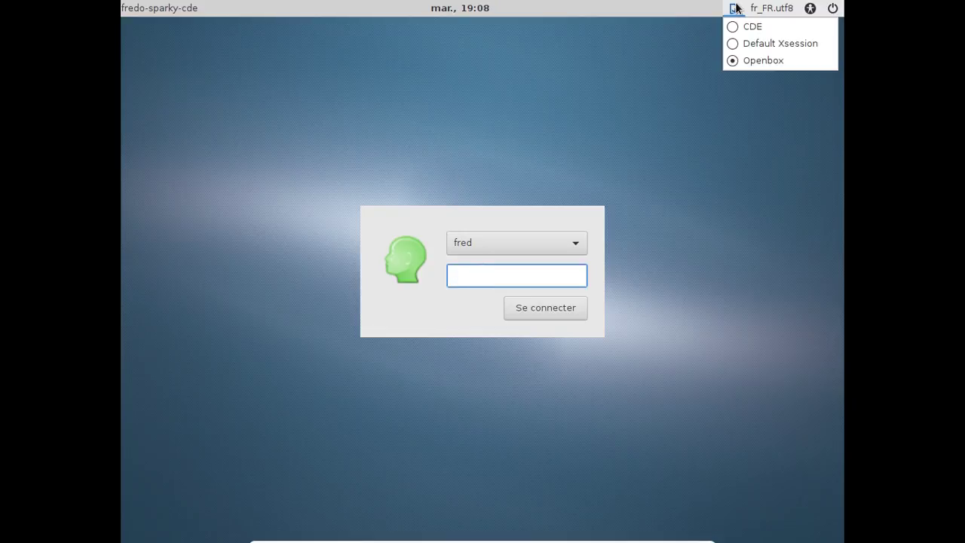
{"action": "left_click", "coordinate": [737, 28]}
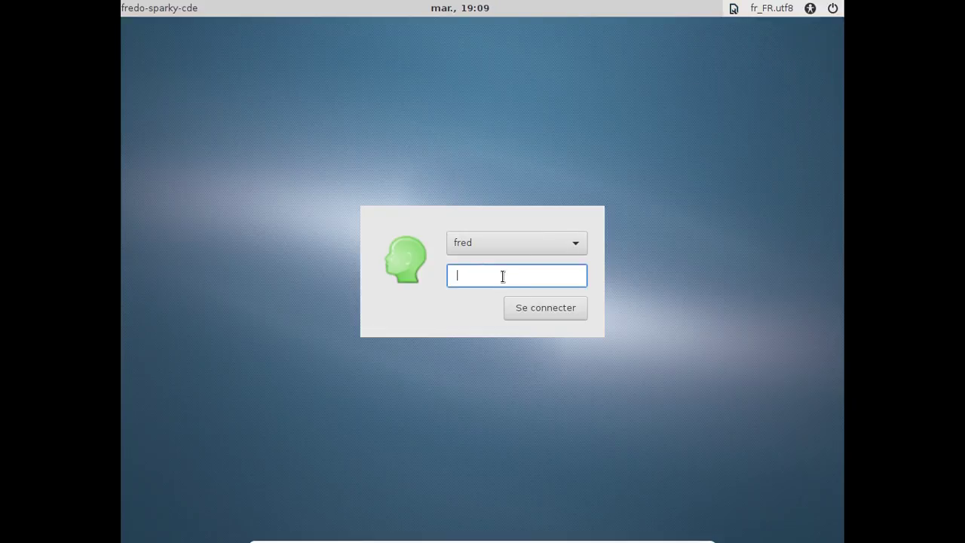
{"action": "key", "text": "Return"}
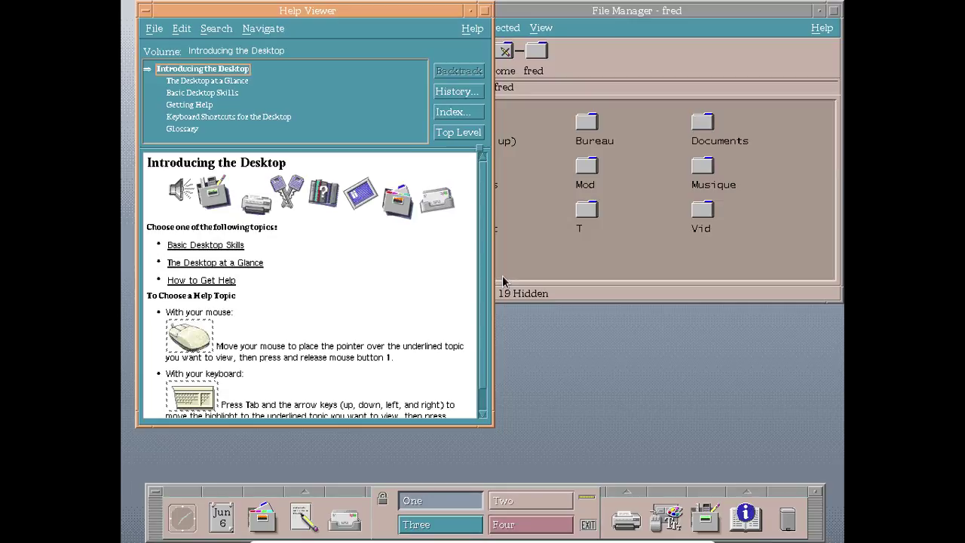
Bring the File Manager to the front, visit workspaces Two, Three and Four, and return to workspace One.
{"action": "left_click", "coordinate": [699, 12]}
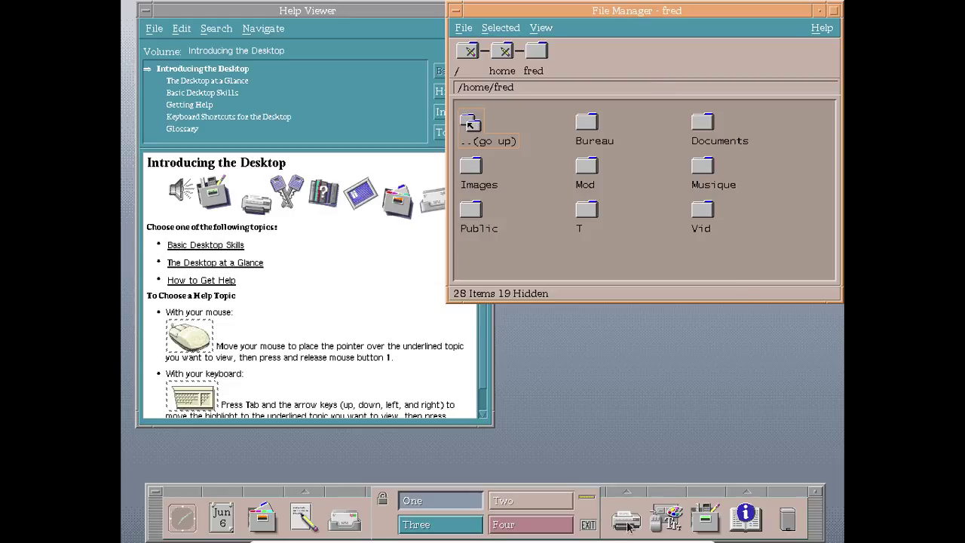
{"action": "left_click", "coordinate": [533, 502]}
{"action": "left_click", "coordinate": [460, 525]}
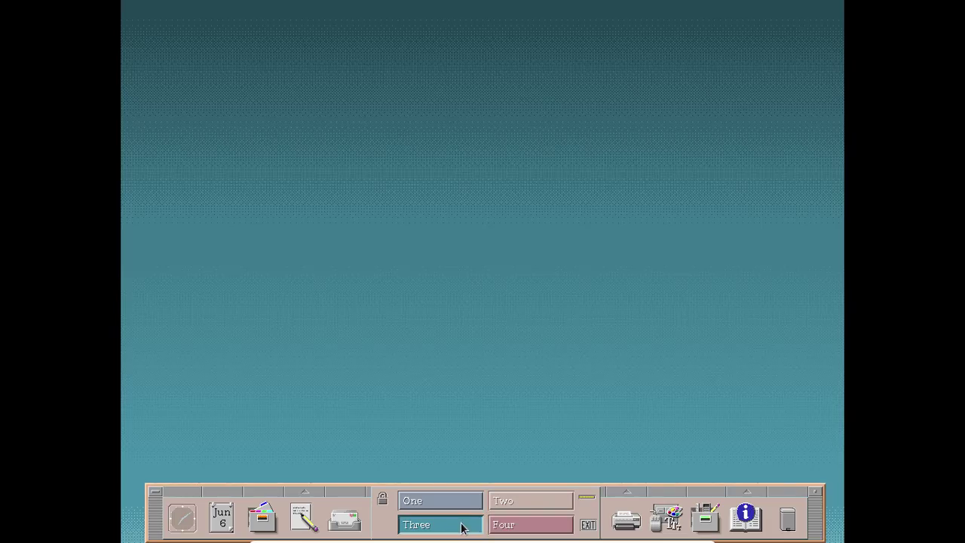
{"action": "left_click", "coordinate": [502, 528]}
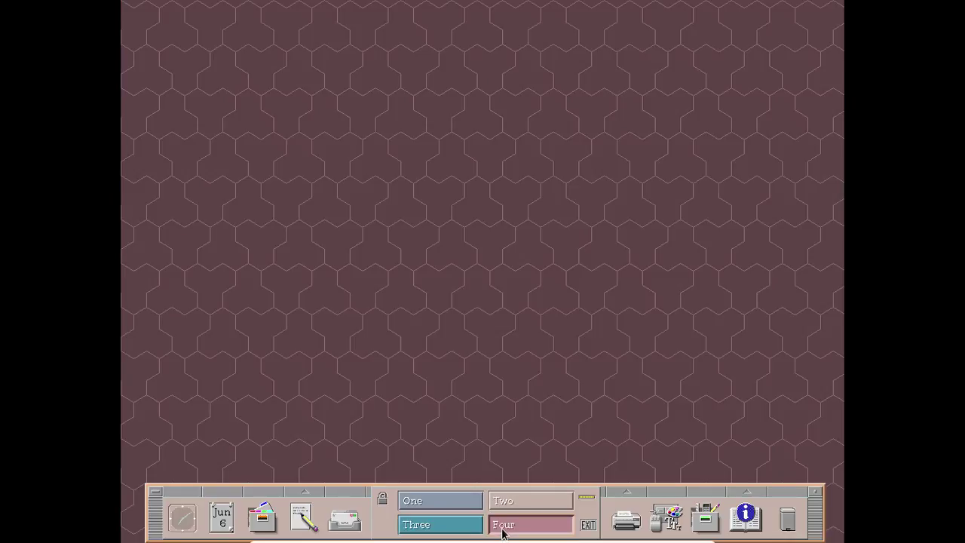
{"action": "left_click", "coordinate": [449, 502]}
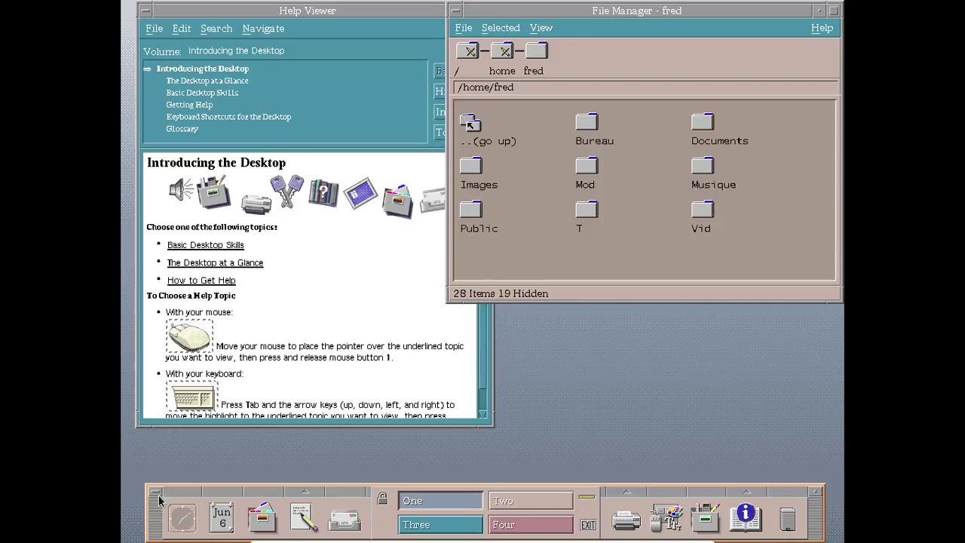
Open the desktop calendar, dismiss its error dialog, and close the calendar window.
{"action": "left_click", "coordinate": [218, 517]}
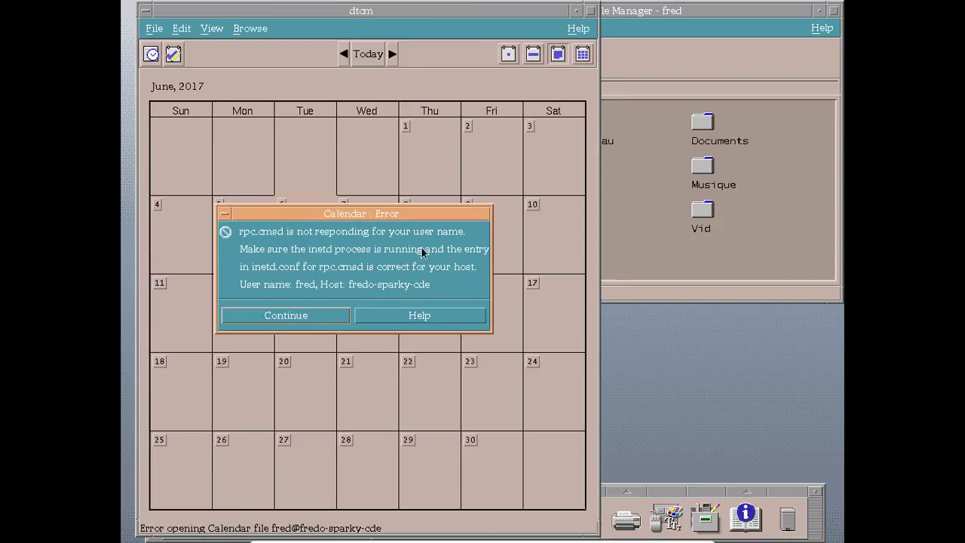
{"action": "double_click", "coordinate": [228, 213]}
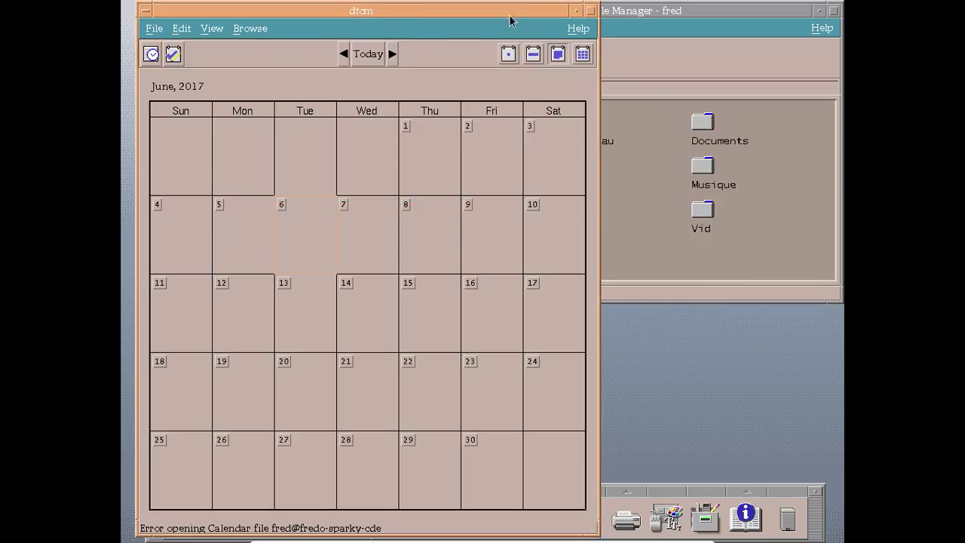
{"action": "left_click", "coordinate": [146, 12]}
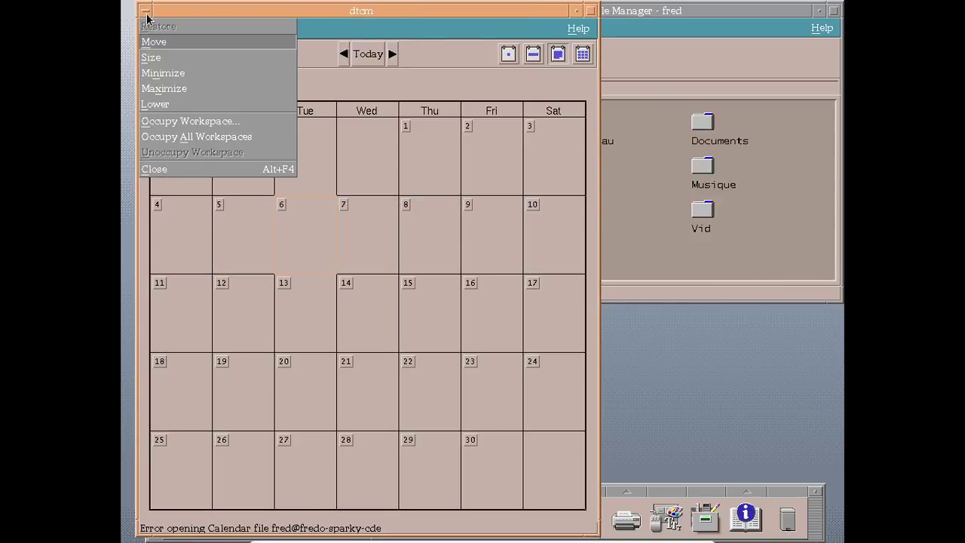
{"action": "left_click", "coordinate": [168, 169]}
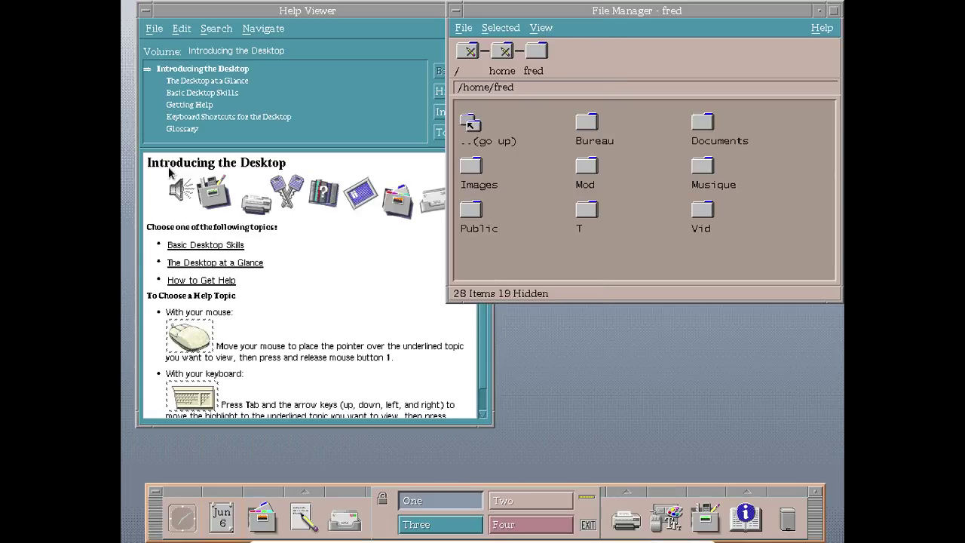
Bring the Help Viewer to the front and read The Desktop at a Glance topic down to its list of related topics.
{"action": "left_click", "coordinate": [332, 305]}
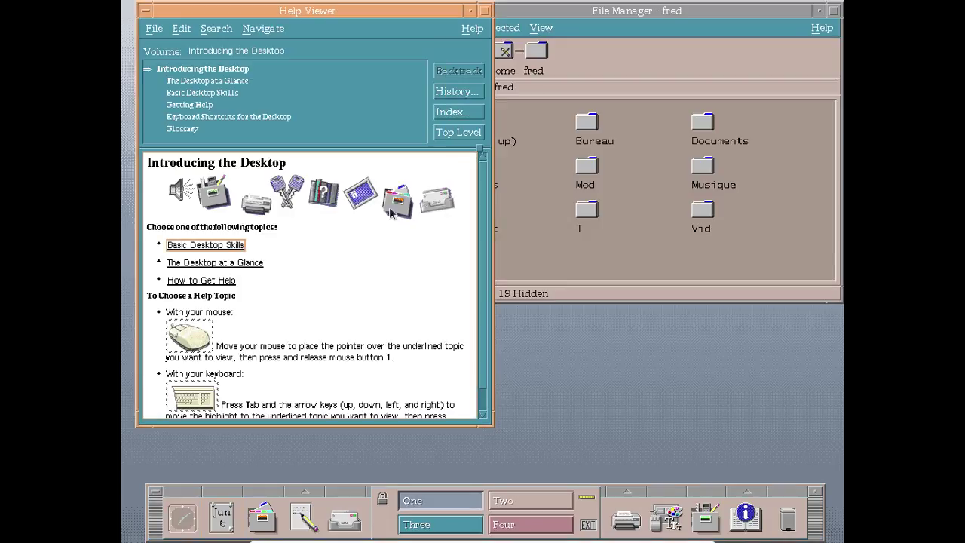
{"action": "left_click", "coordinate": [242, 264]}
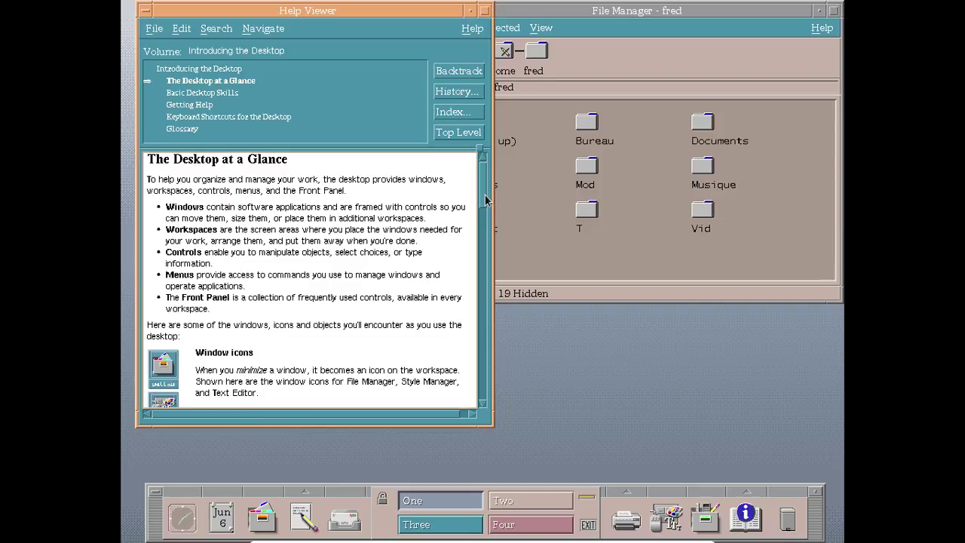
{"action": "left_click_drag", "start_coordinate": [484, 199], "coordinate": [482, 390]}
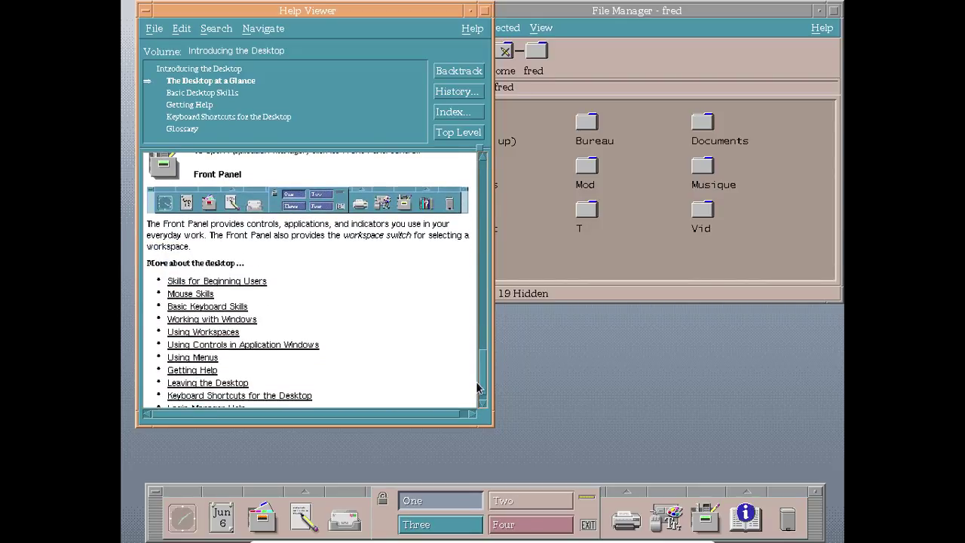
Open the Style Manager, view its Keyboard settings, and close them unchanged.
{"action": "left_click", "coordinate": [666, 517]}
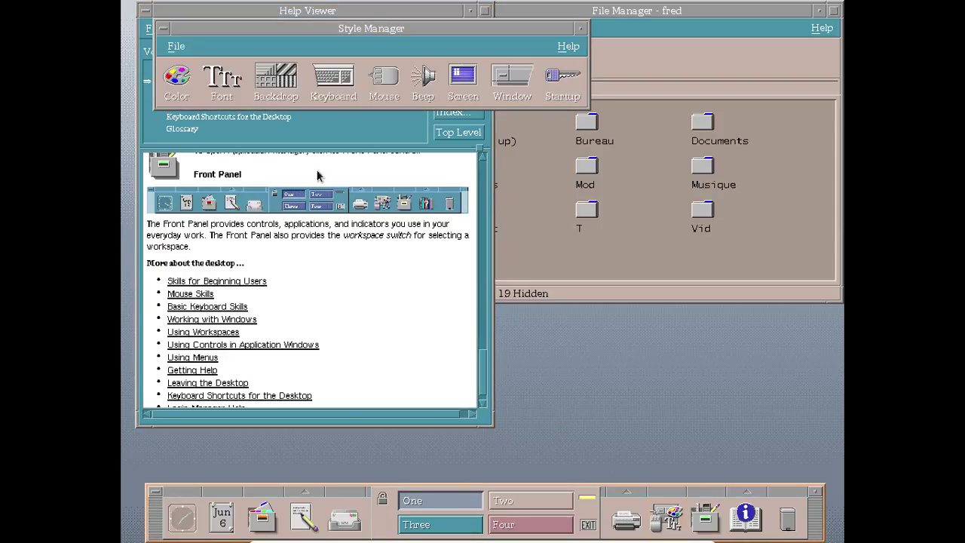
{"action": "left_click", "coordinate": [322, 80]}
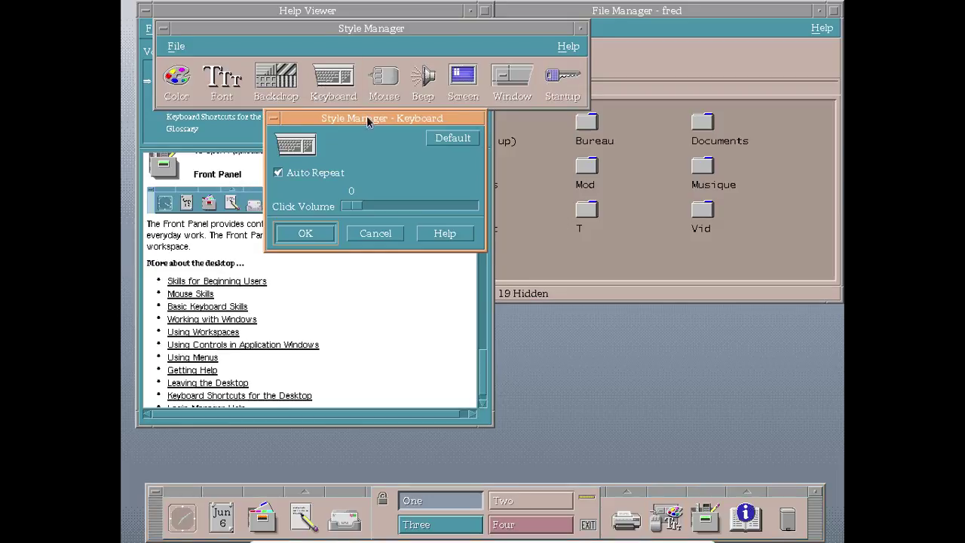
{"action": "double_click", "coordinate": [274, 118]}
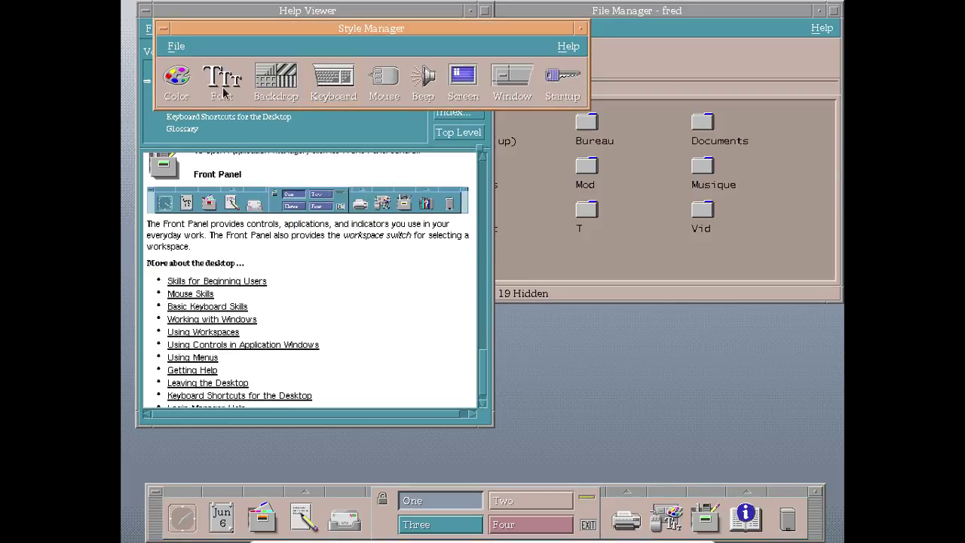
Preview the Delphinium colour palette in the Style Manager, dismiss its notice, and apply the Neptune palette instead.
{"action": "left_click", "coordinate": [181, 89]}
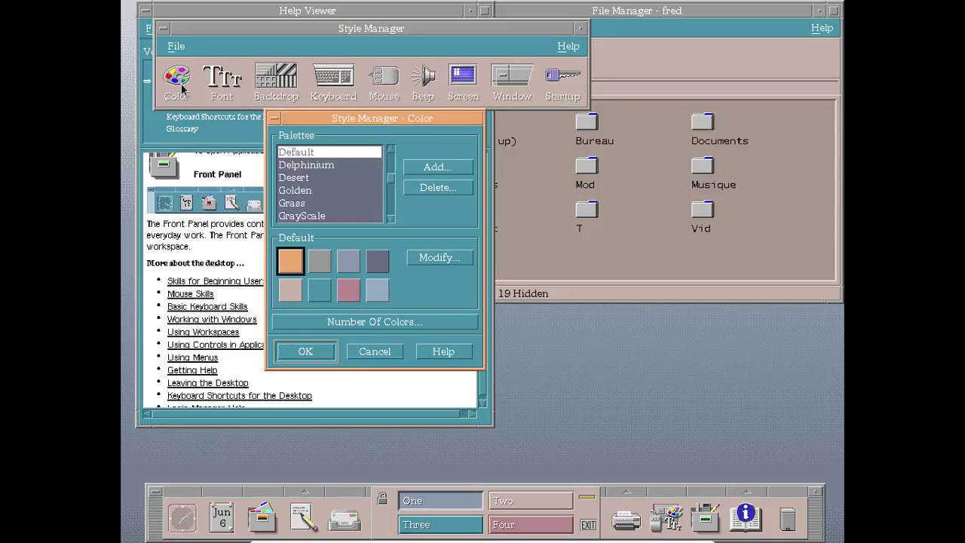
{"action": "left_click", "coordinate": [336, 166]}
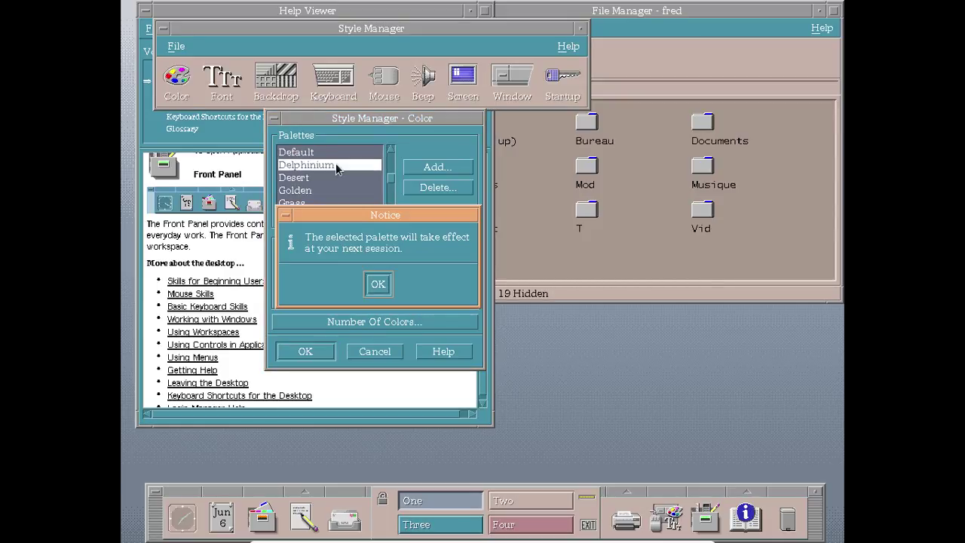
{"action": "left_click", "coordinate": [376, 284]}
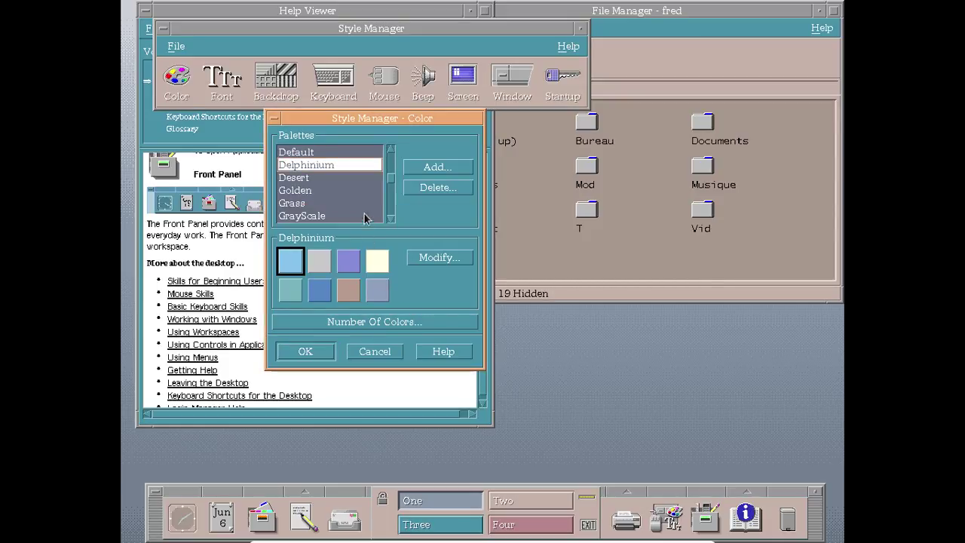
{"action": "left_click", "coordinate": [390, 218]}
{"action": "left_click", "coordinate": [391, 218]}
{"action": "left_click", "coordinate": [391, 217]}
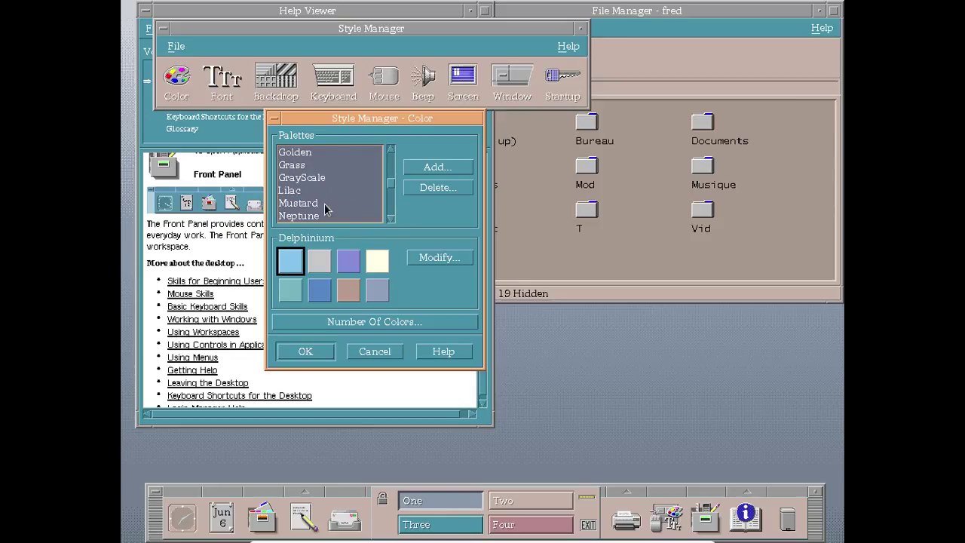
{"action": "left_click", "coordinate": [325, 217]}
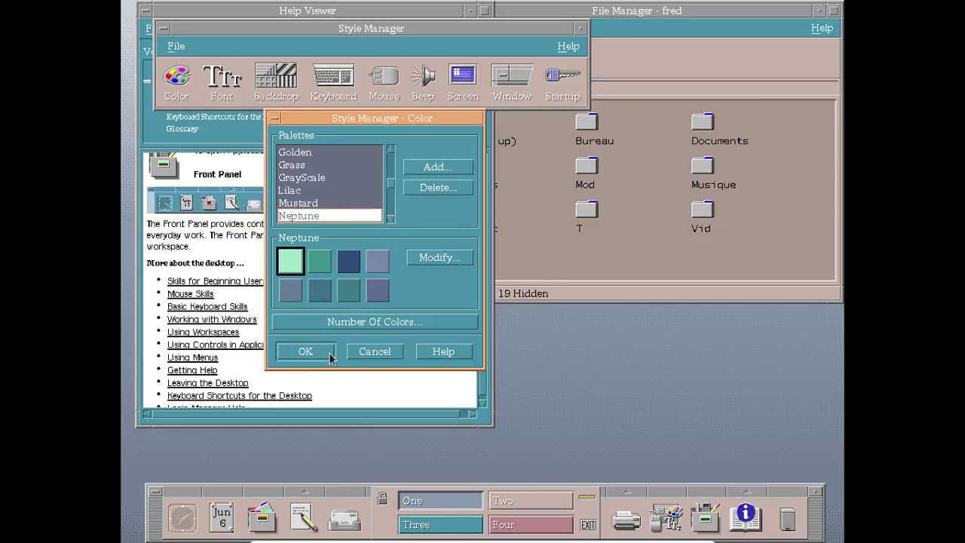
{"action": "left_click", "coordinate": [305, 351]}
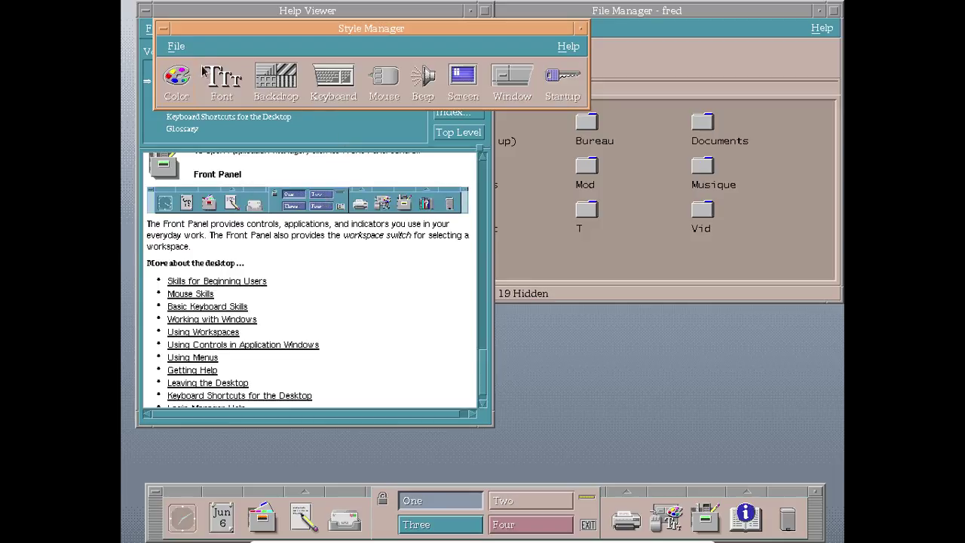
View the Style Manager's Window behaviour settings, cancel them, and close the Style Manager.
{"action": "left_click", "coordinate": [506, 82]}
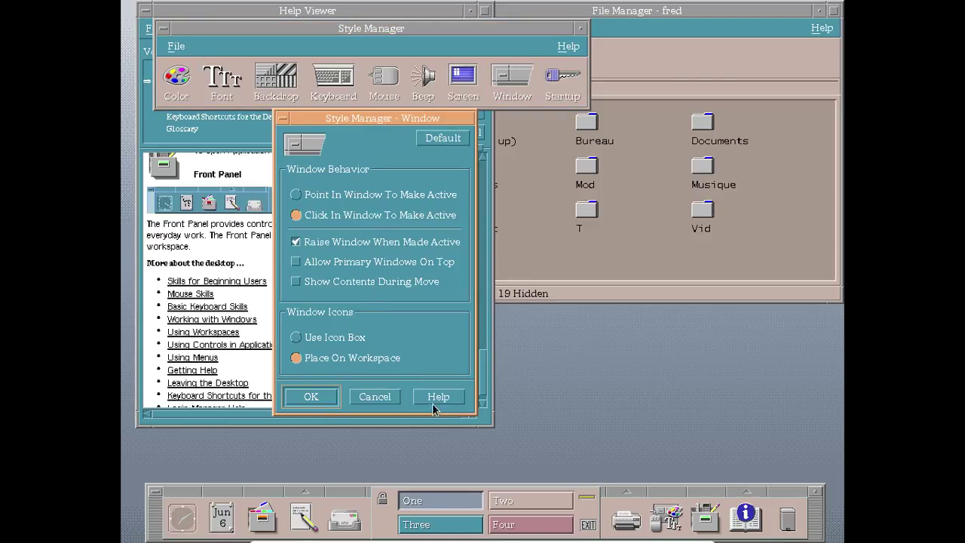
{"action": "left_click", "coordinate": [393, 399]}
{"action": "left_click", "coordinate": [167, 30]}
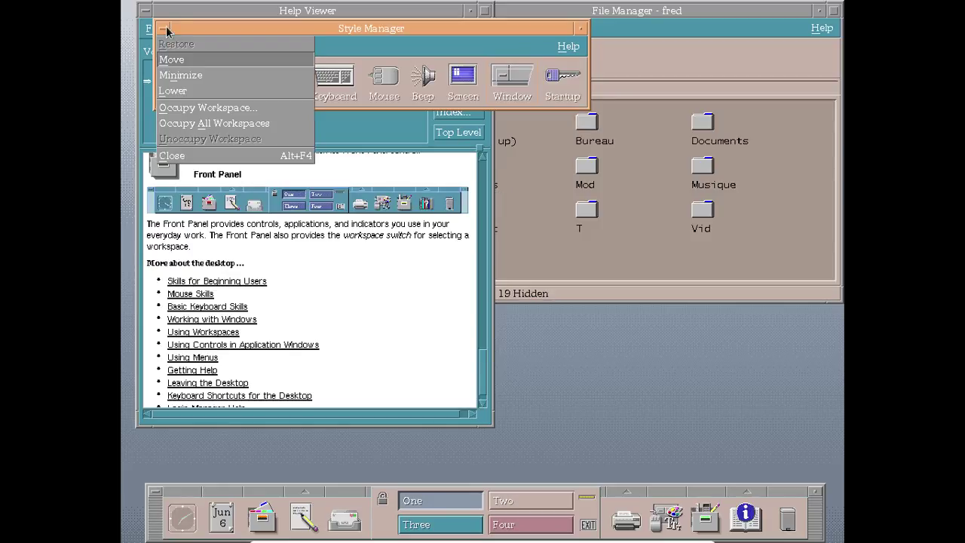
{"action": "left_click", "coordinate": [164, 30]}
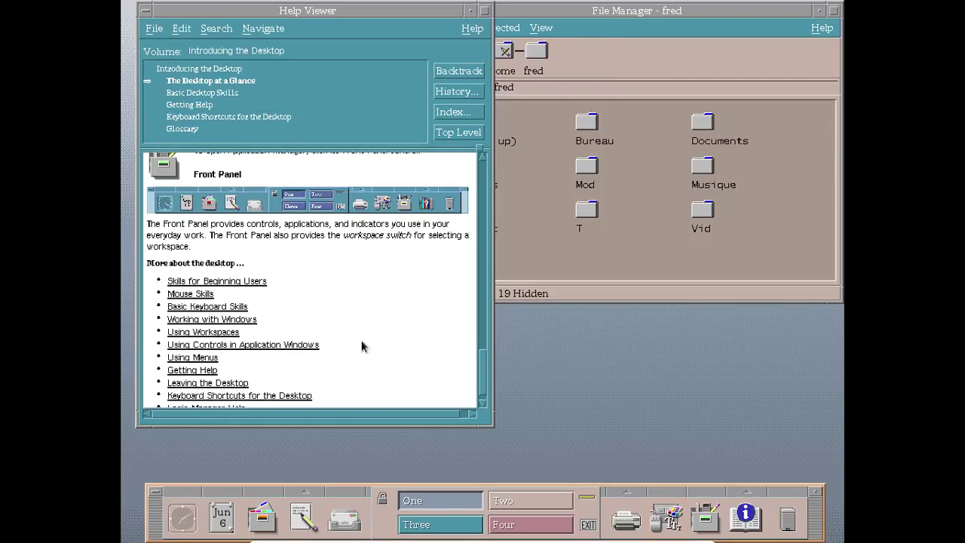
Launch the Text Editor from the Personal Applications subpanel, view its About information, and close the help window.
{"action": "left_click", "coordinate": [302, 492]}
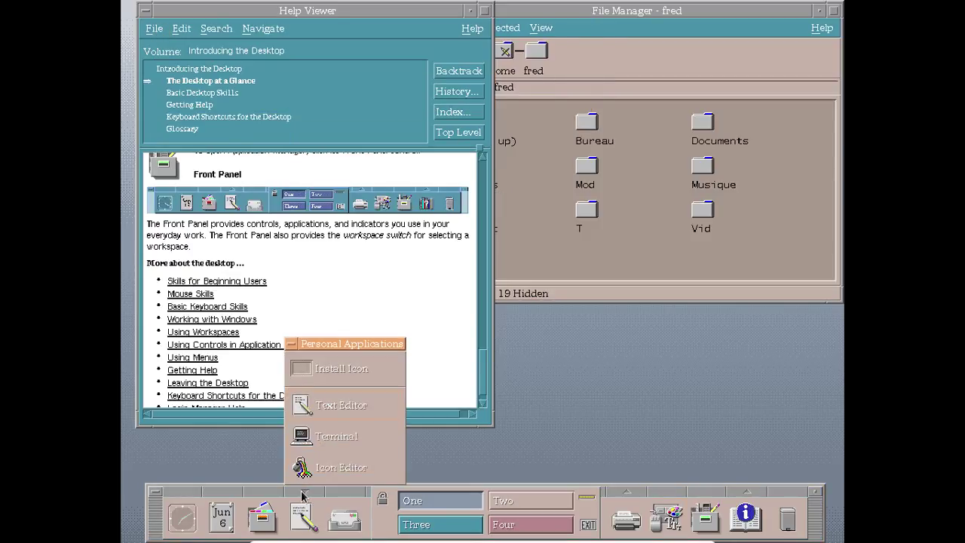
{"action": "left_click", "coordinate": [339, 407]}
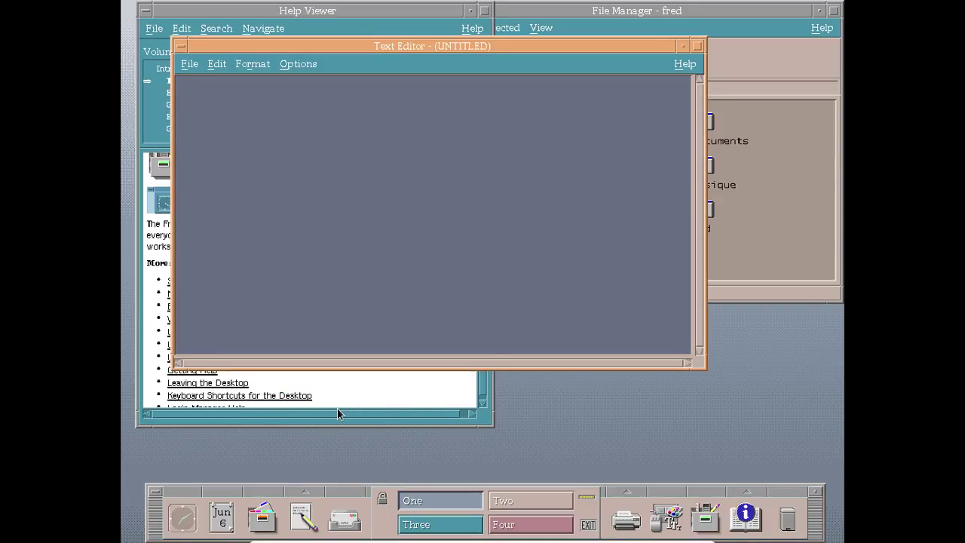
{"action": "left_click", "coordinate": [682, 66]}
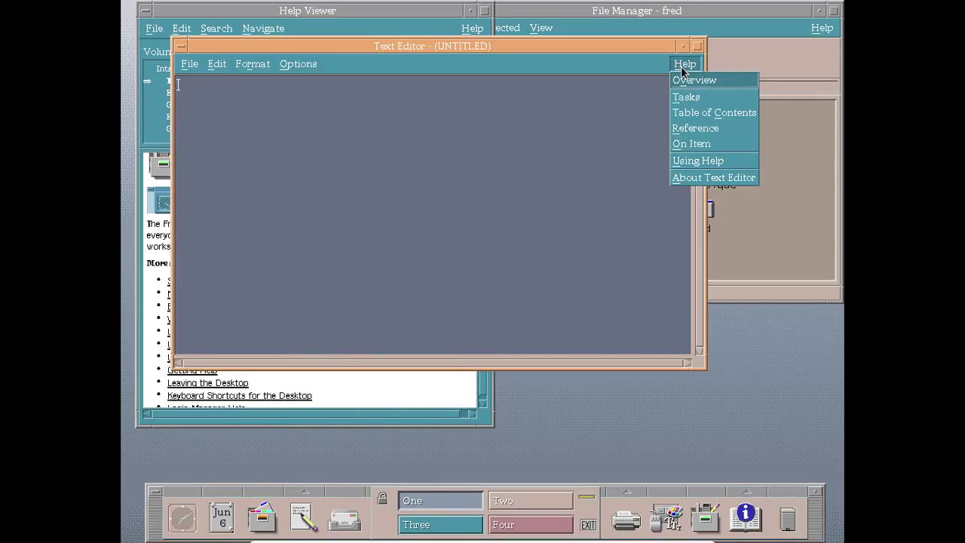
{"action": "left_click", "coordinate": [694, 178]}
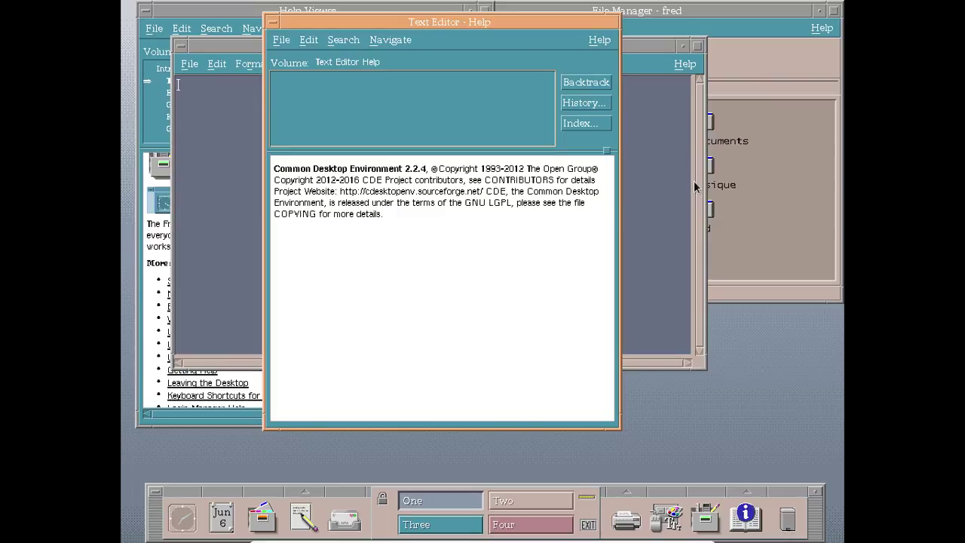
{"action": "double_click", "coordinate": [276, 27]}
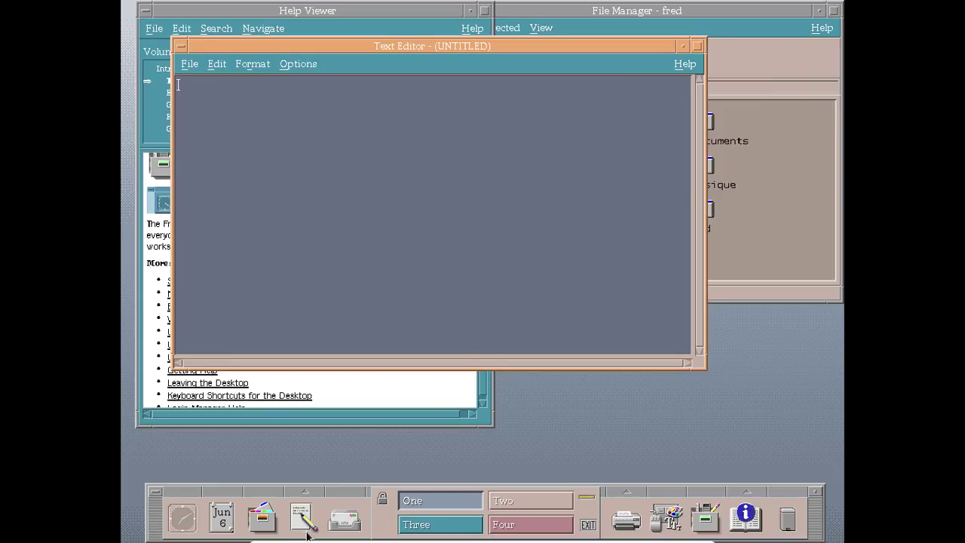
Open a second File Manager window on the home folder, and close both it and the Text Editor.
{"action": "left_click", "coordinate": [265, 520]}
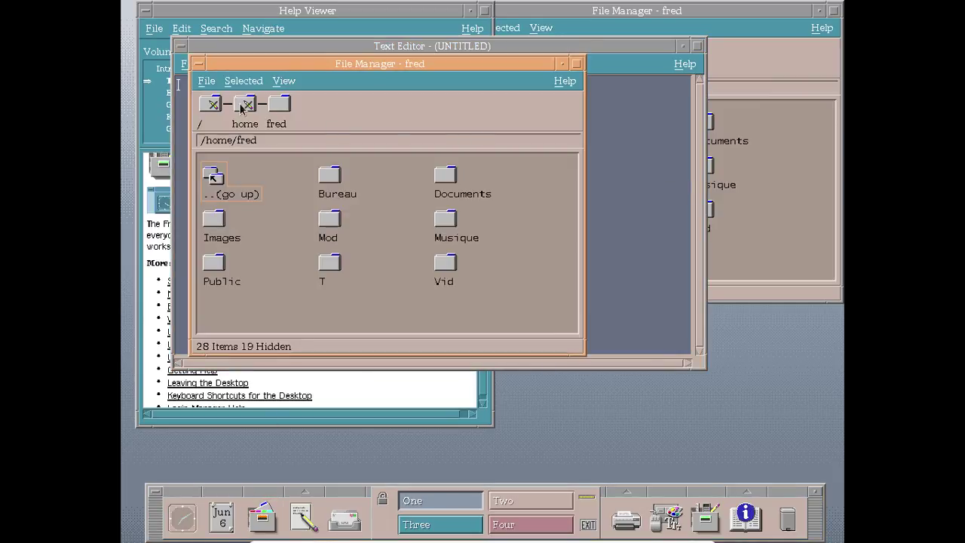
{"action": "double_click", "coordinate": [199, 68]}
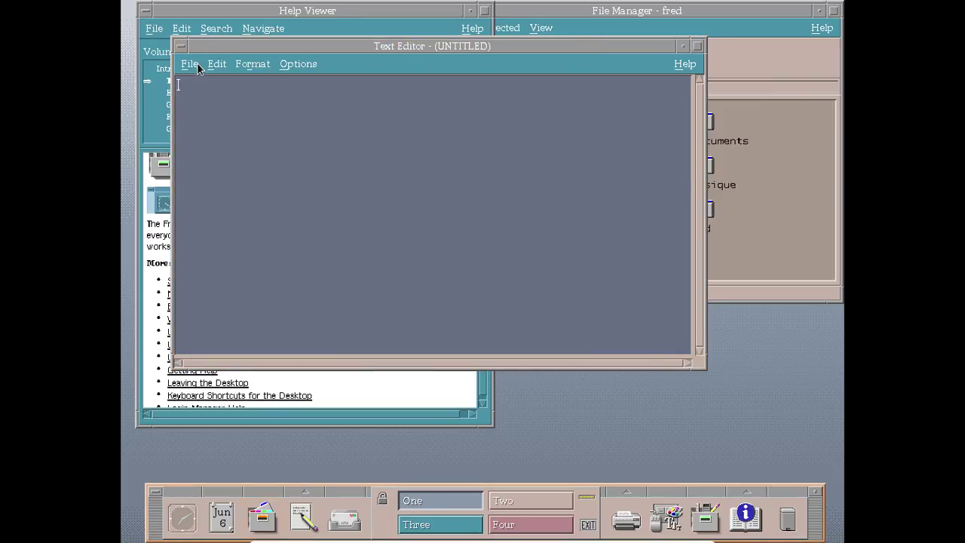
{"action": "double_click", "coordinate": [182, 47]}
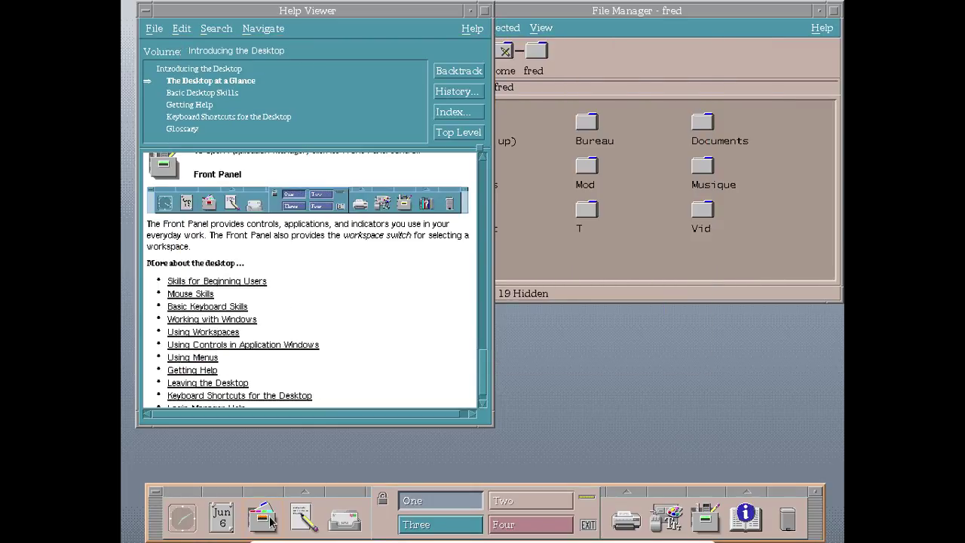
Show the Personal Applications and Information subpanels, and view and close the Trash Can window.
{"action": "left_click", "coordinate": [304, 494]}
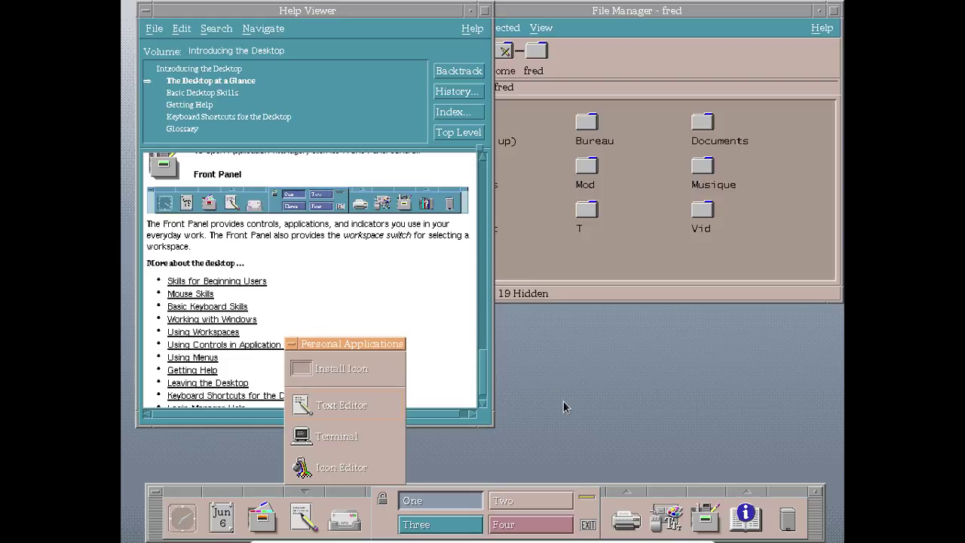
{"action": "left_click", "coordinate": [749, 492]}
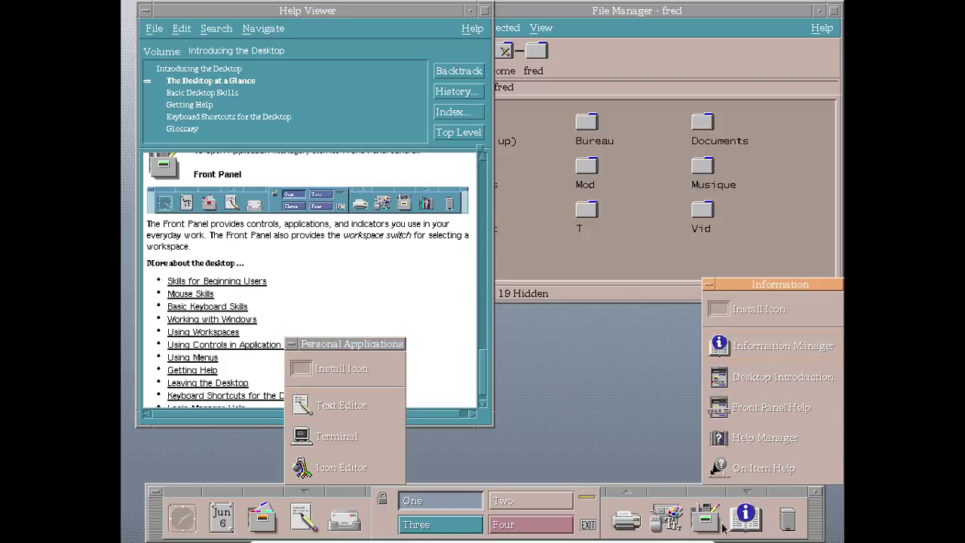
{"action": "left_click", "coordinate": [786, 520]}
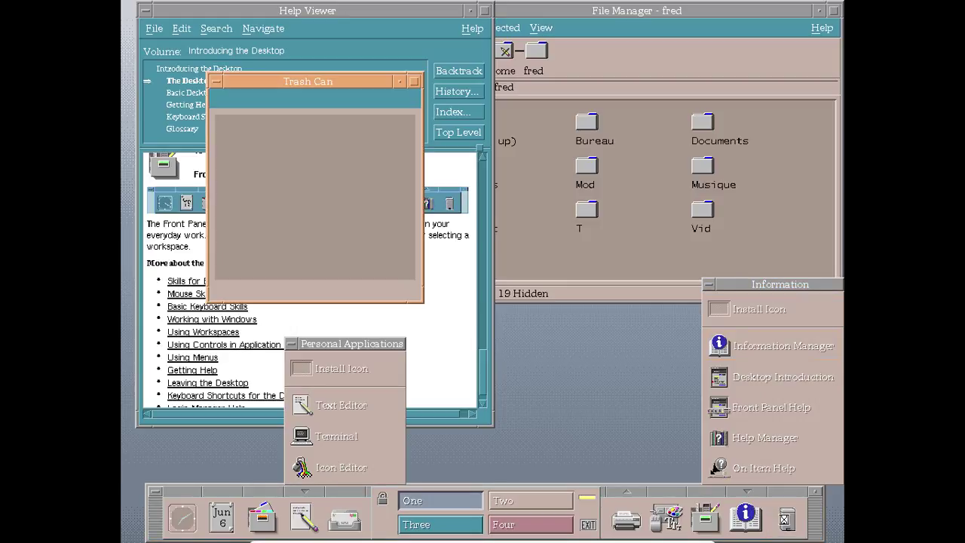
{"action": "left_click", "coordinate": [221, 81]}
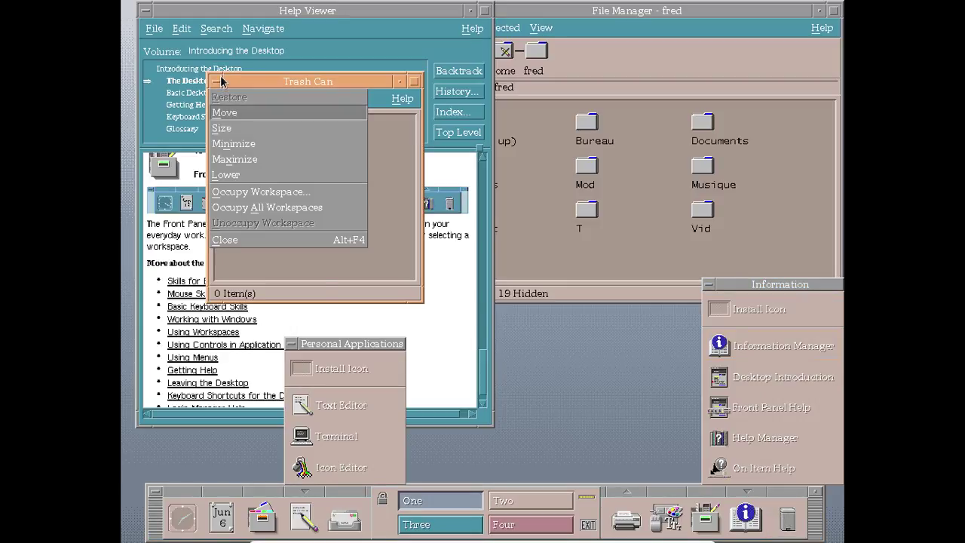
{"action": "double_click", "coordinate": [215, 80]}
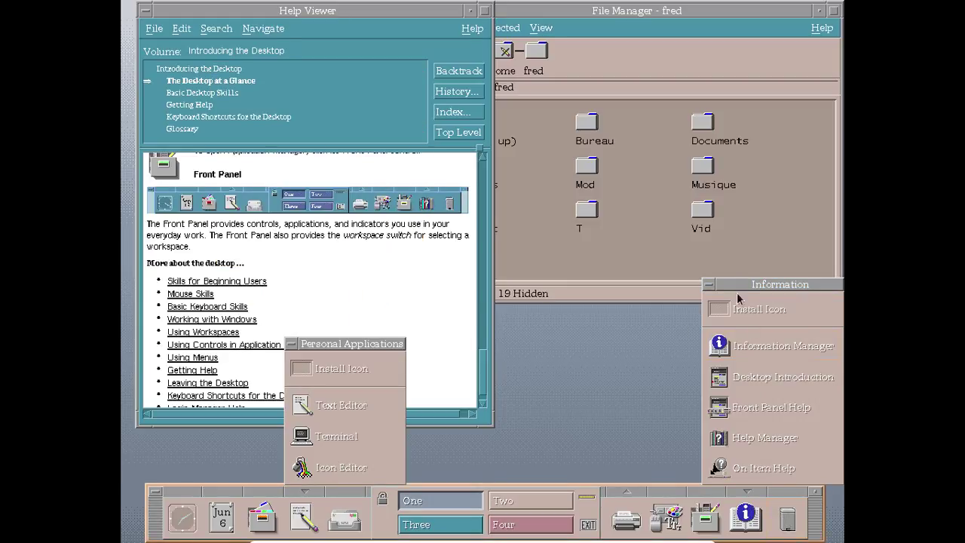
Close the Information and Personal Applications subpanels.
{"action": "left_click", "coordinate": [709, 287]}
{"action": "left_click", "coordinate": [709, 287]}
{"action": "left_click", "coordinate": [293, 345]}
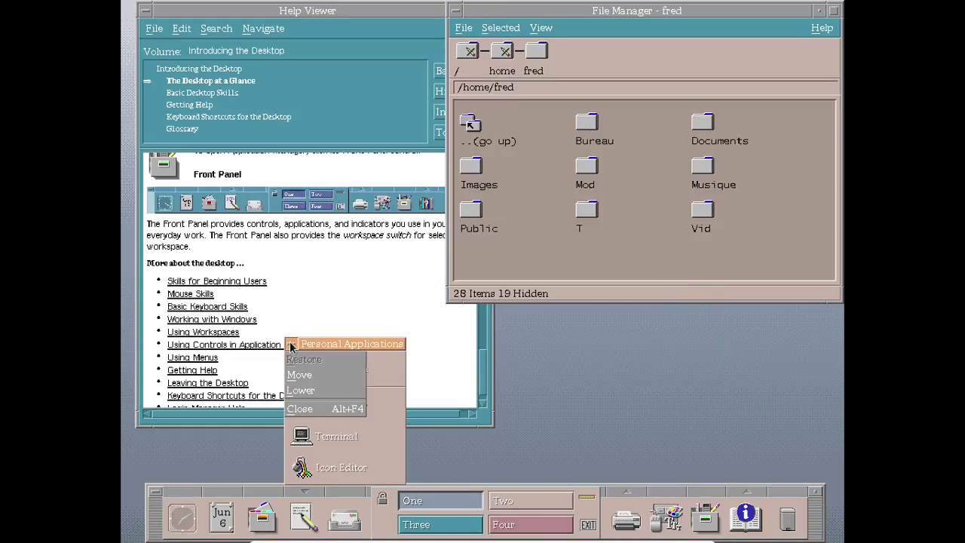
{"action": "left_click", "coordinate": [293, 345]}
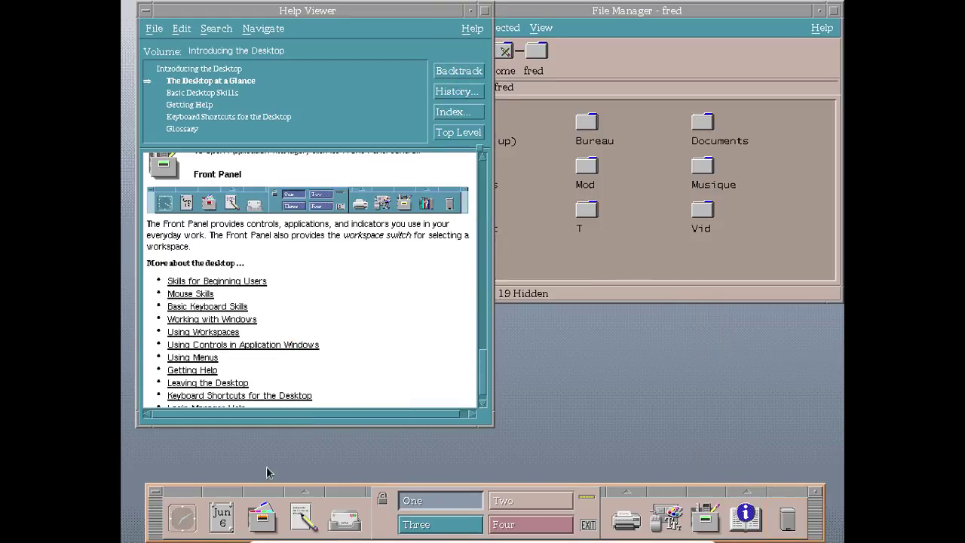
Try to open the Mailer and dismiss both of its error dialogs.
{"action": "left_click", "coordinate": [341, 523]}
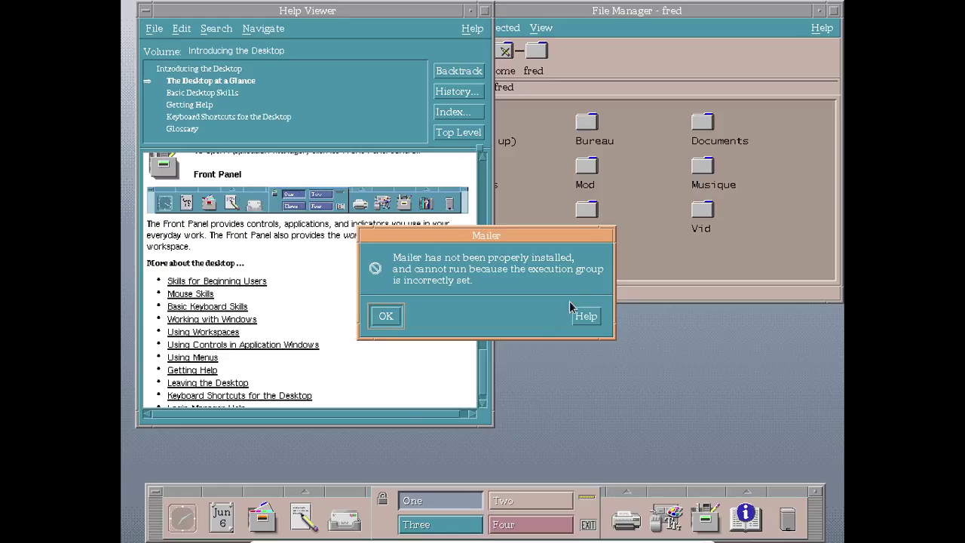
{"action": "left_click", "coordinate": [385, 316]}
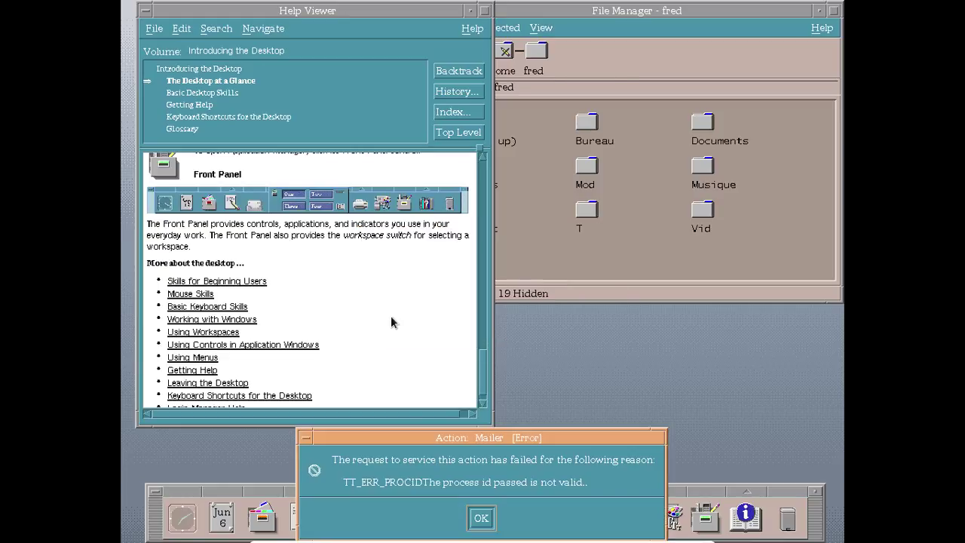
{"action": "left_click", "coordinate": [480, 518]}
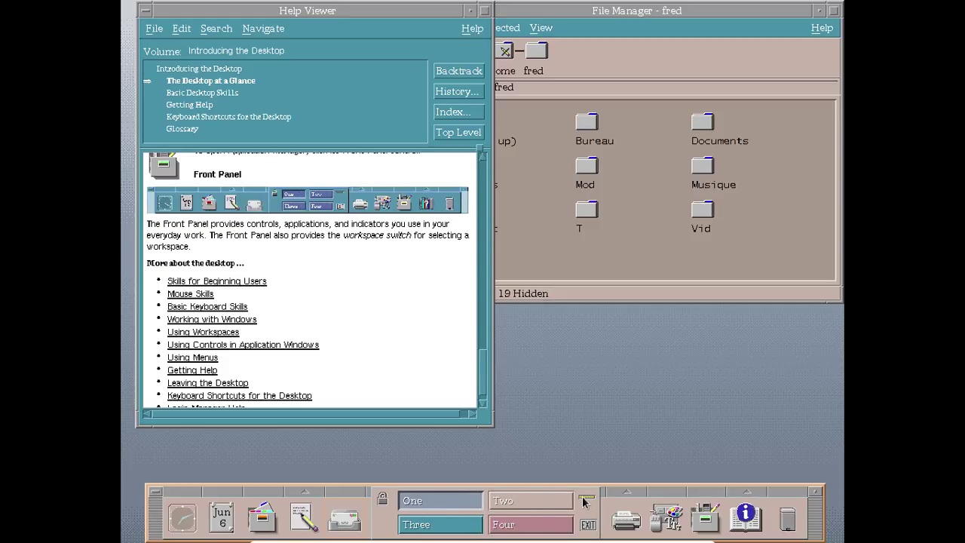
Show the Personal Printers subpanel on the Front Panel and hide it again.
{"action": "left_click", "coordinate": [628, 495]}
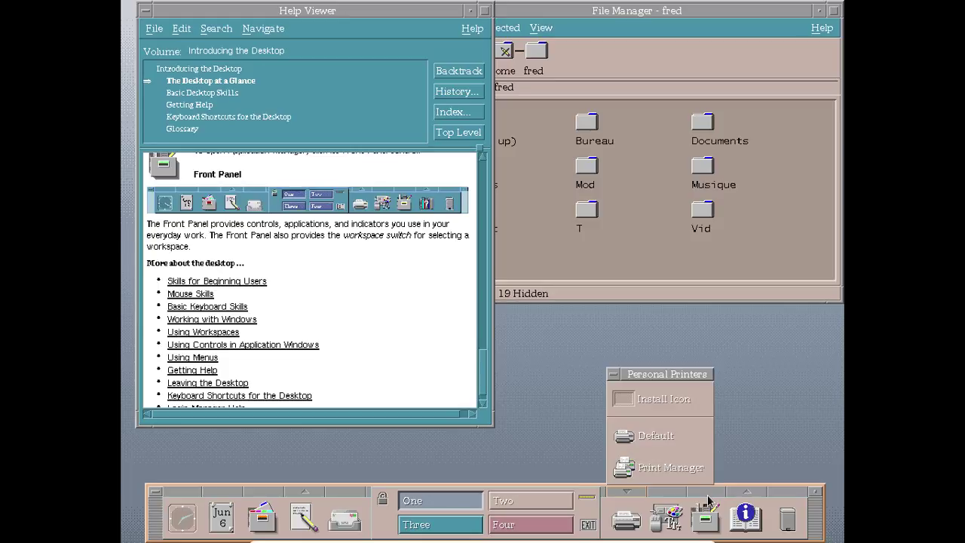
{"action": "left_click", "coordinate": [631, 493]}
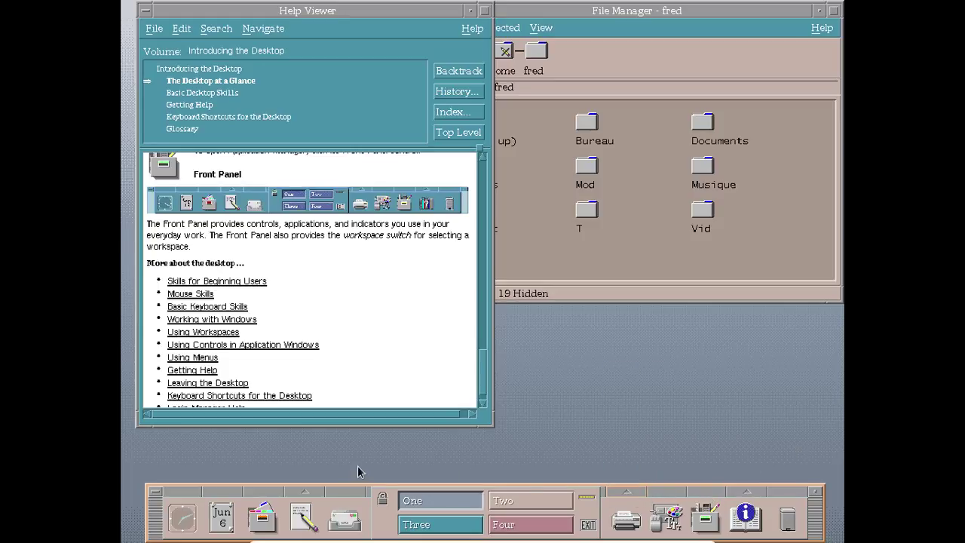
Open a Terminal window from the Front Panel's Personal Applications.
{"action": "left_click", "coordinate": [302, 494]}
{"action": "left_click", "coordinate": [309, 446]}
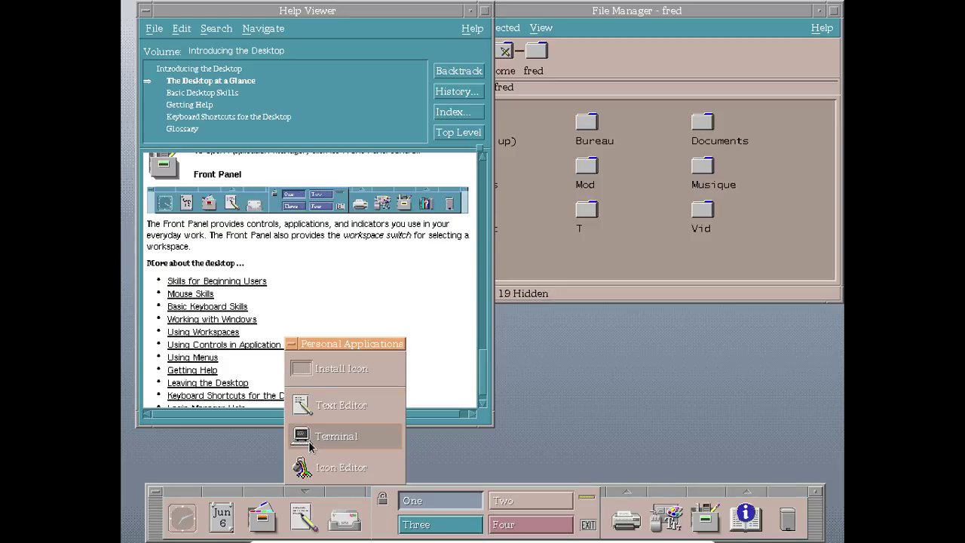
{"action": "type", "text": "fire"}
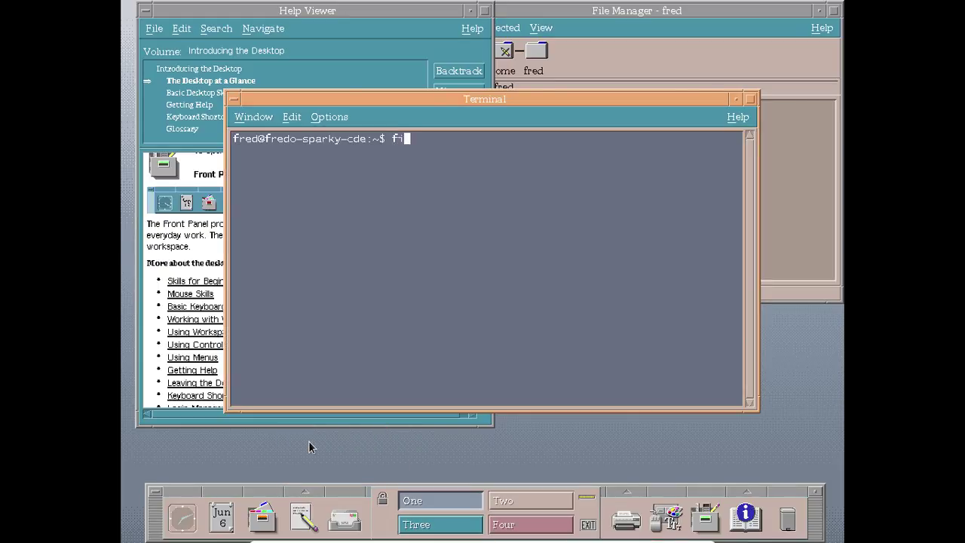
{"action": "type", "text": "d"}
{"action": "key", "text": "BackSpace"}
{"action": "key", "text": "BackSpace"}
{"action": "key", "text": "BackSpace"}
{"action": "key", "text": "BackSpace"}
{"action": "key", "text": "BackSpace"}
Run sudo synaptic in the terminal to start the Synaptic Package Manager.
{"action": "type", "text": "suy"}
{"action": "type", "text": "do suyn"}
{"action": "key", "text": "BackSpace"}
{"action": "key", "text": "BackSpace"}
{"action": "type", "text": "yhnaptiu"}
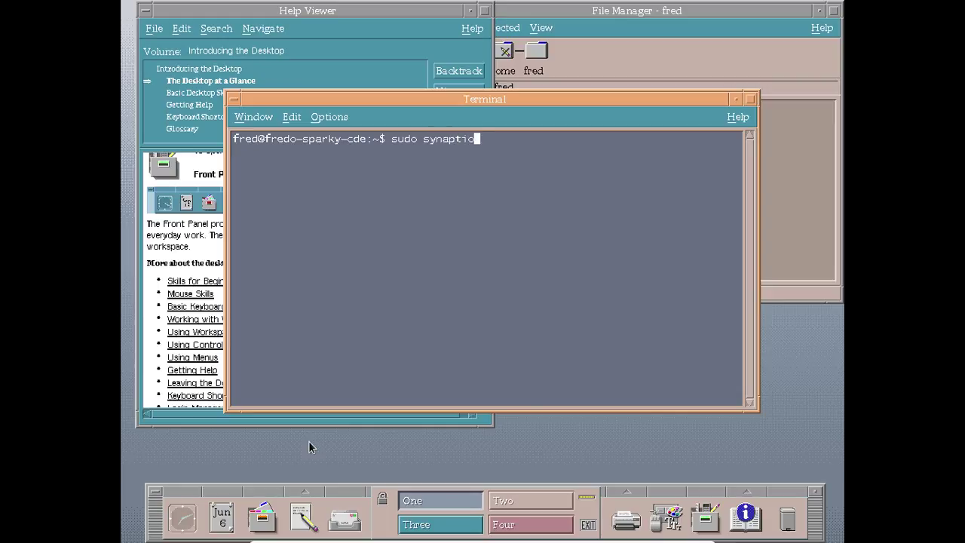
{"action": "key", "text": "BackSpace"}
{"action": "type", "text": "c"}
{"action": "key", "text": "Return"}
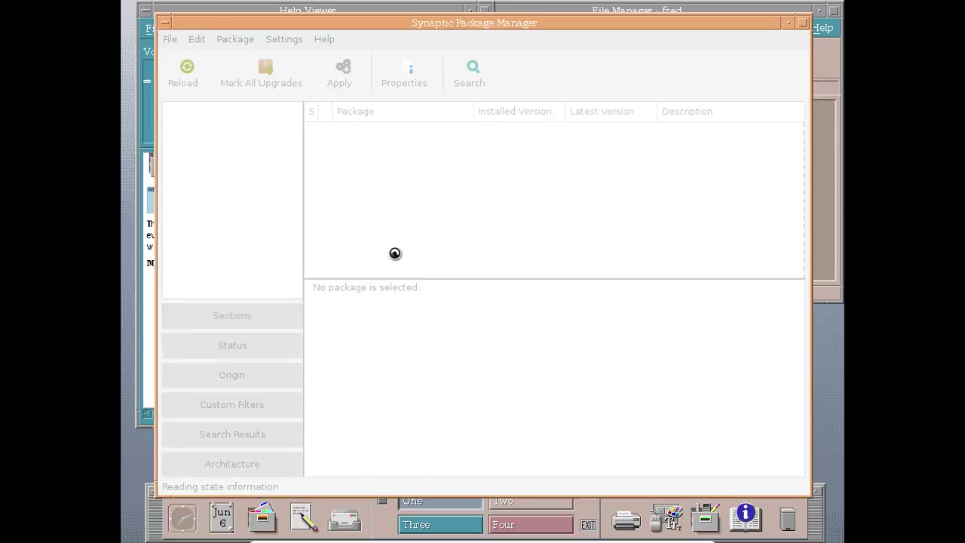
Search the packages for firefox by description and name.
{"action": "left_click", "coordinate": [468, 79]}
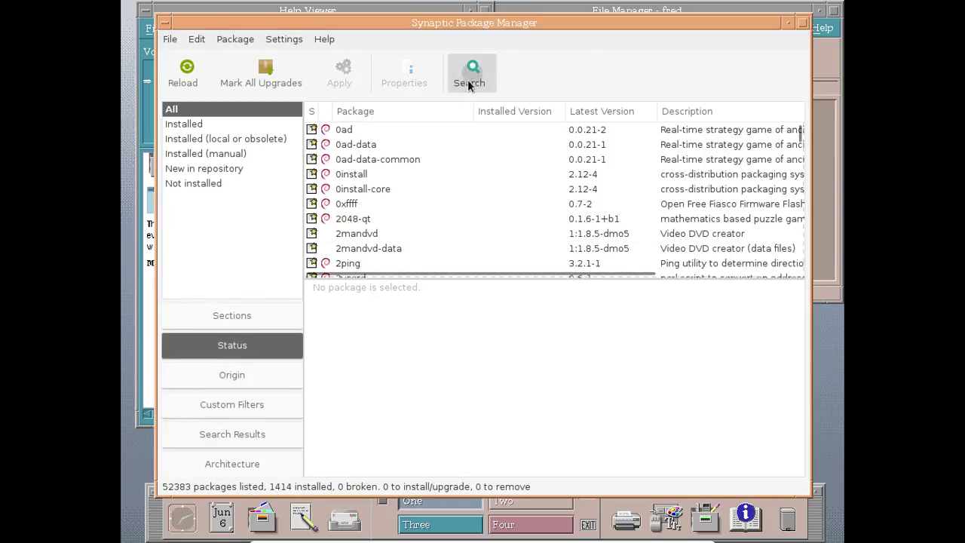
{"action": "type", "text": "firefox"}
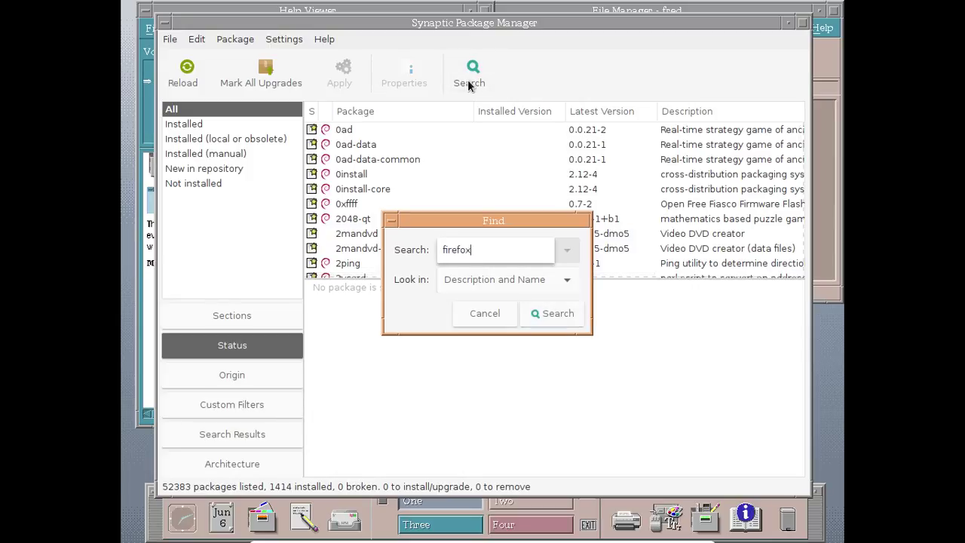
{"action": "key", "text": "Return"}
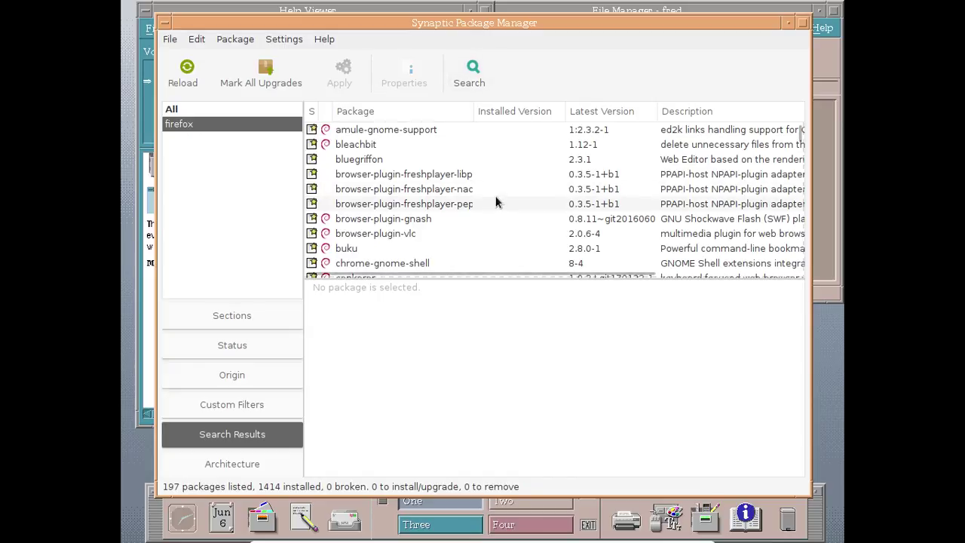
Mark the firefox package, not firefox-esr, for installation and accept the additional required packages.
{"action": "scroll", "coordinate": [495, 197], "scroll_direction": "down", "scroll_amount": 5}
{"action": "scroll", "coordinate": [433, 184], "scroll_direction": "up", "scroll_amount": 2}
{"action": "scroll", "coordinate": [436, 173], "scroll_direction": "up", "scroll_amount": 1}
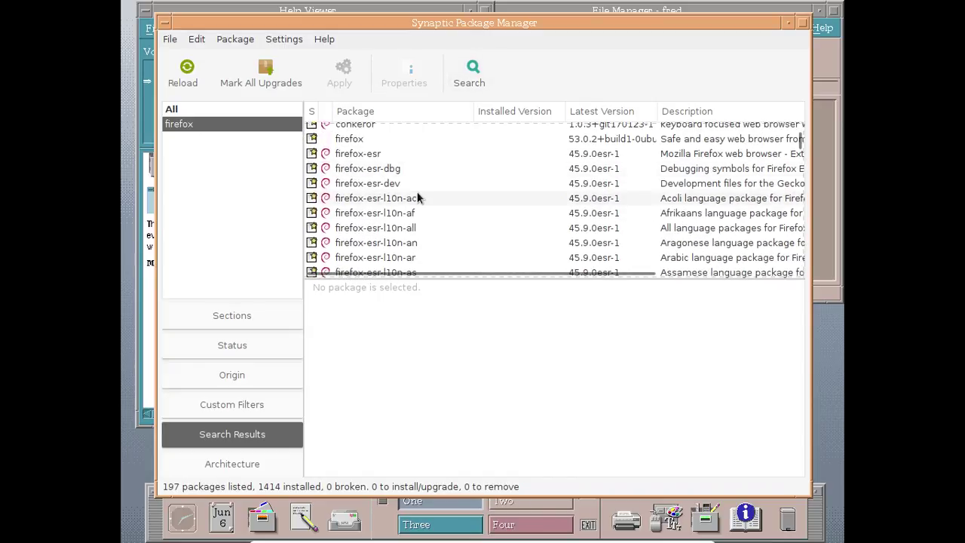
{"action": "left_click", "coordinate": [396, 156]}
{"action": "right_click", "coordinate": [396, 156]}
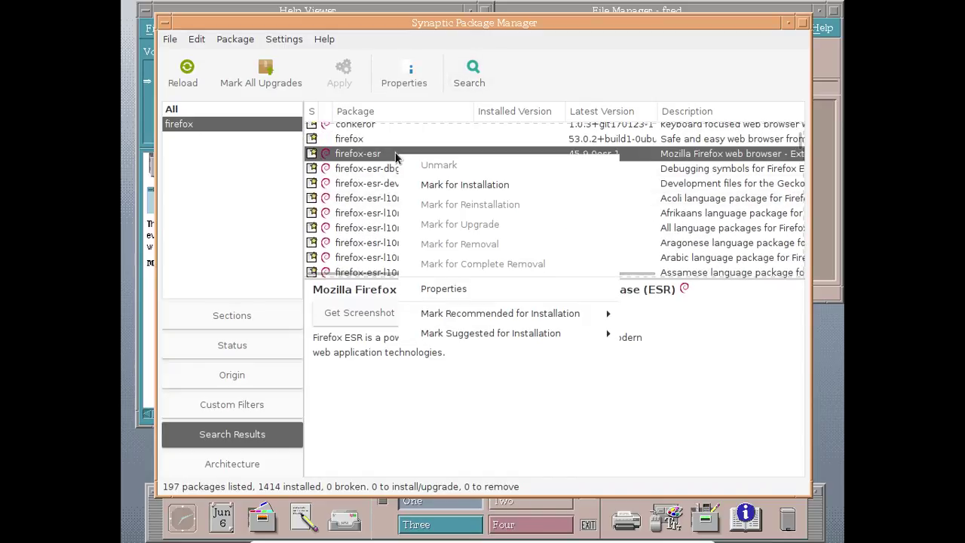
{"action": "left_click", "coordinate": [361, 139]}
{"action": "right_click", "coordinate": [362, 140]}
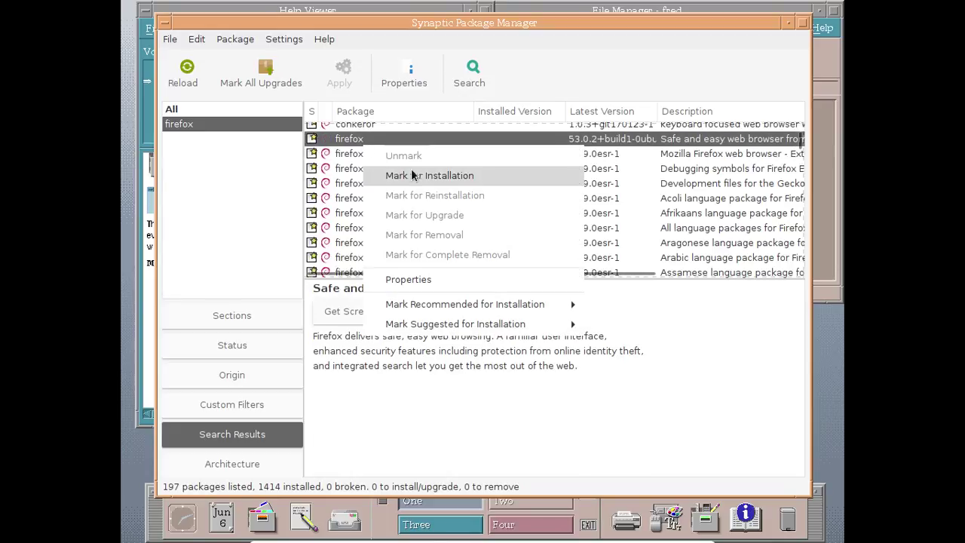
{"action": "left_click", "coordinate": [423, 175]}
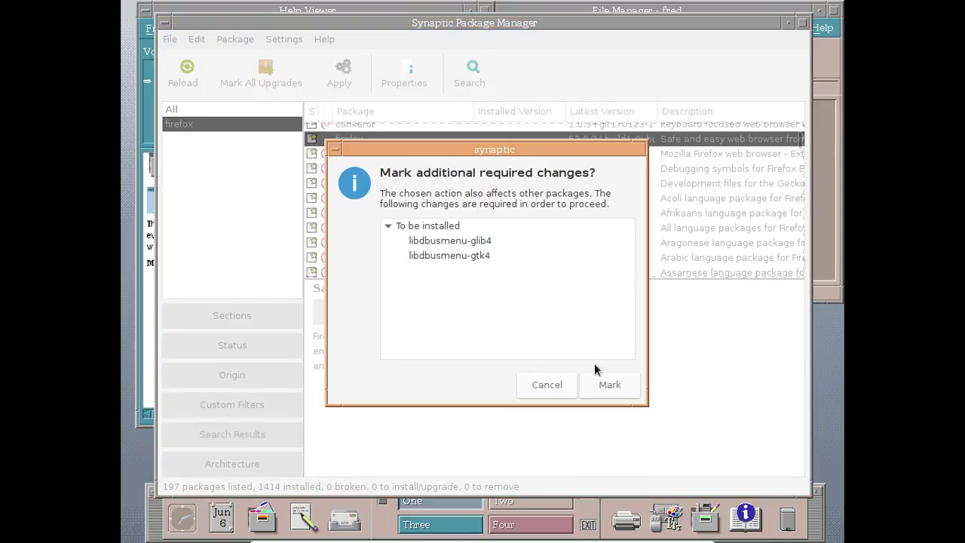
{"action": "left_click", "coordinate": [609, 385]}
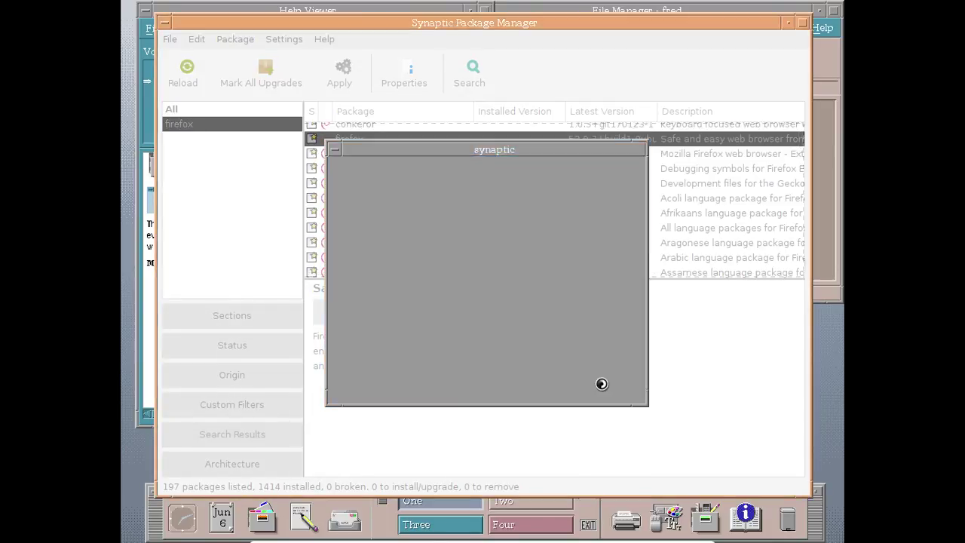
Look through the firefox search results and apply the marked changes to start the package download and installation.
{"action": "scroll", "coordinate": [478, 201], "scroll_direction": "down", "scroll_amount": 3}
{"action": "scroll", "coordinate": [478, 201], "scroll_direction": "down", "scroll_amount": 20}
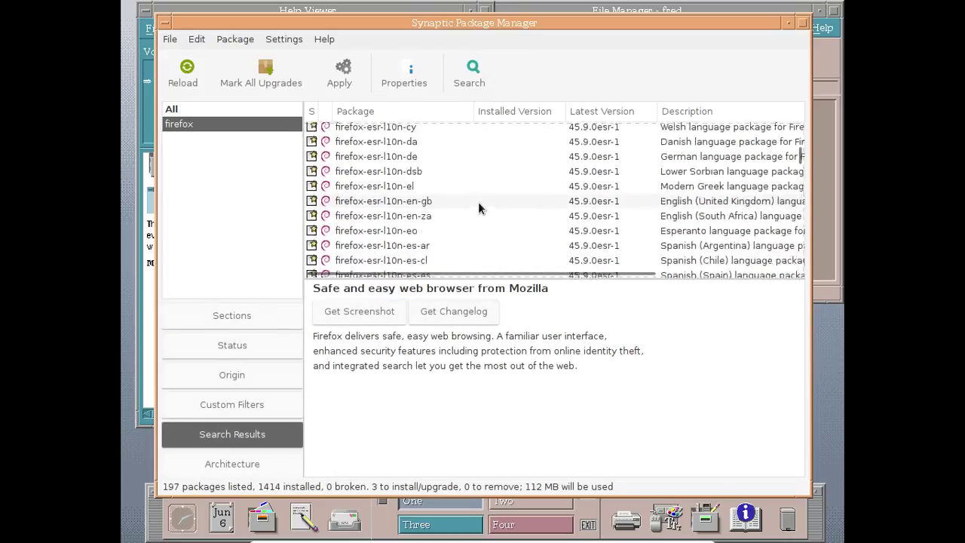
{"action": "scroll", "coordinate": [478, 201], "scroll_direction": "down", "scroll_amount": 15}
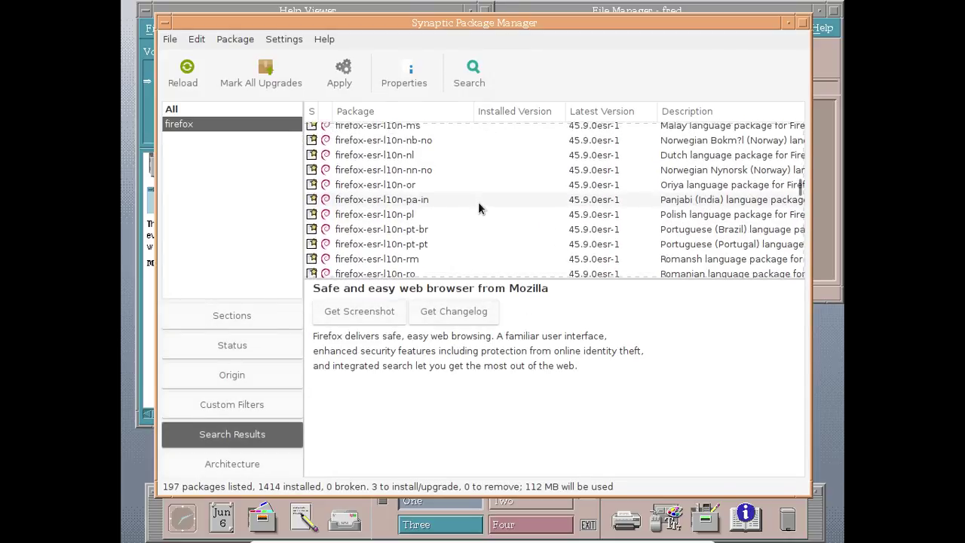
{"action": "scroll", "coordinate": [478, 208], "scroll_direction": "up", "scroll_amount": 12}
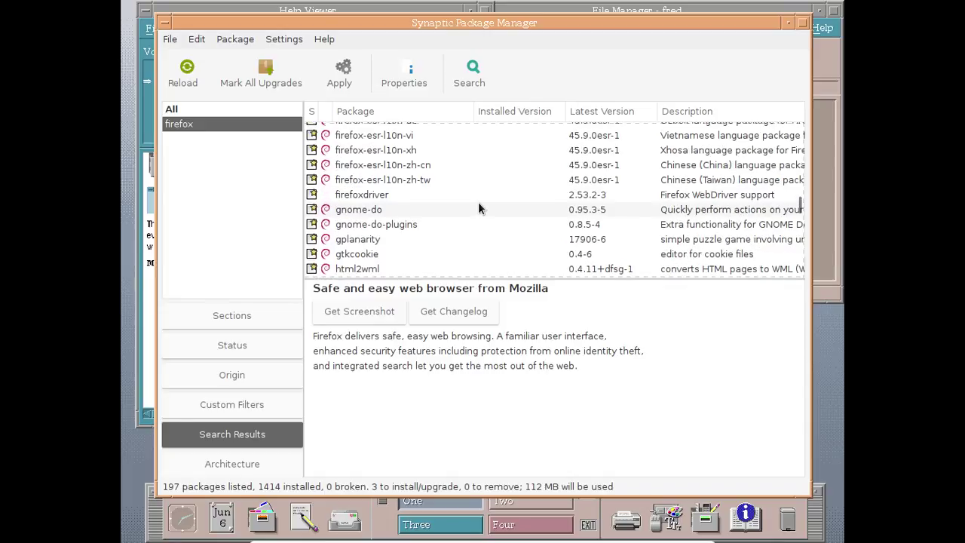
{"action": "scroll", "coordinate": [478, 208], "scroll_direction": "up", "scroll_amount": 12}
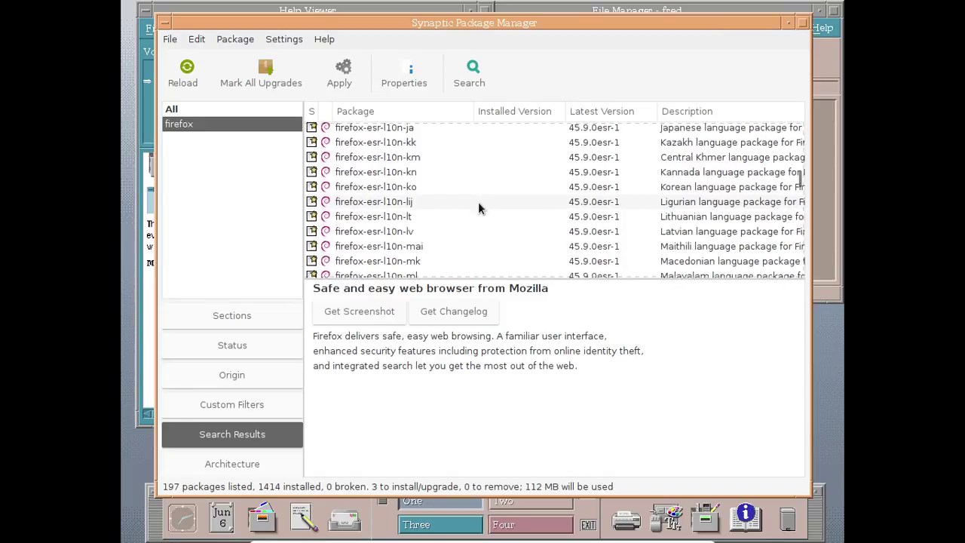
{"action": "scroll", "coordinate": [478, 208], "scroll_direction": "up", "scroll_amount": 12}
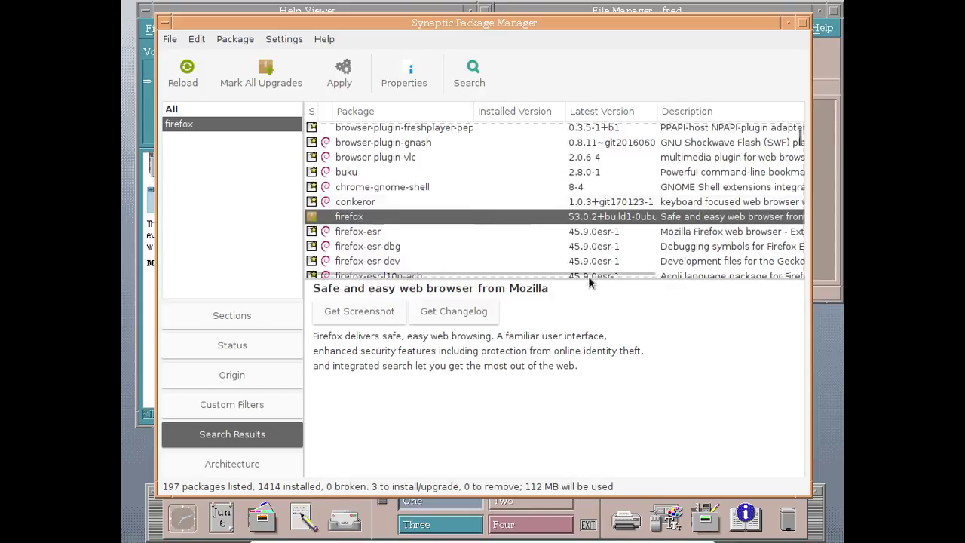
{"action": "left_click", "coordinate": [326, 81]}
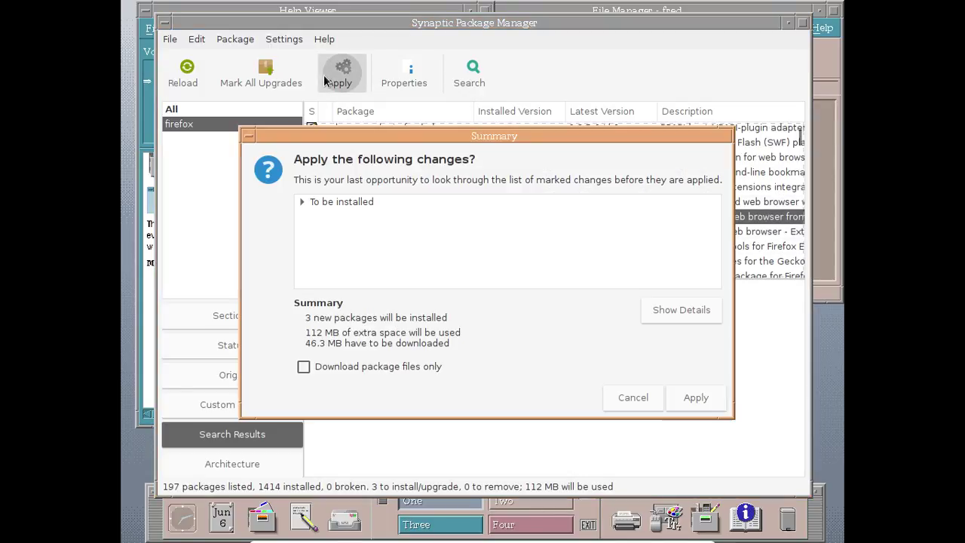
{"action": "left_click", "coordinate": [680, 399]}
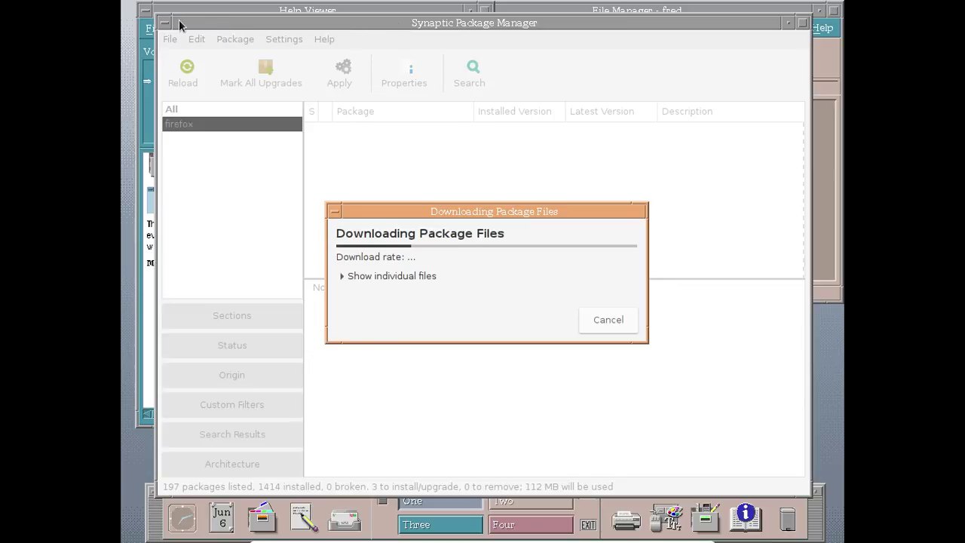
Minimize the Synaptic Package Manager and Terminal windows and bring the File Manager window to the front.
{"action": "left_click", "coordinate": [217, 27]}
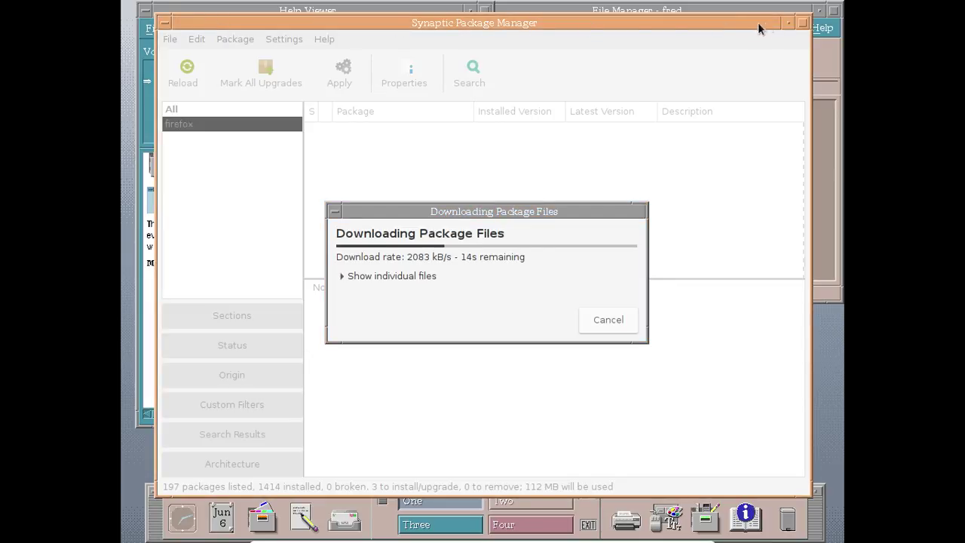
{"action": "left_click", "coordinate": [786, 24]}
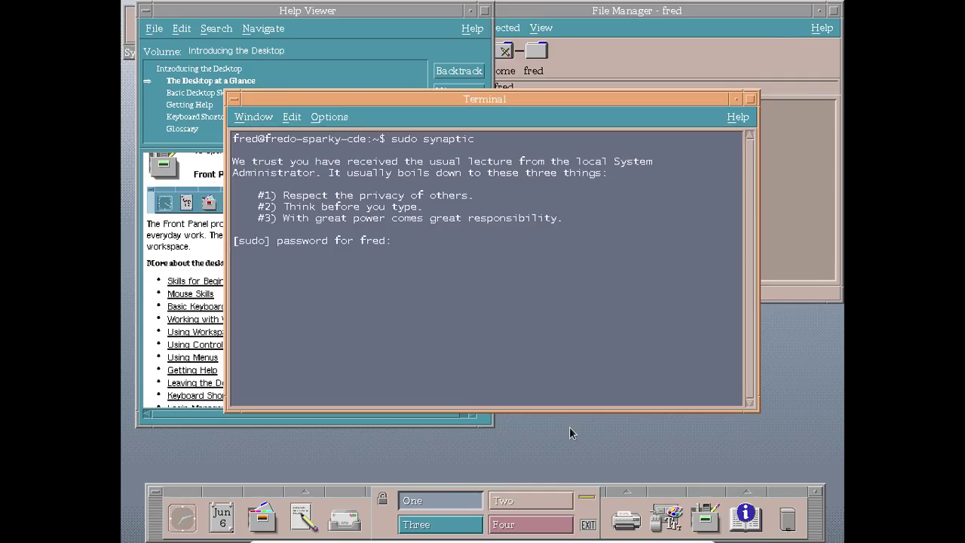
{"action": "left_click", "coordinate": [734, 99]}
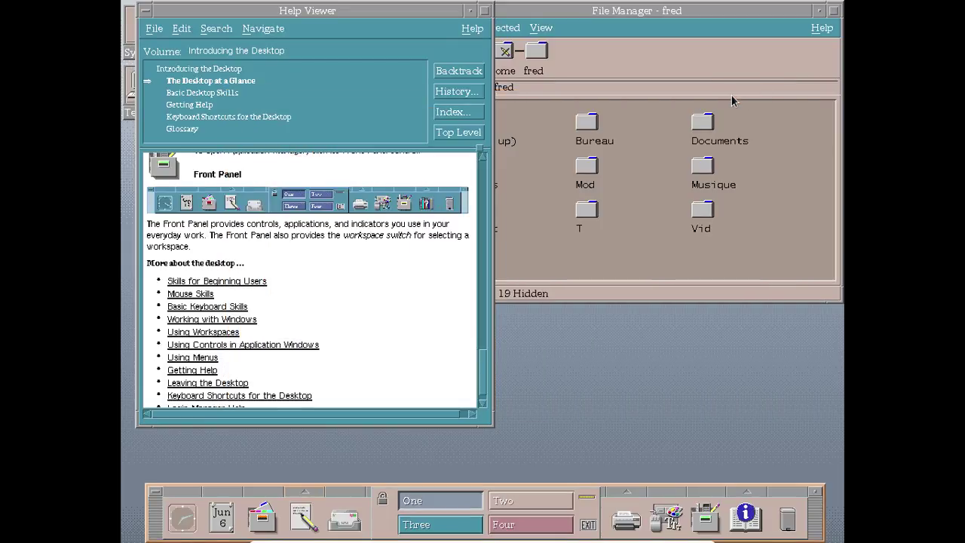
{"action": "left_click", "coordinate": [731, 101]}
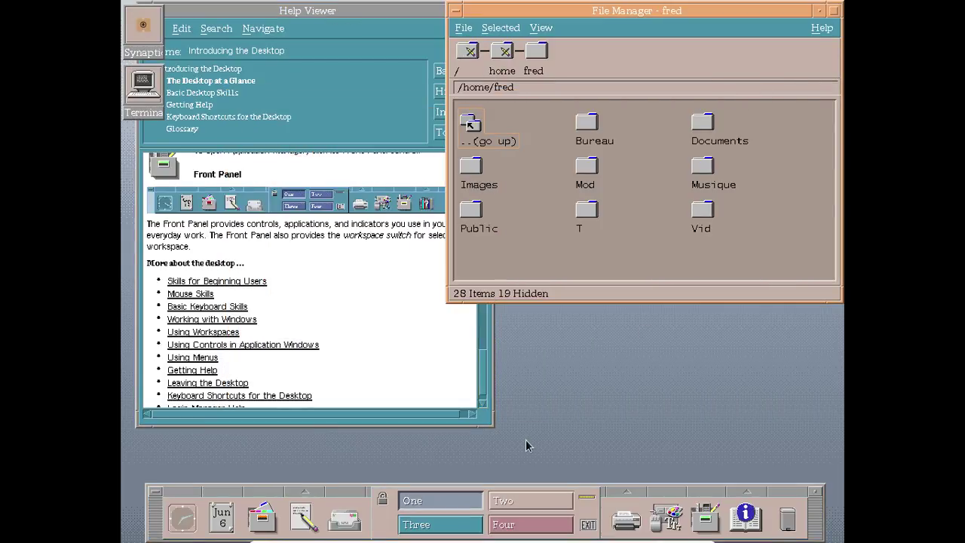
Show and hide the Personal Applications subpanel, and leave the Personal Printers subpanel open.
{"action": "left_click", "coordinate": [306, 492]}
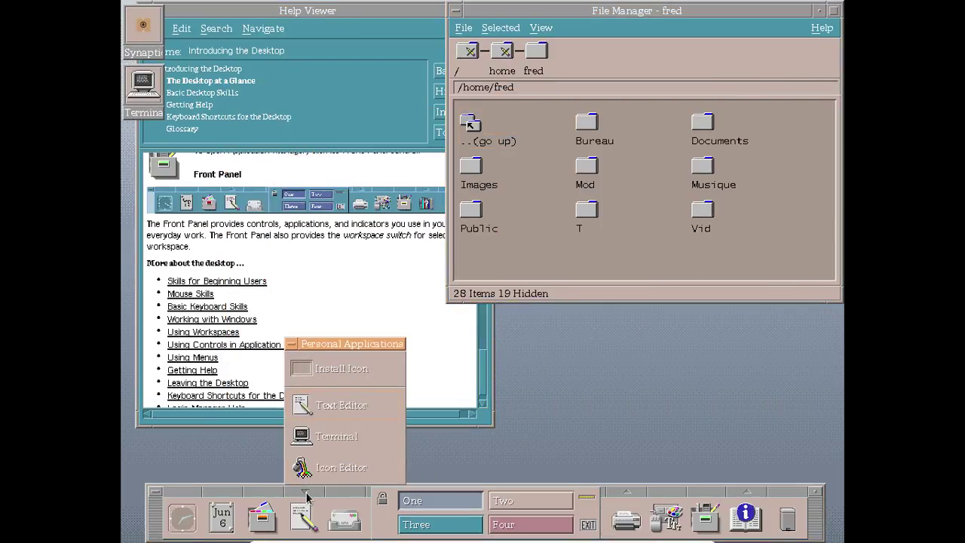
{"action": "left_click", "coordinate": [305, 492]}
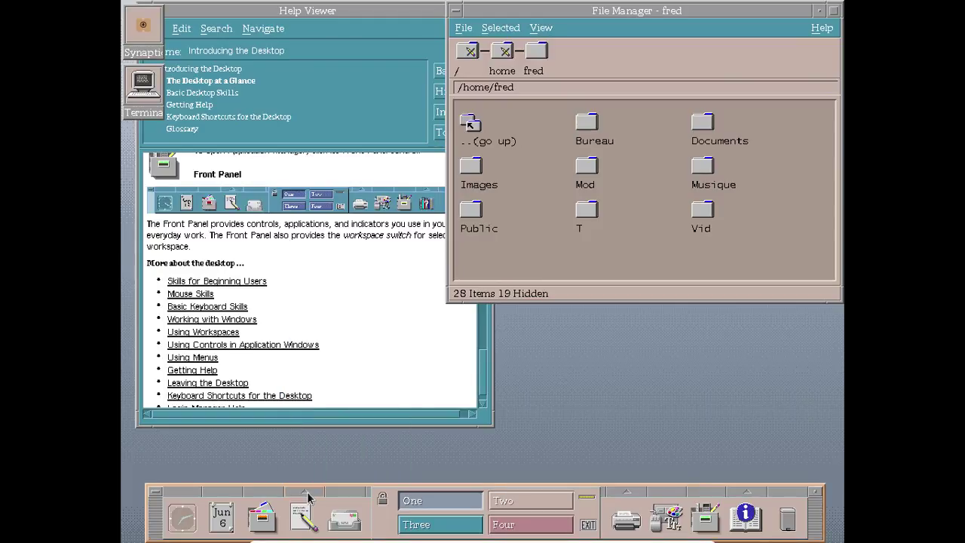
{"action": "left_click", "coordinate": [630, 492]}
{"action": "left_click", "coordinate": [631, 494]}
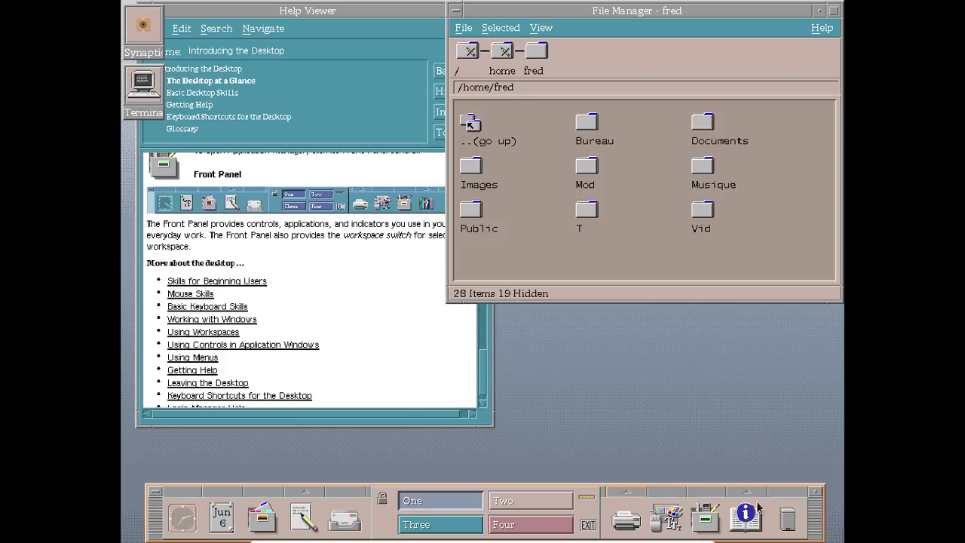
{"action": "left_click", "coordinate": [613, 494]}
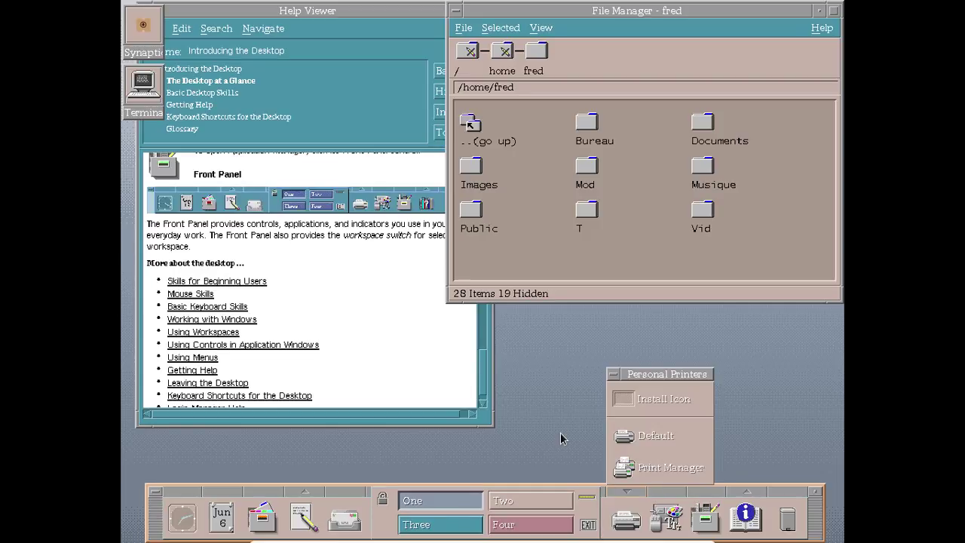
Open the Application Manager and view the contents of its Desktop_Apps group.
{"action": "left_click", "coordinate": [701, 519]}
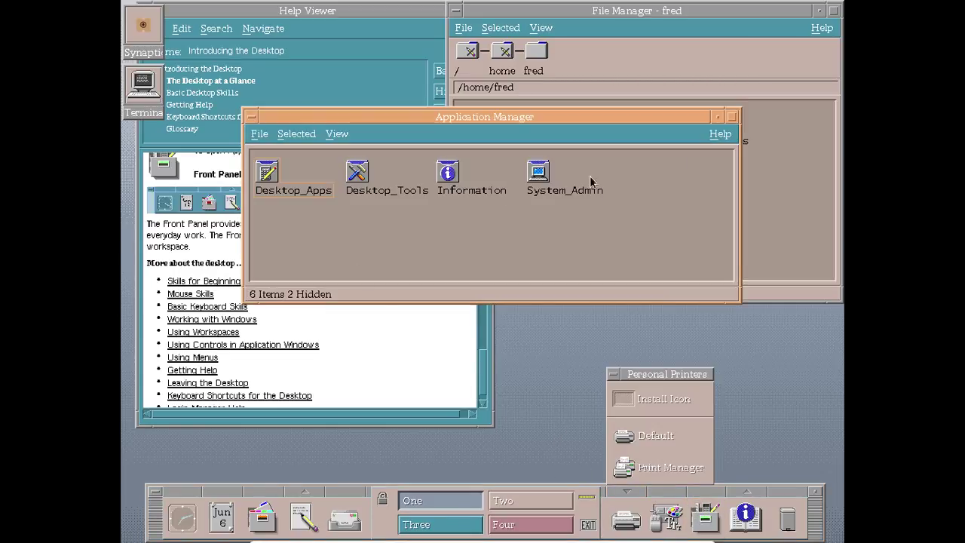
{"action": "double_click", "coordinate": [265, 174]}
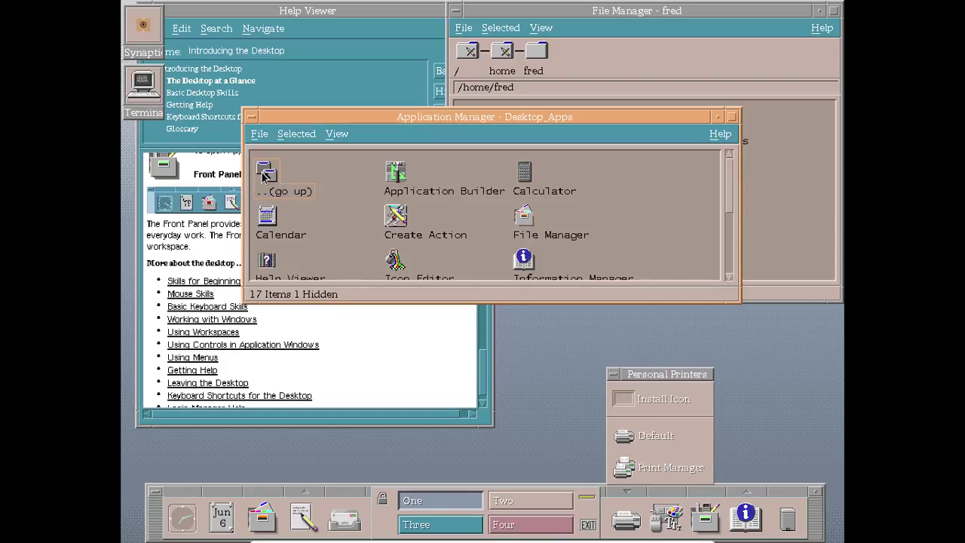
{"action": "mouse_move", "coordinate": [728, 188]}
{"action": "left_mouse_down"}
{"action": "mouse_move", "coordinate": [734, 235]}
{"action": "mouse_move", "coordinate": [728, 185]}
{"action": "left_mouse_up"}
Try to add Calculator to the Front Panel by dropping it on the Text Editor control, and close the resulting Text Editor window.
{"action": "left_click_drag", "start_coordinate": [525, 173], "coordinate": [305, 503]}
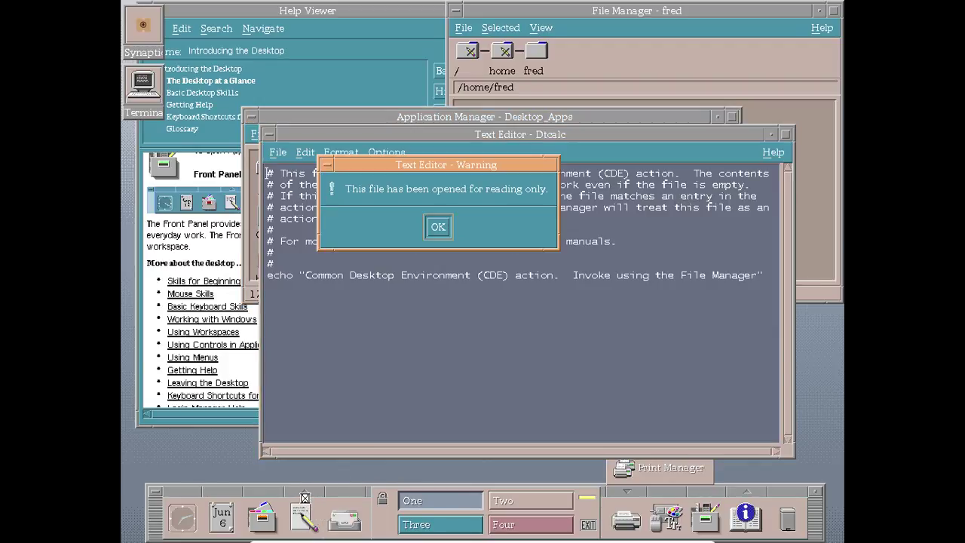
{"action": "left_click", "coordinate": [438, 226]}
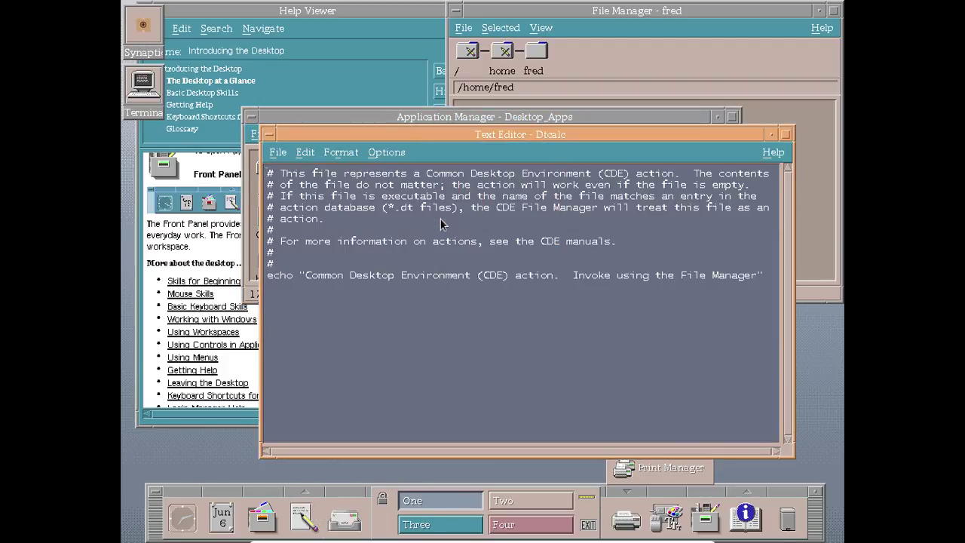
{"action": "left_click", "coordinate": [273, 133]}
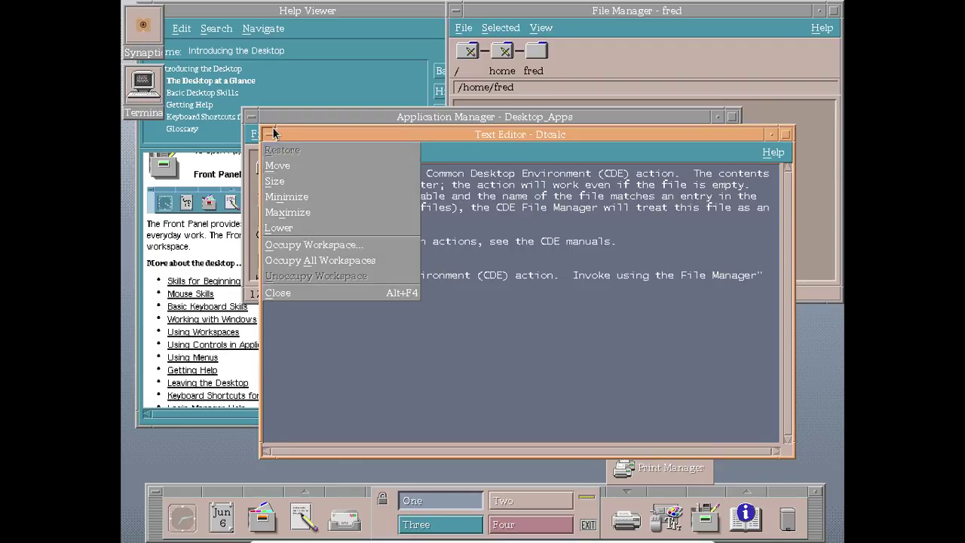
{"action": "key", "text": "alt+F4"}
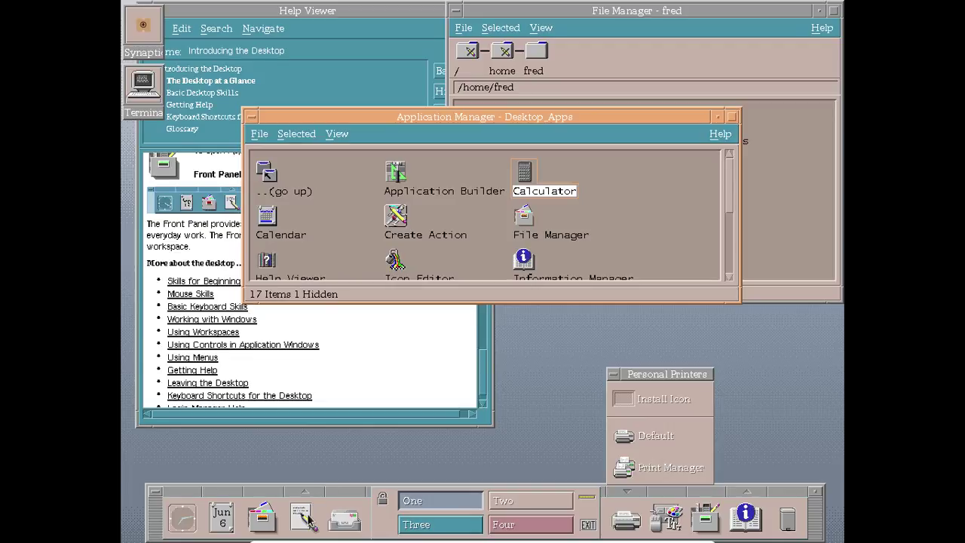
Install the Calculator icon from Desktop_Apps in the Personal Applications subpanel and launch Calculator from there.
{"action": "left_click", "coordinate": [306, 491]}
{"action": "left_click_drag", "start_coordinate": [524, 175], "coordinate": [345, 381]}
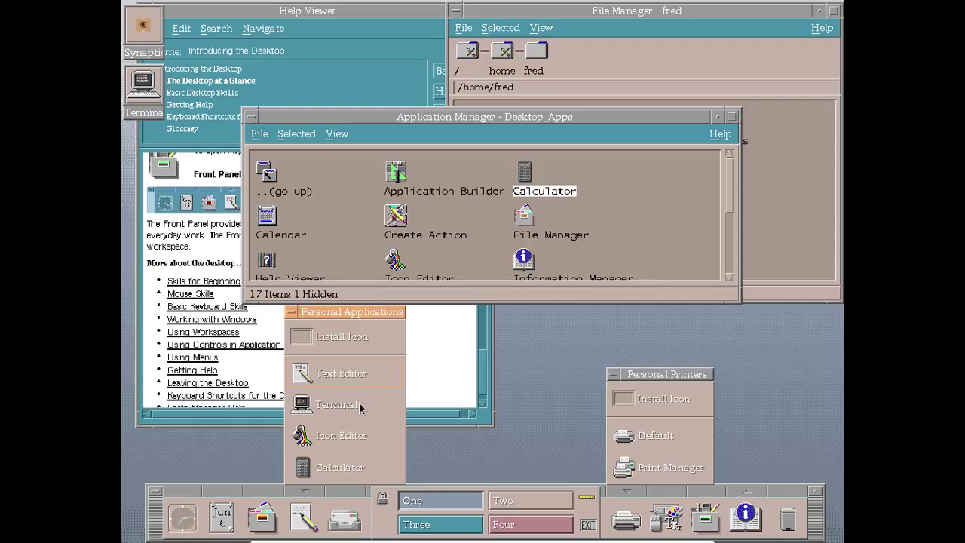
{"action": "left_click", "coordinate": [339, 468]}
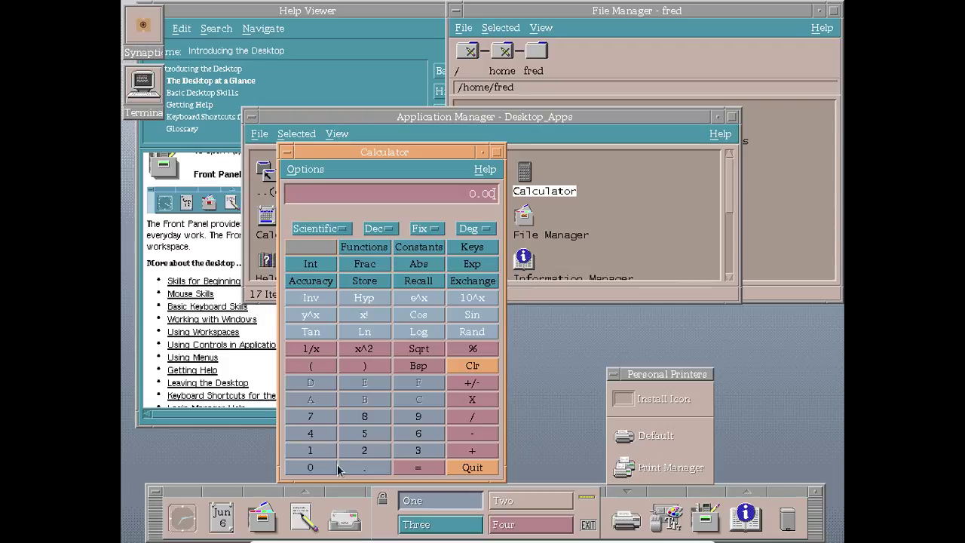
Close Calculator, and open and close Application Builder from the Desktop_Apps group.
{"action": "double_click", "coordinate": [289, 152]}
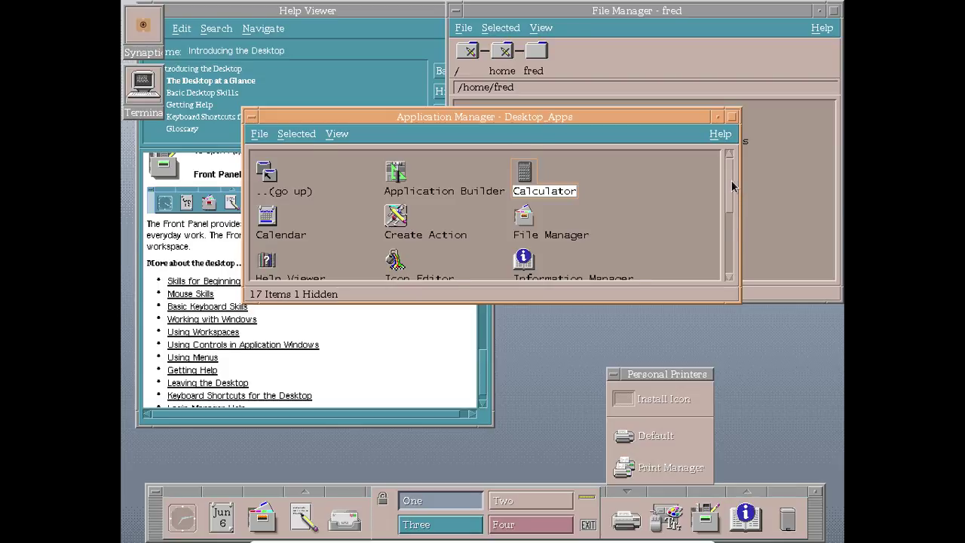
{"action": "scroll", "coordinate": [737, 241], "scroll_direction": "down", "scroll_amount": 3}
{"action": "left_click_drag", "start_coordinate": [739, 264], "coordinate": [739, 138]}
{"action": "double_click", "coordinate": [394, 170]}
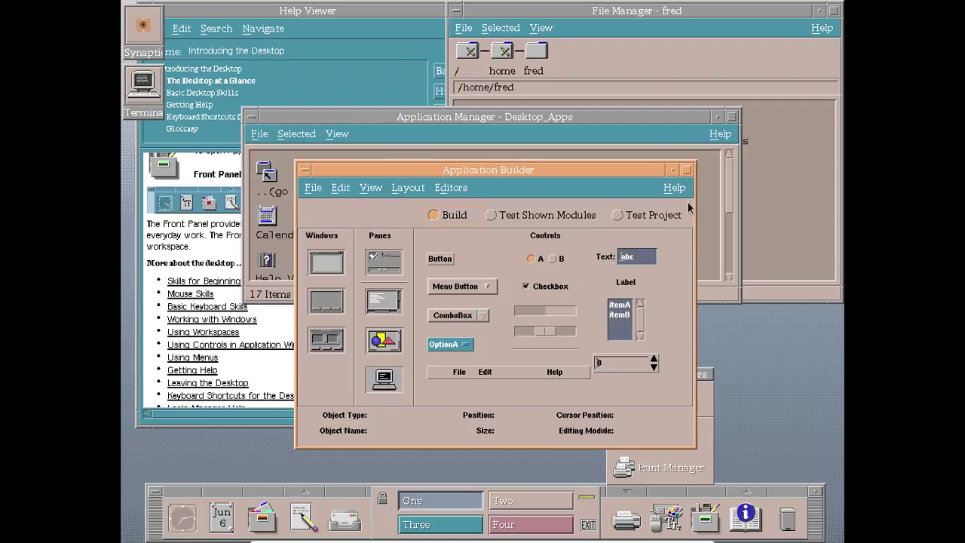
{"action": "key", "text": "alt+F4"}
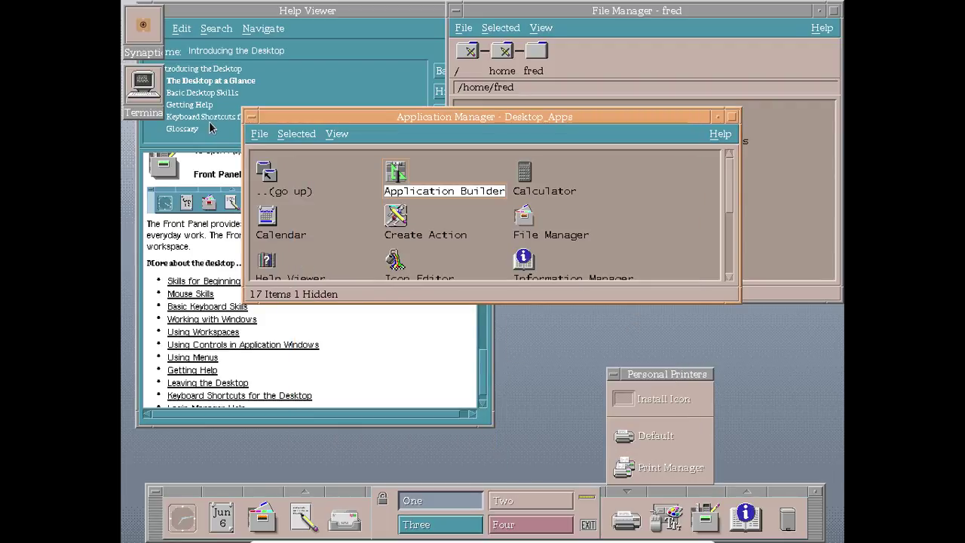
Bring the Desktop_Apps window back to the front, and reopen and close Application Builder from it.
{"action": "key", "text": "alt+F4"}
{"action": "key", "text": "alt+Tab"}
{"action": "key", "text": "alt+Tab"}
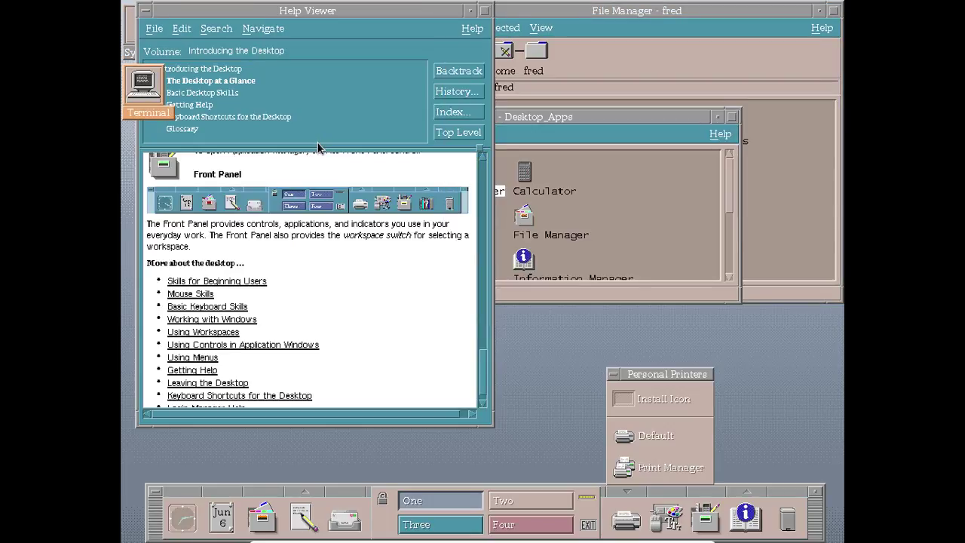
{"action": "left_click", "coordinate": [584, 114]}
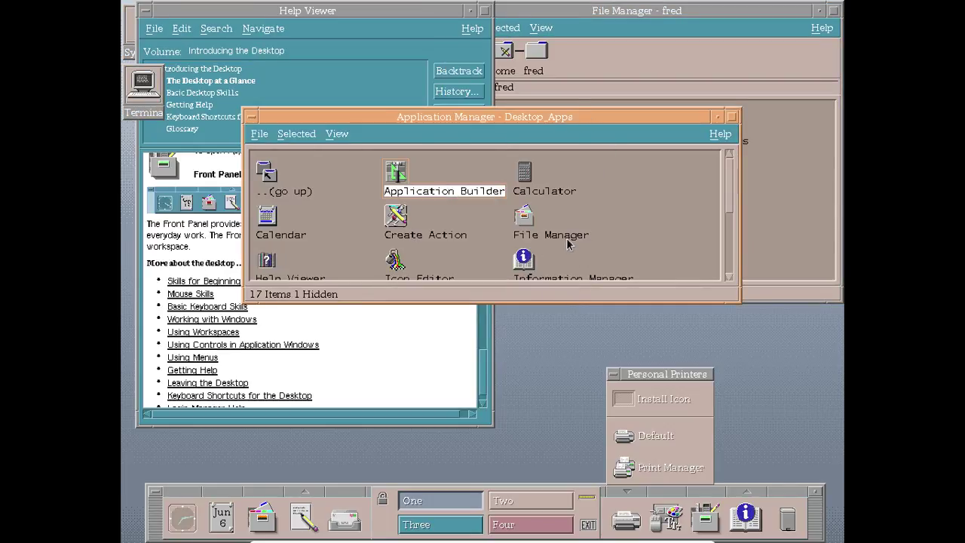
{"action": "double_click", "coordinate": [460, 191]}
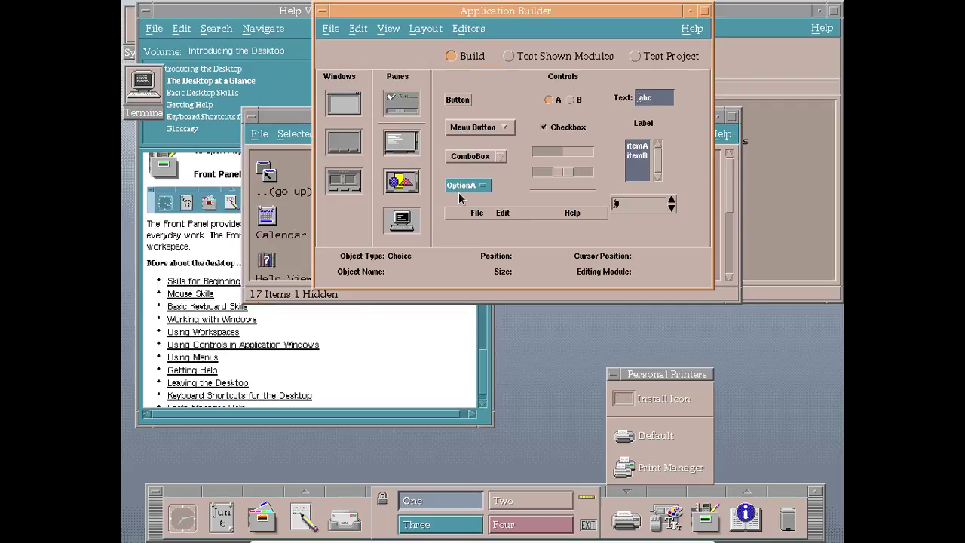
{"action": "double_click", "coordinate": [320, 11]}
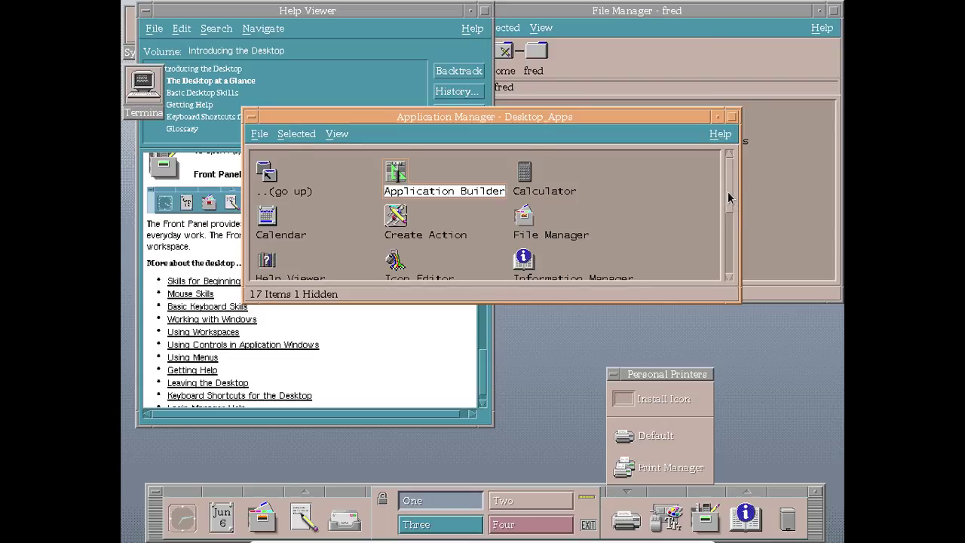
Install the Application Builder icon from Desktop_Apps in the Personal Applications subpanel and try its new entry there.
{"action": "left_click_drag", "start_coordinate": [728, 197], "coordinate": [731, 175]}
{"action": "left_click_drag", "start_coordinate": [395, 175], "coordinate": [264, 490]}
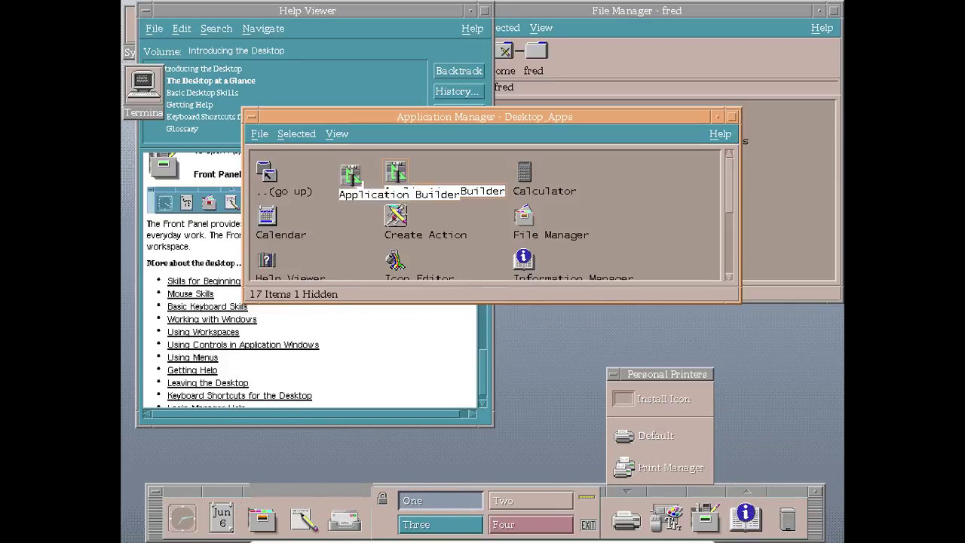
{"action": "left_click", "coordinate": [307, 495]}
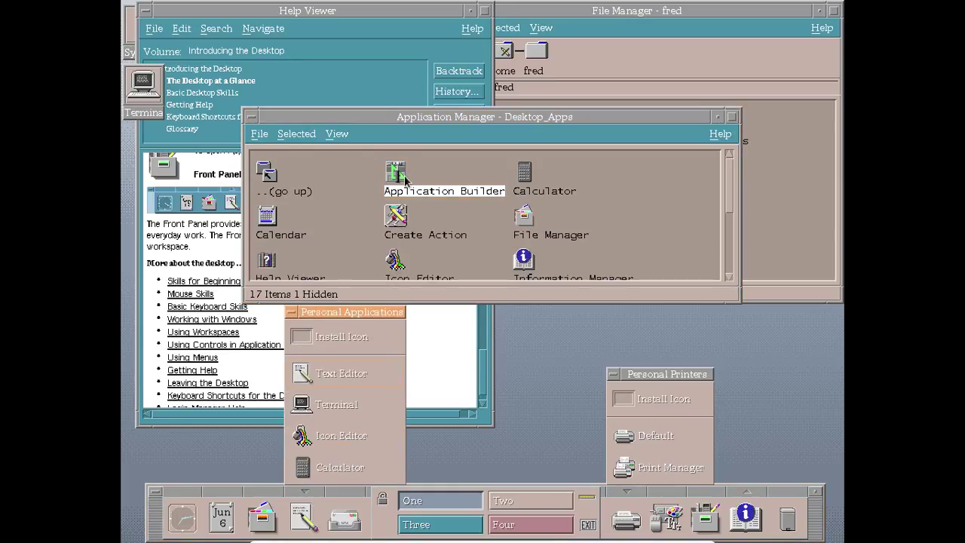
{"action": "left_click_drag", "start_coordinate": [407, 181], "coordinate": [325, 343]}
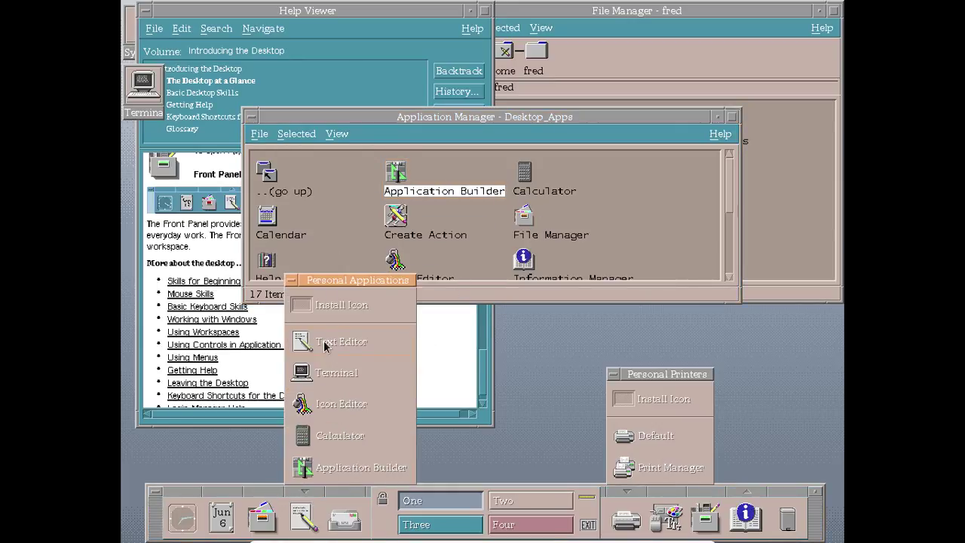
{"action": "left_click", "coordinate": [611, 236]}
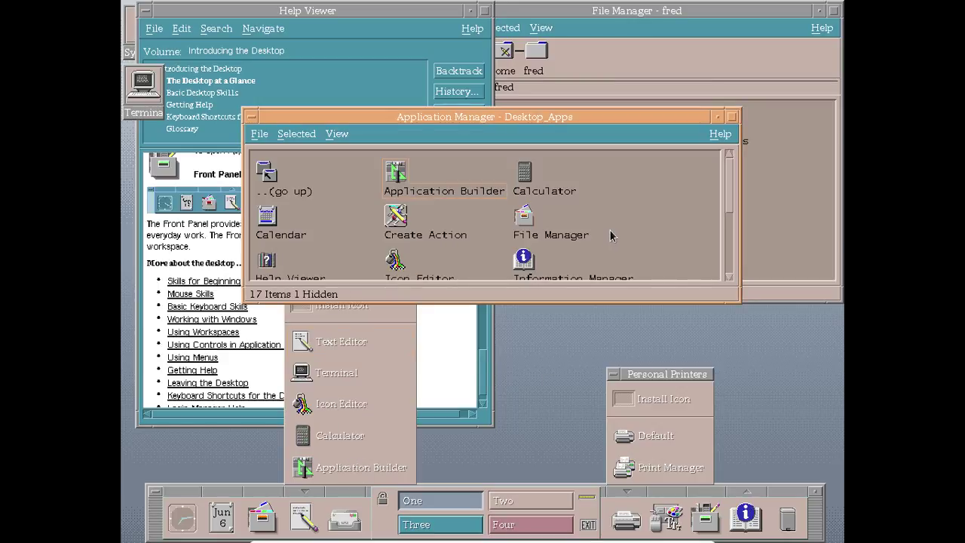
{"action": "left_click", "coordinate": [322, 468]}
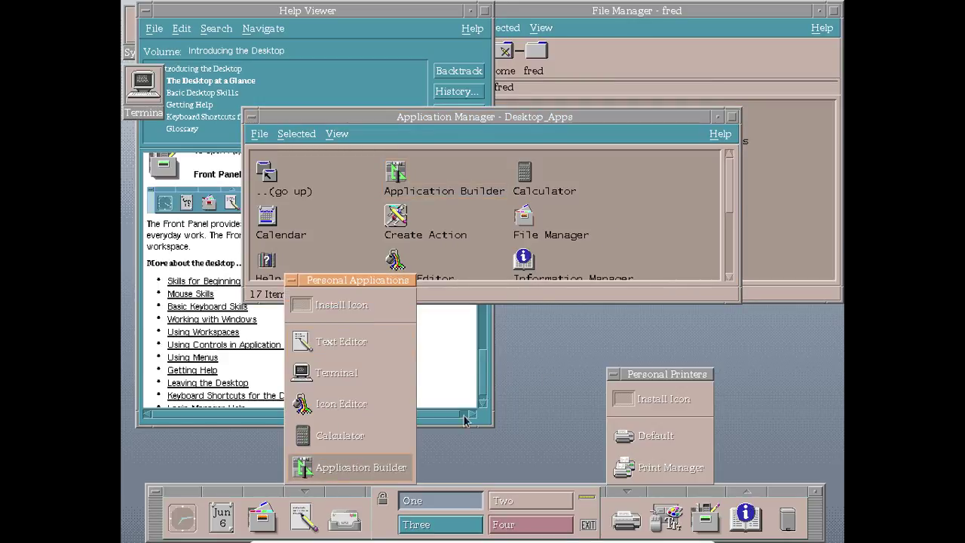
{"action": "right_click", "coordinate": [353, 473]}
{"action": "left_click", "coordinate": [511, 290]}
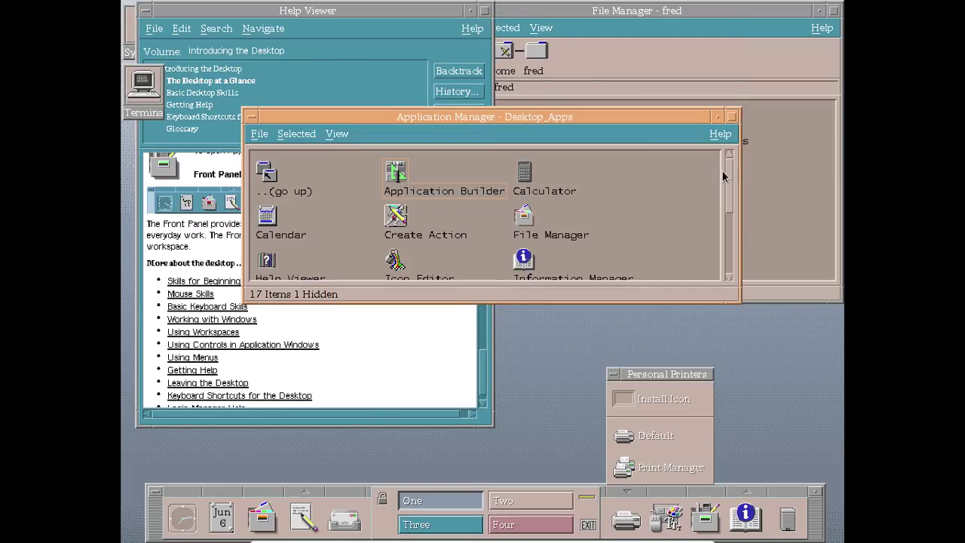
Try to drop Mailer from Desktop_Apps on the Personal Applications subpanel control, and try to launch it, dismissing the error dialogs.
{"action": "left_click_drag", "start_coordinate": [729, 177], "coordinate": [720, 275]}
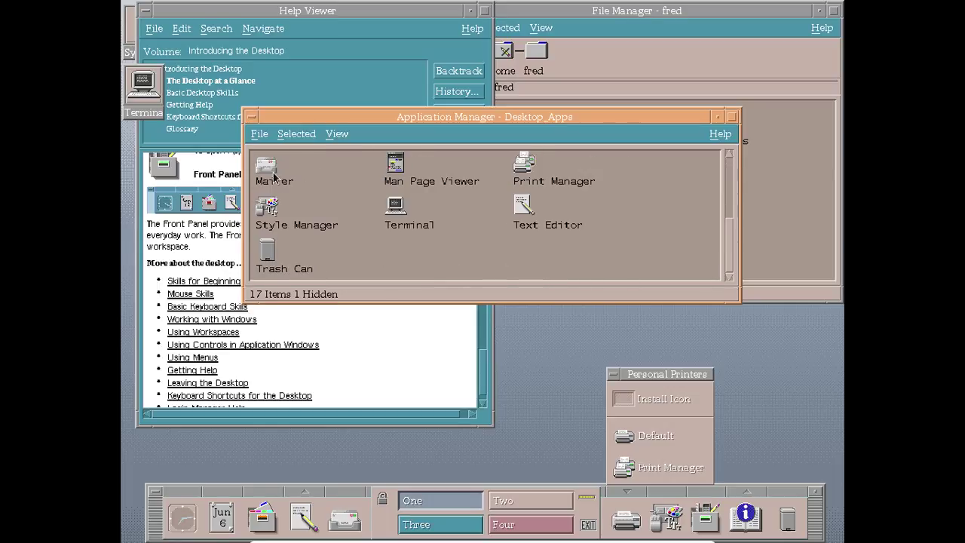
{"action": "left_click_drag", "start_coordinate": [266, 165], "coordinate": [303, 492]}
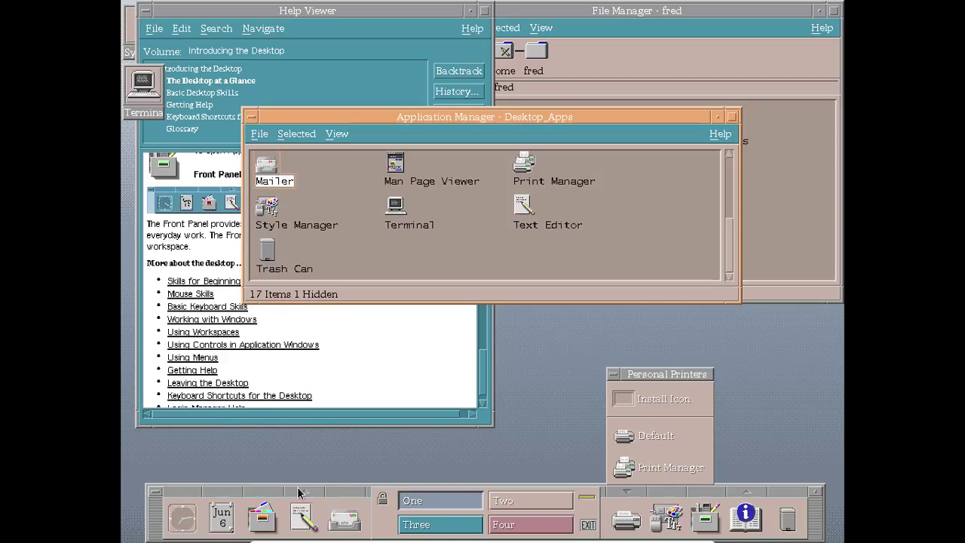
{"action": "double_click", "coordinate": [266, 170]}
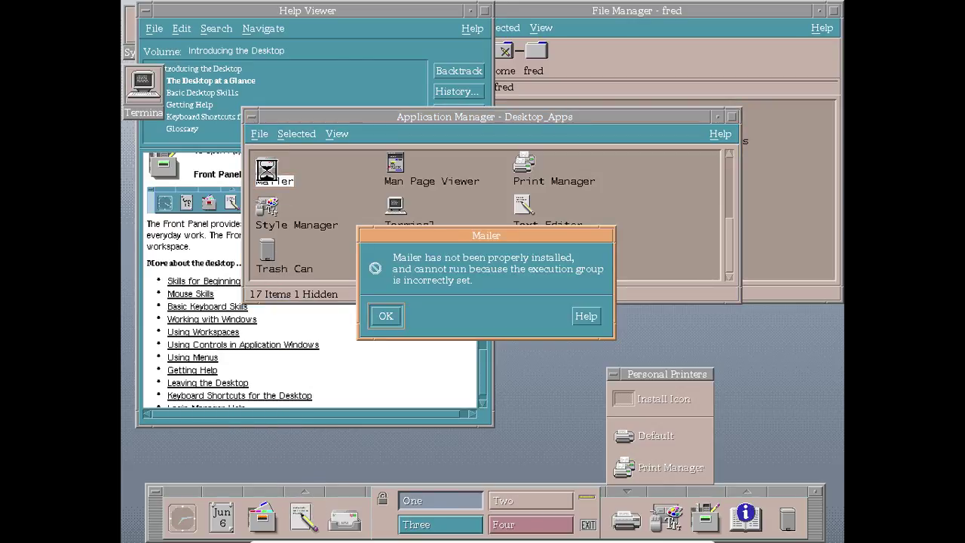
{"action": "left_click", "coordinate": [385, 317]}
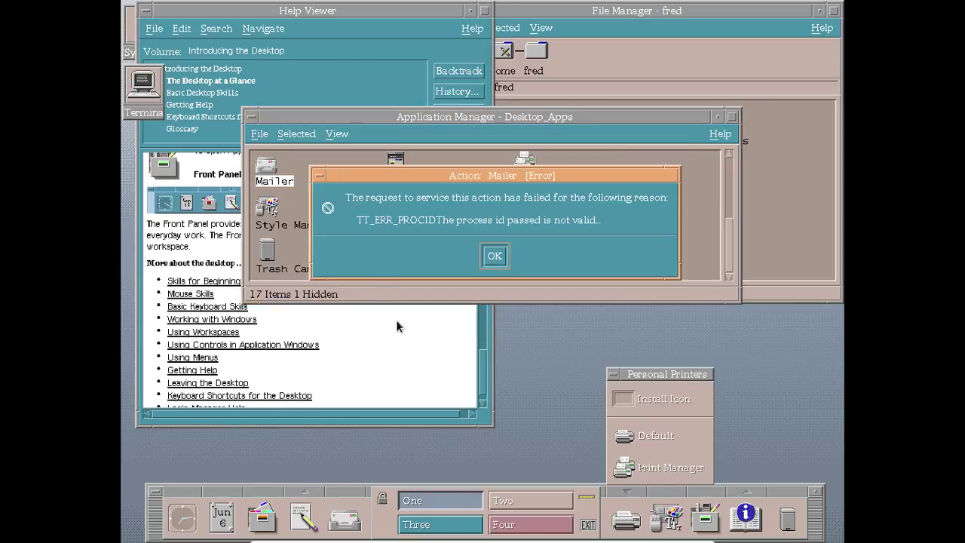
{"action": "left_click", "coordinate": [495, 257]}
{"action": "left_click", "coordinate": [259, 134]}
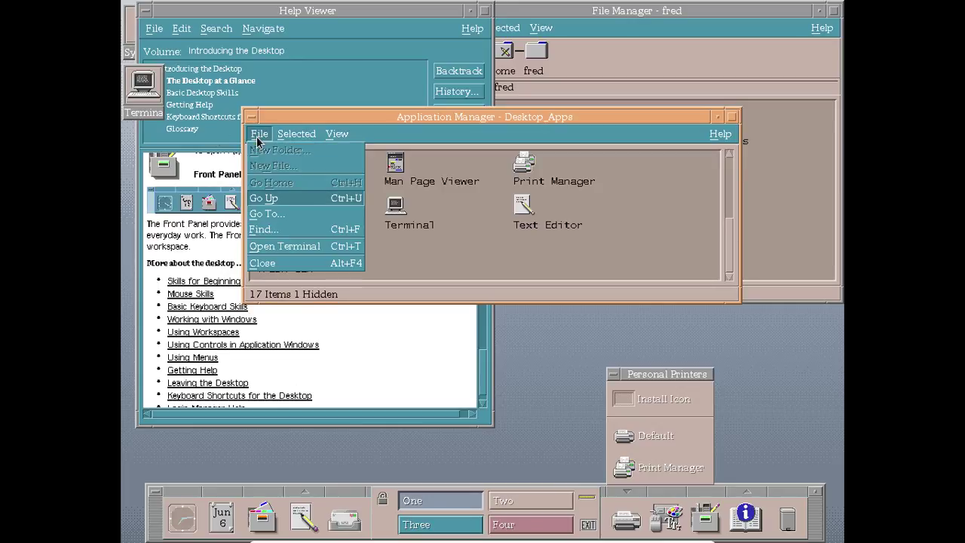
{"action": "left_click", "coordinate": [258, 140]}
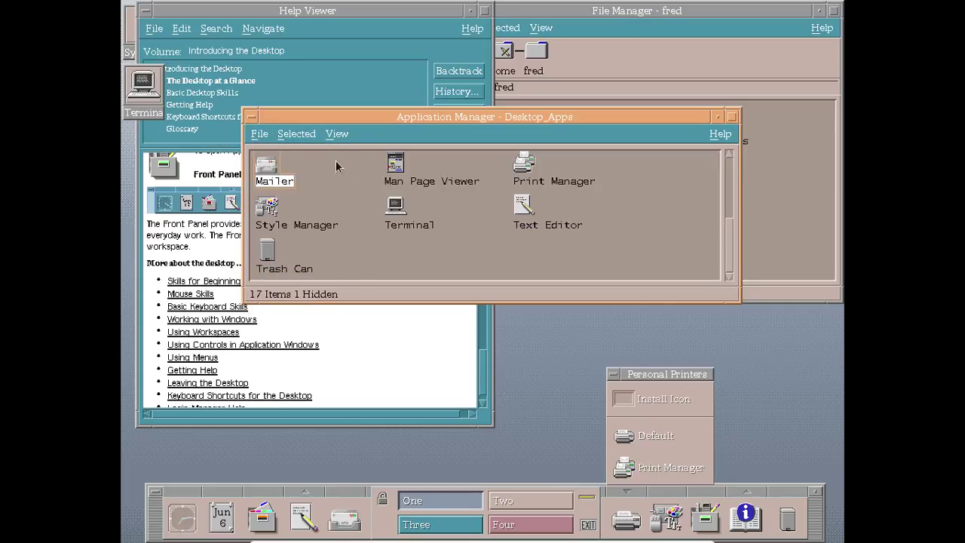
Show and dismiss the Workspace Menu, and close the Personal Printers subpanel.
{"action": "left_click", "coordinate": [728, 173]}
{"action": "right_click", "coordinate": [752, 347]}
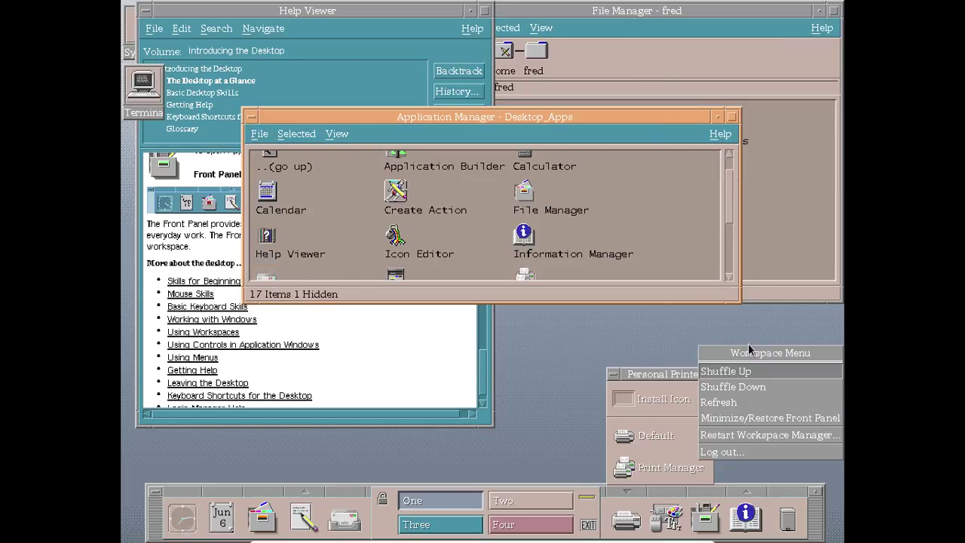
{"action": "left_click", "coordinate": [628, 407]}
{"action": "left_click", "coordinate": [628, 490]}
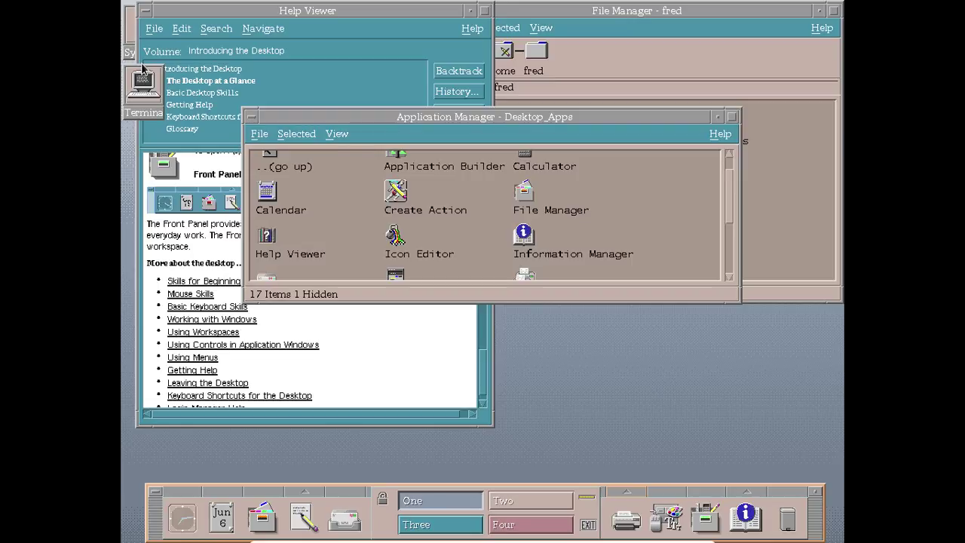
Try to send the minimized Terminal to workspace Two by dropping its icon on the workspace switch, checking workspace Two and returning to One.
{"action": "left_click_drag", "start_coordinate": [142, 67], "coordinate": [517, 498]}
{"action": "left_click", "coordinate": [546, 497]}
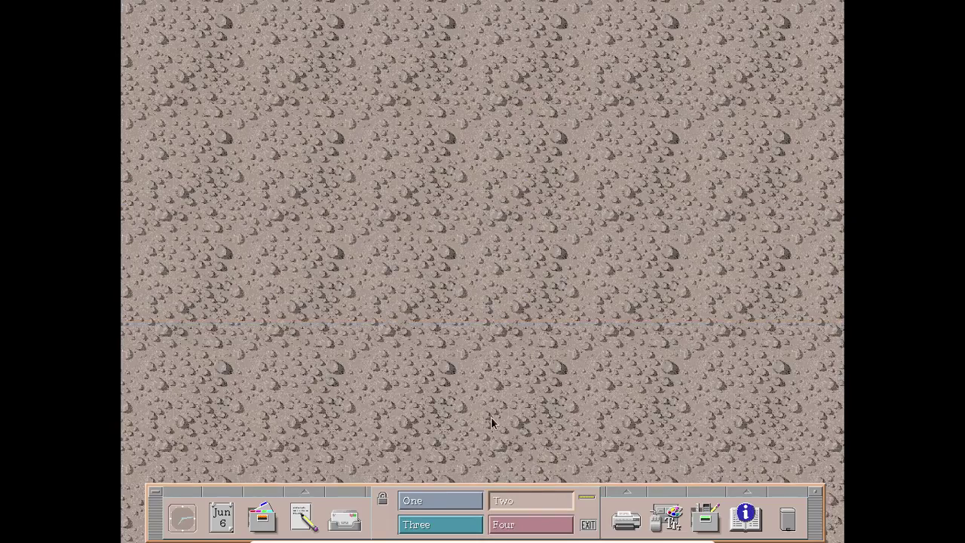
{"action": "left_click", "coordinate": [437, 494]}
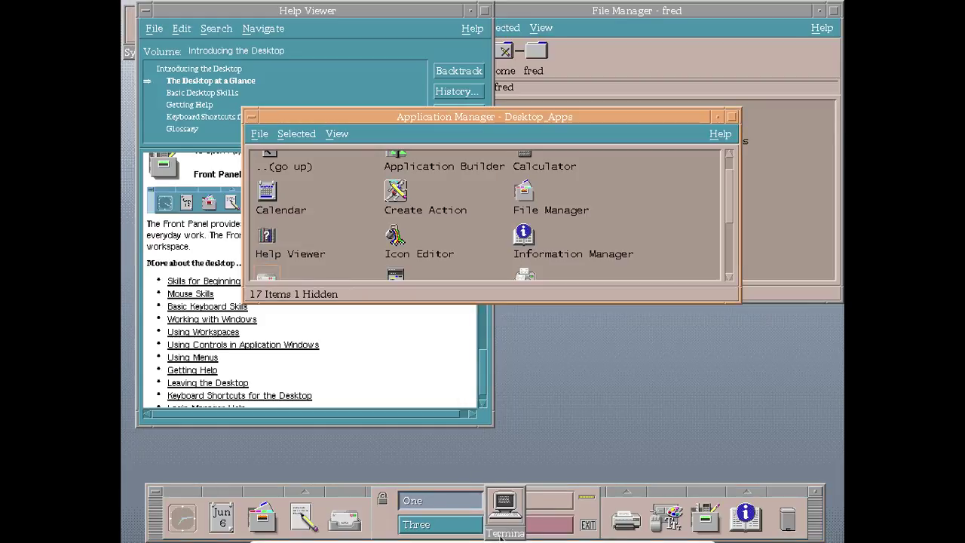
Move the Terminal icon off the Front Panel to an empty area of the desktop and restore the Terminal window.
{"action": "left_click_drag", "start_coordinate": [499, 535], "coordinate": [144, 197]}
{"action": "left_click", "coordinate": [144, 202]}
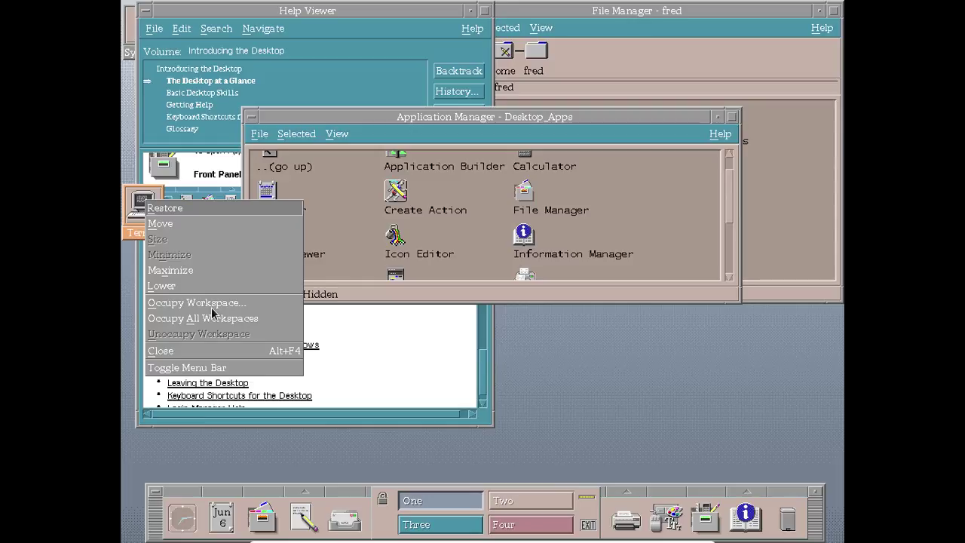
{"action": "left_click", "coordinate": [187, 225]}
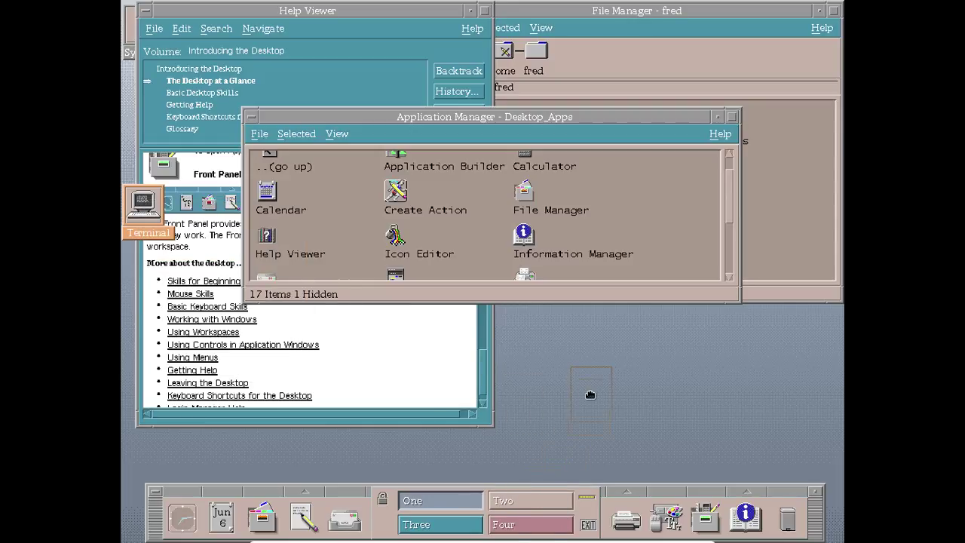
{"action": "left_click", "coordinate": [592, 399]}
{"action": "double_click", "coordinate": [591, 399]}
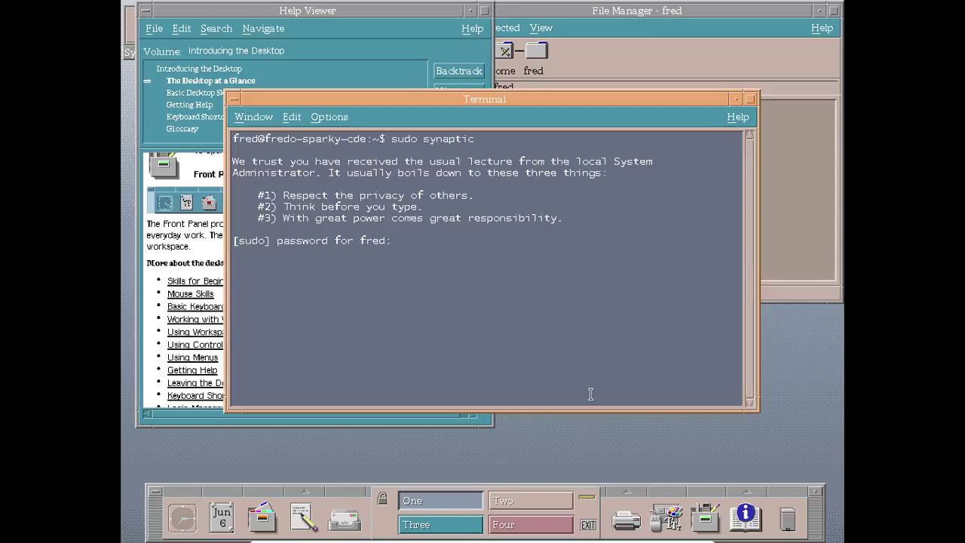
Close the Synaptic Package Manager window and the Terminal it was started from.
{"action": "key", "text": "Return"}
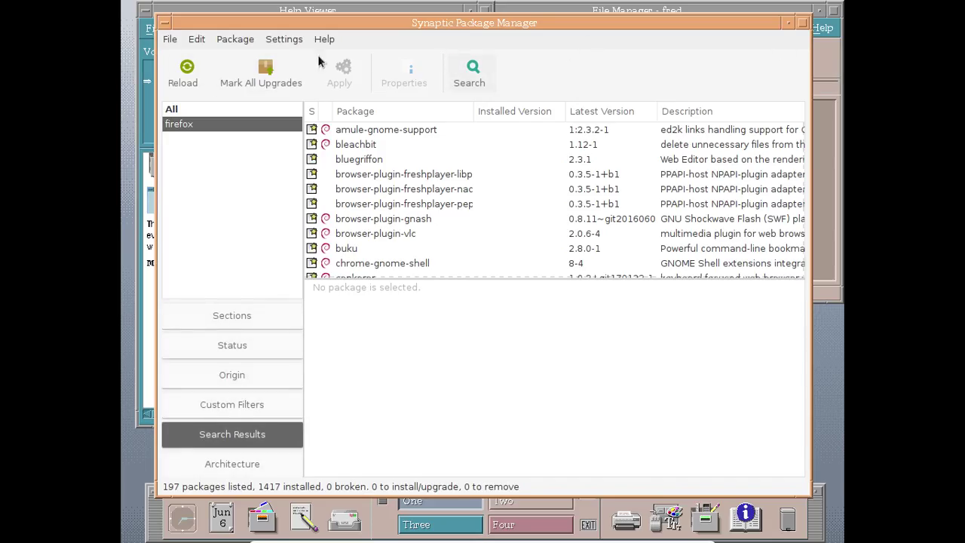
{"action": "left_click", "coordinate": [167, 23]}
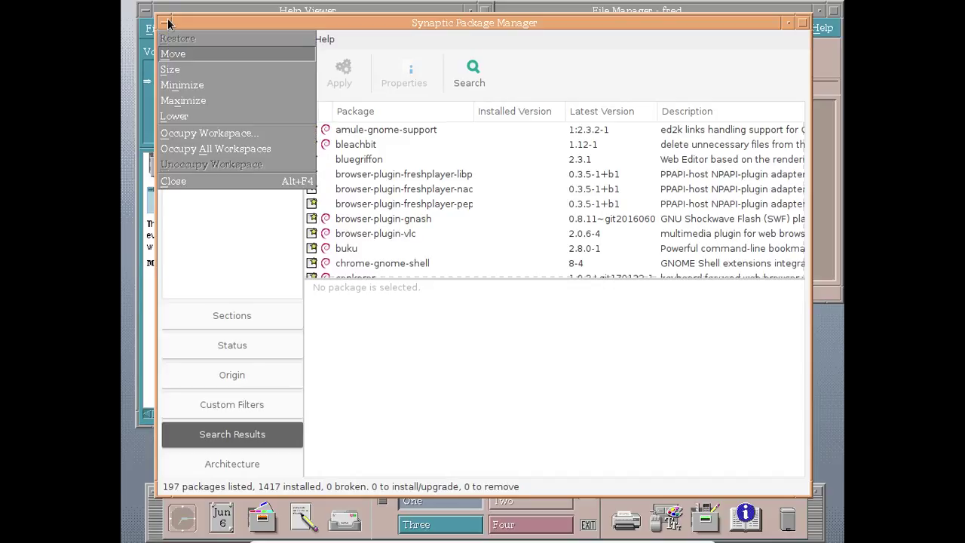
{"action": "left_click", "coordinate": [204, 181]}
{"action": "left_click", "coordinate": [610, 230]}
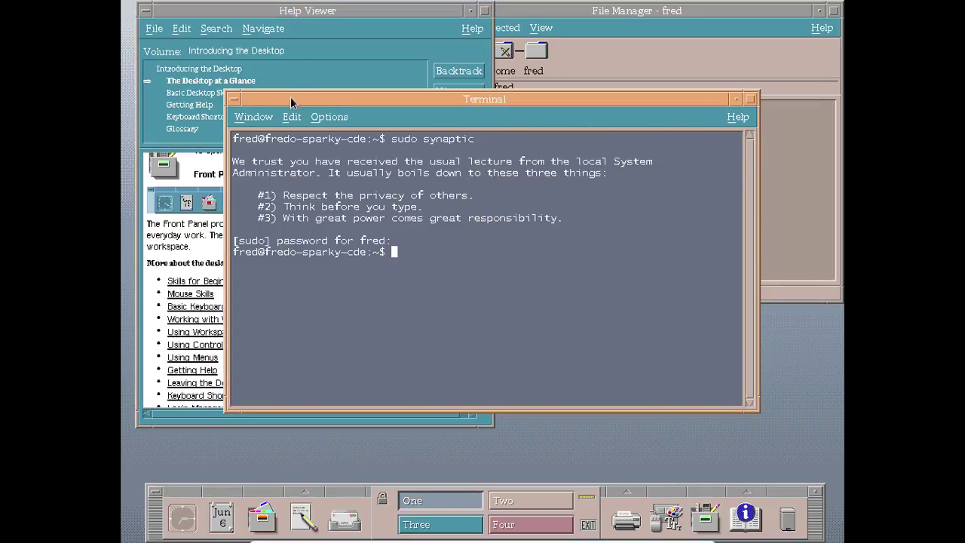
{"action": "double_click", "coordinate": [240, 100]}
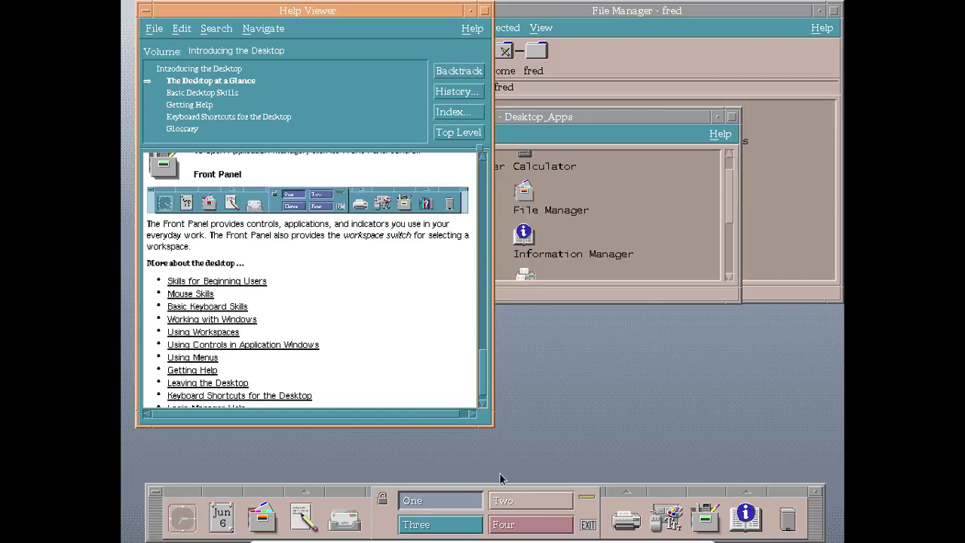
Start Firefox in the background with "firefox &" from a new Personal Applications Terminal, and close its mozilla.org tab.
{"action": "left_click", "coordinate": [308, 493]}
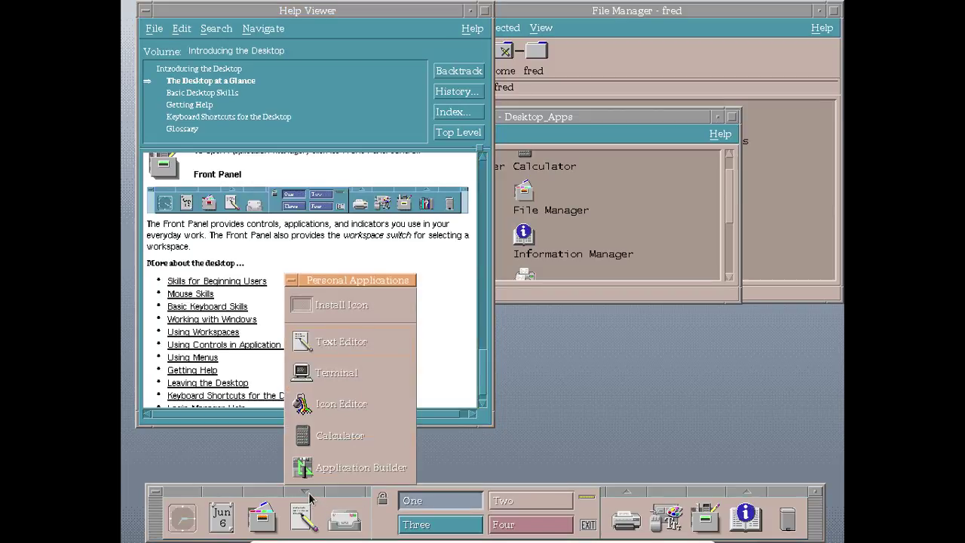
{"action": "left_click", "coordinate": [336, 372]}
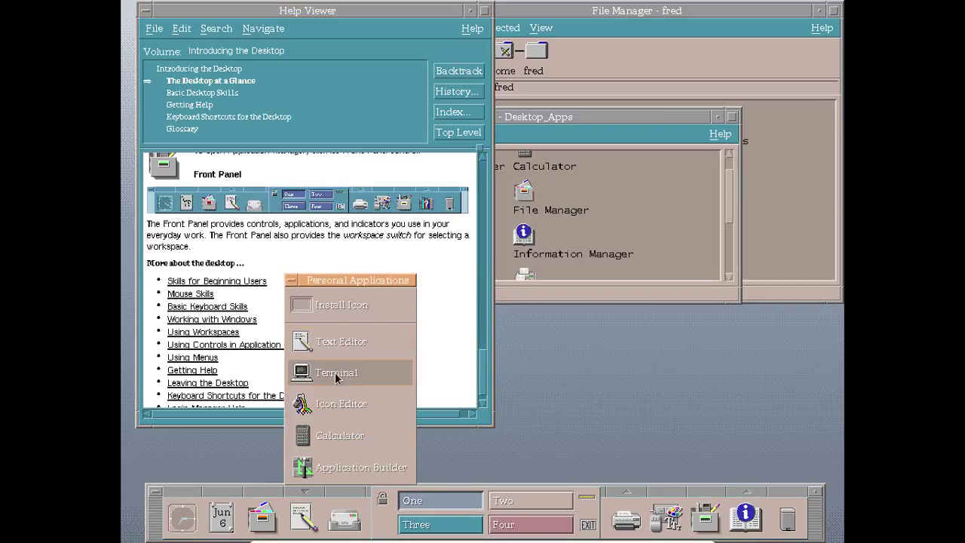
{"action": "type", "text": "fi"}
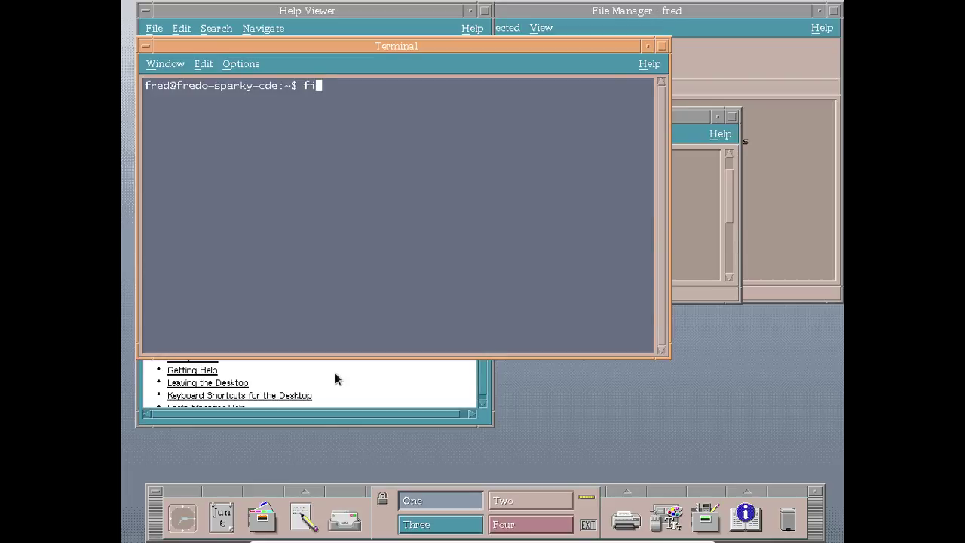
{"action": "type", "text": "refox &"}
{"action": "key", "text": "Return"}
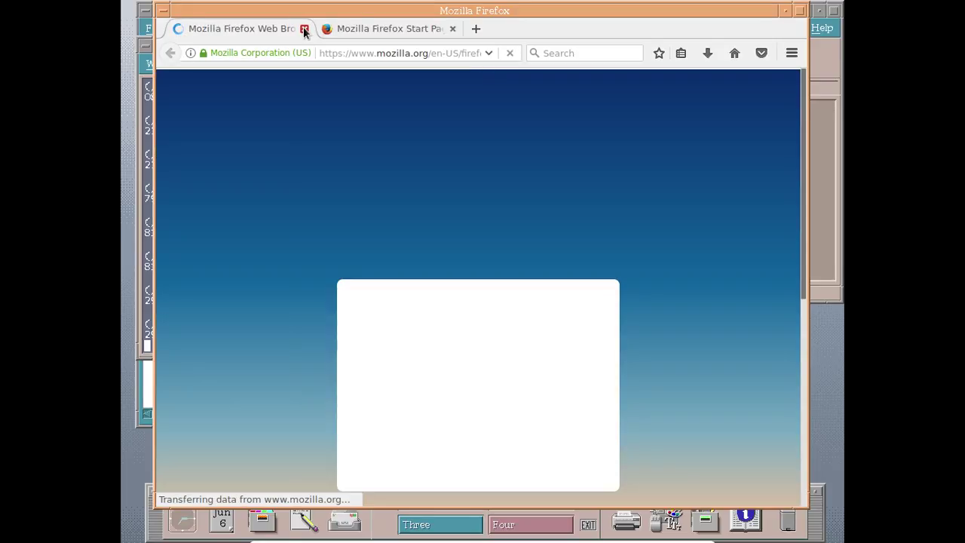
{"action": "left_click", "coordinate": [304, 29]}
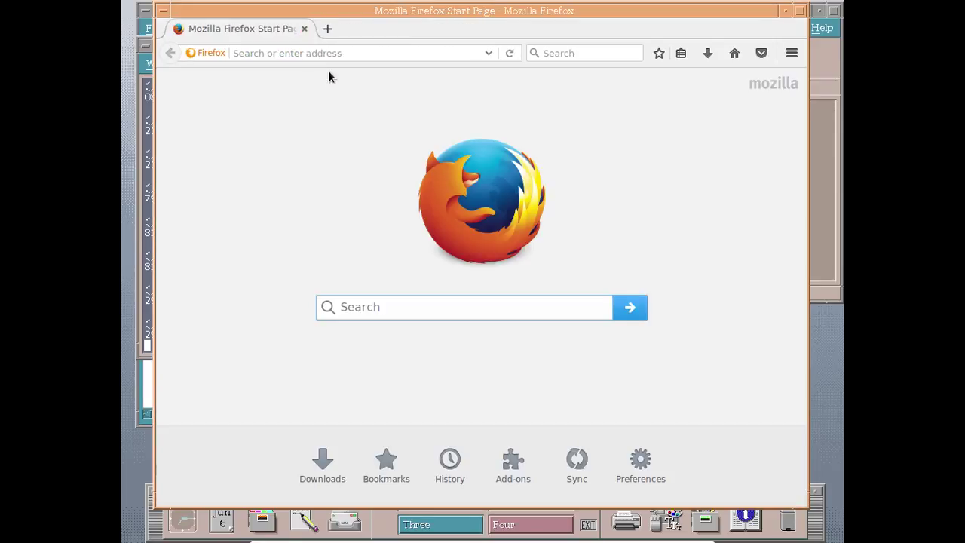
Reassign the Firefox window to workspace Two with Occupy Workspace and switch to that workspace.
{"action": "mouse_move", "coordinate": [508, 15]}
{"action": "left_mouse_down"}
{"action": "mouse_move", "coordinate": [625, 31]}
{"action": "mouse_move", "coordinate": [839, 33]}
{"action": "mouse_move", "coordinate": [511, 30]}
{"action": "left_mouse_up"}
{"action": "right_click", "coordinate": [506, 23]}
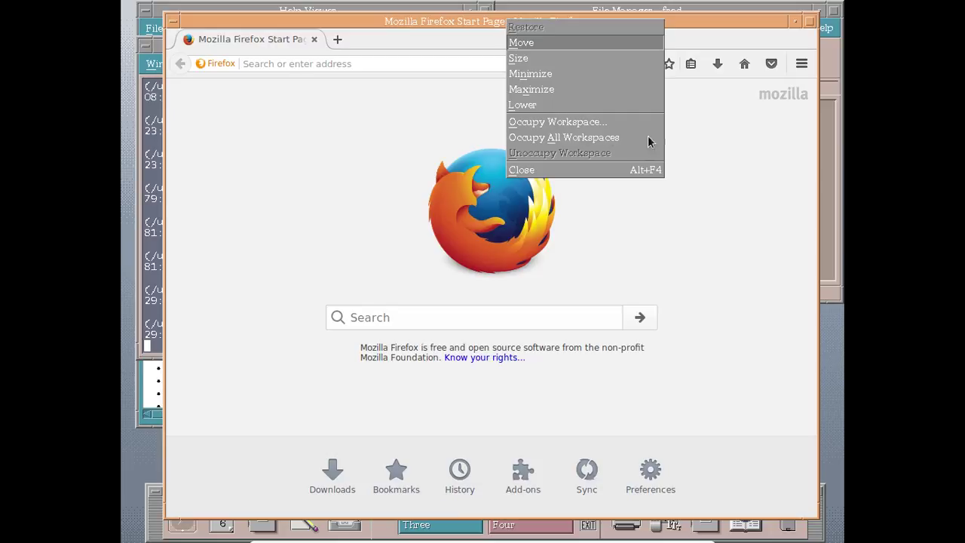
{"action": "left_click", "coordinate": [616, 125]}
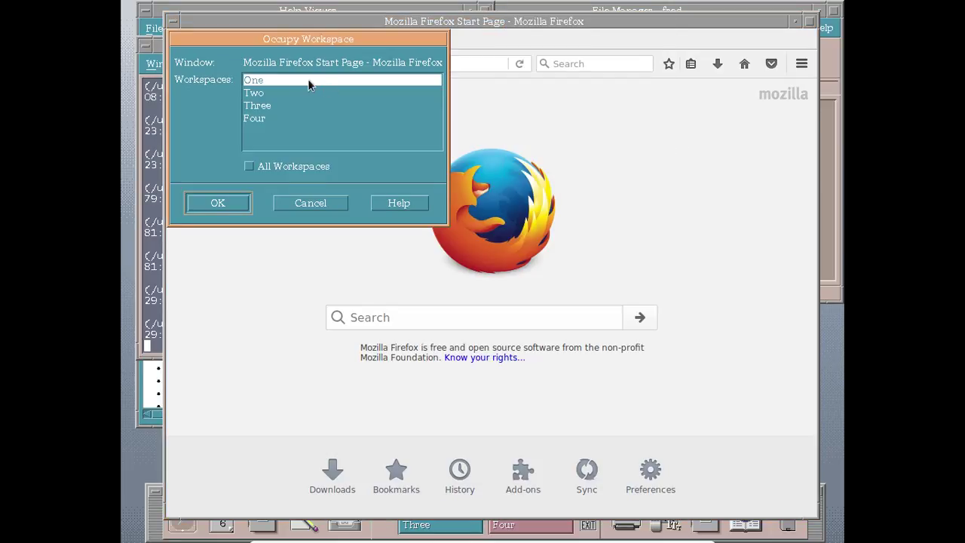
{"action": "left_click", "coordinate": [274, 94]}
{"action": "left_click", "coordinate": [240, 202]}
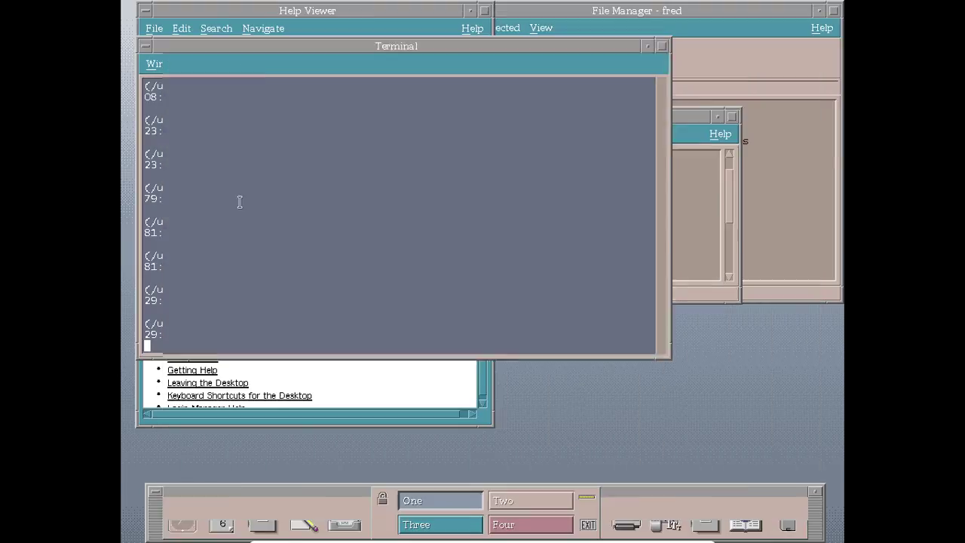
{"action": "left_click", "coordinate": [520, 499]}
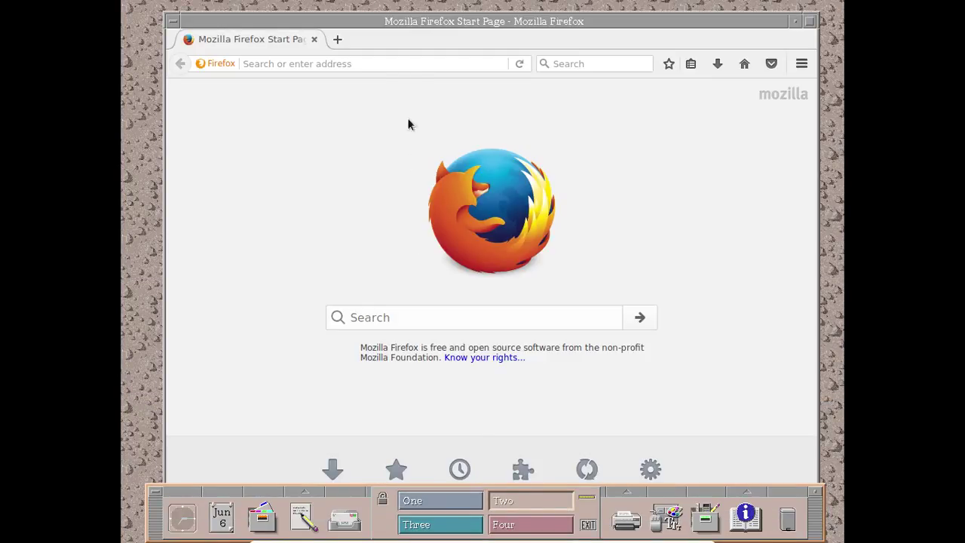
Close Firefox on workspace Two, return to workspace One and close the Terminal it was started from.
{"action": "left_click", "coordinate": [395, 22]}
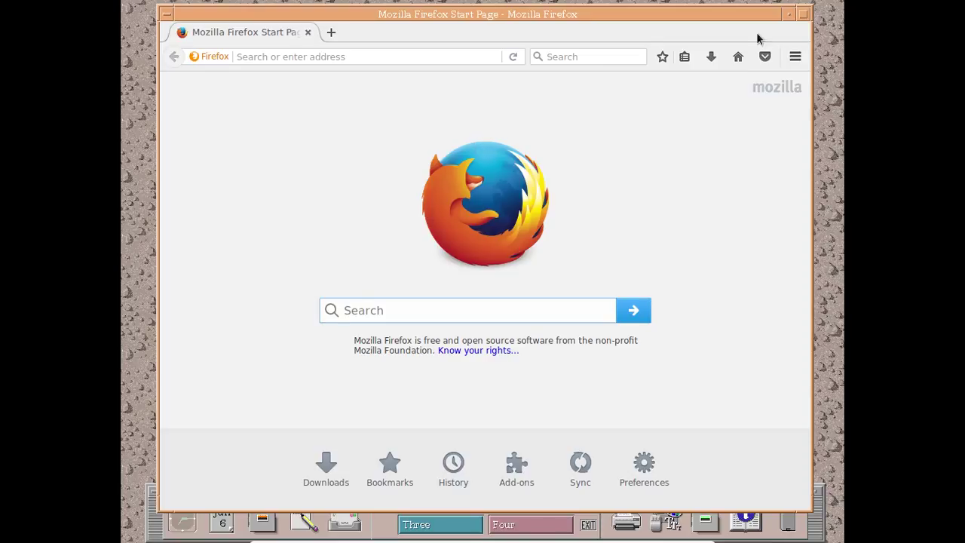
{"action": "double_click", "coordinate": [169, 15]}
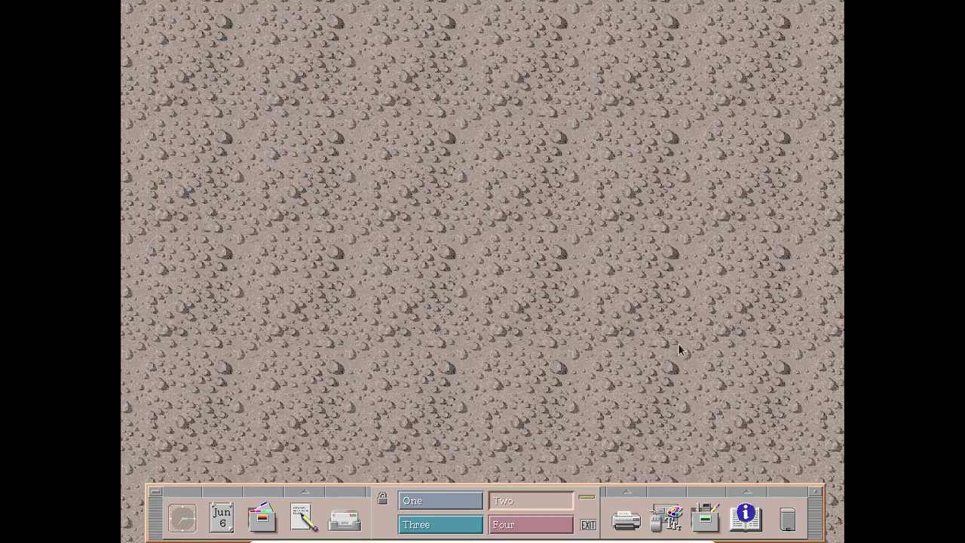
{"action": "left_click", "coordinate": [454, 528]}
{"action": "left_click", "coordinate": [435, 505]}
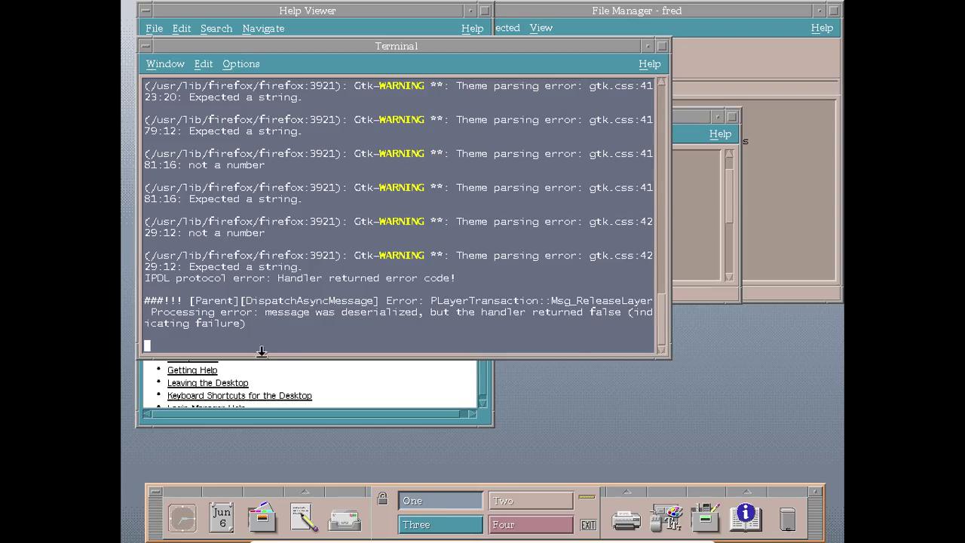
{"action": "left_click", "coordinate": [147, 48]}
{"action": "left_click", "coordinate": [147, 48]}
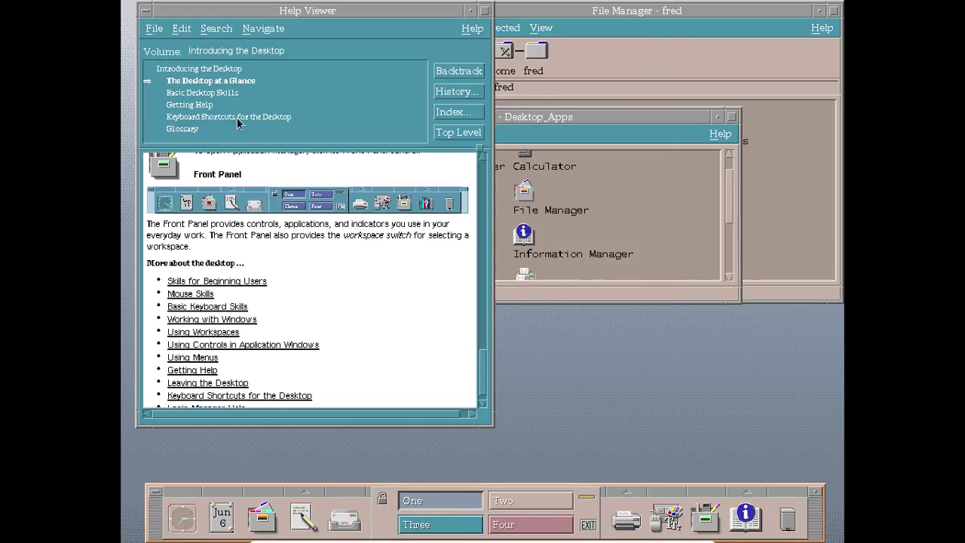
Go up from Desktop_Apps in the Application Manager and look through the tools in the Desktop_Tools group.
{"action": "left_click", "coordinate": [692, 213]}
{"action": "scroll", "coordinate": [728, 202], "scroll_direction": "up", "scroll_amount": 1}
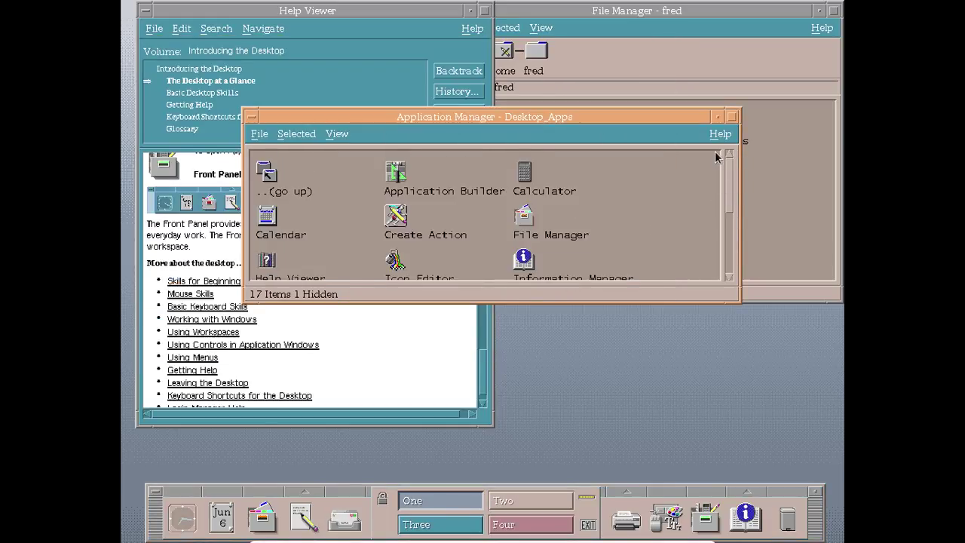
{"action": "left_click", "coordinate": [273, 175]}
{"action": "double_click", "coordinate": [273, 174]}
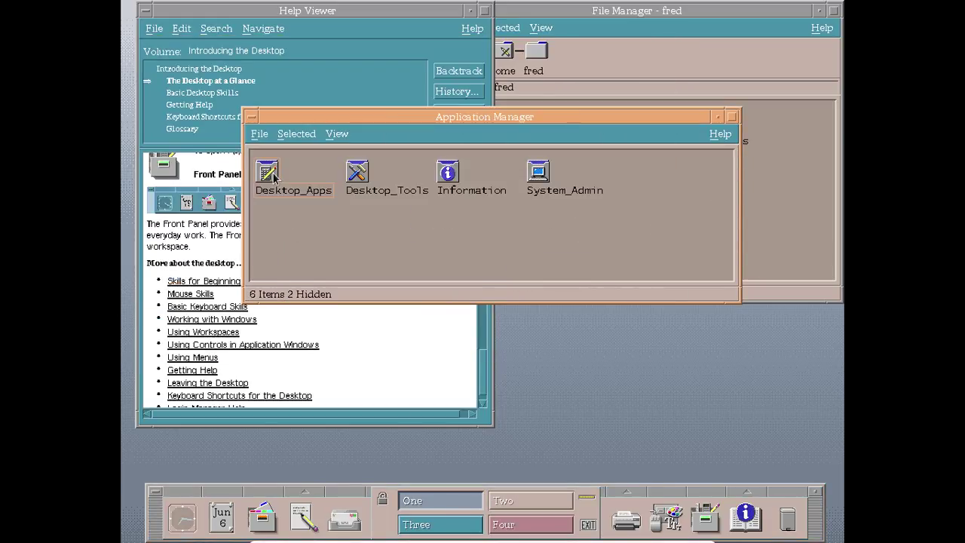
{"action": "left_click", "coordinate": [361, 174]}
{"action": "double_click", "coordinate": [362, 174]}
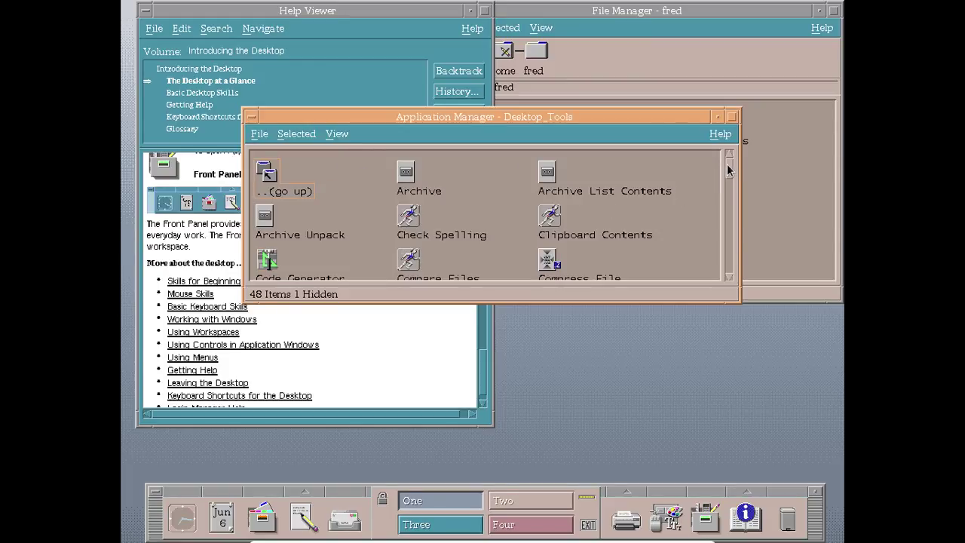
{"action": "left_click_drag", "start_coordinate": [728, 170], "coordinate": [731, 248]}
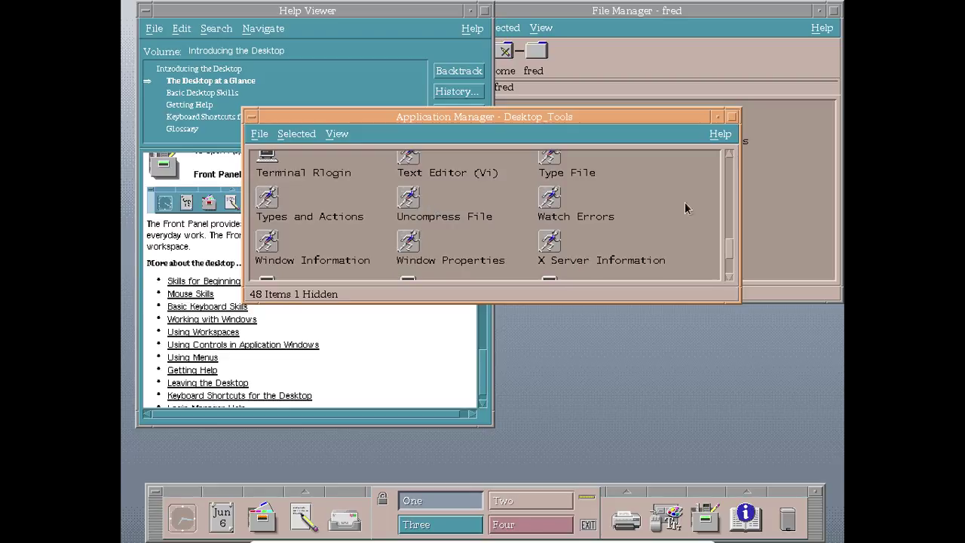
{"action": "left_click_drag", "start_coordinate": [730, 250], "coordinate": [724, 162]}
View the README file in the Application Manager's Information group and close the Text Editor.
{"action": "double_click", "coordinate": [268, 169]}
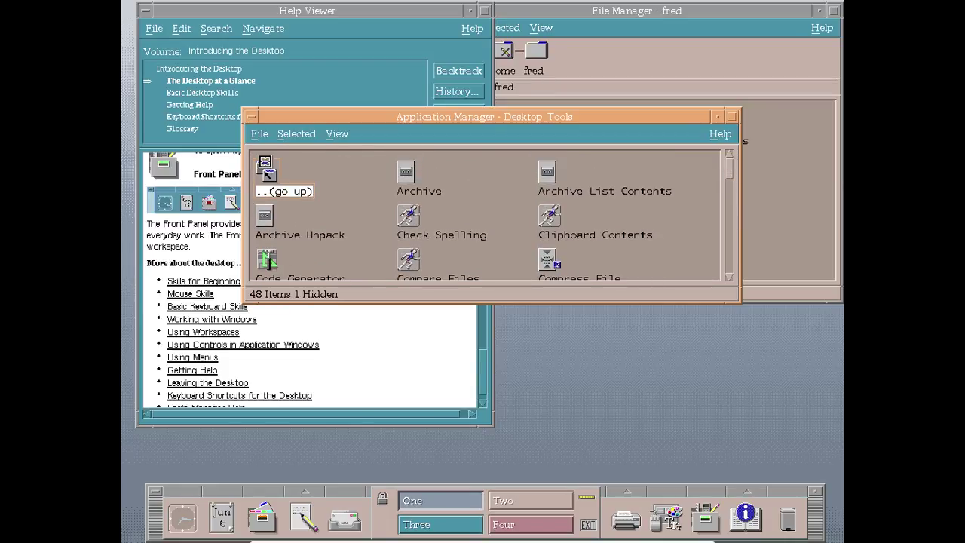
{"action": "double_click", "coordinate": [448, 180]}
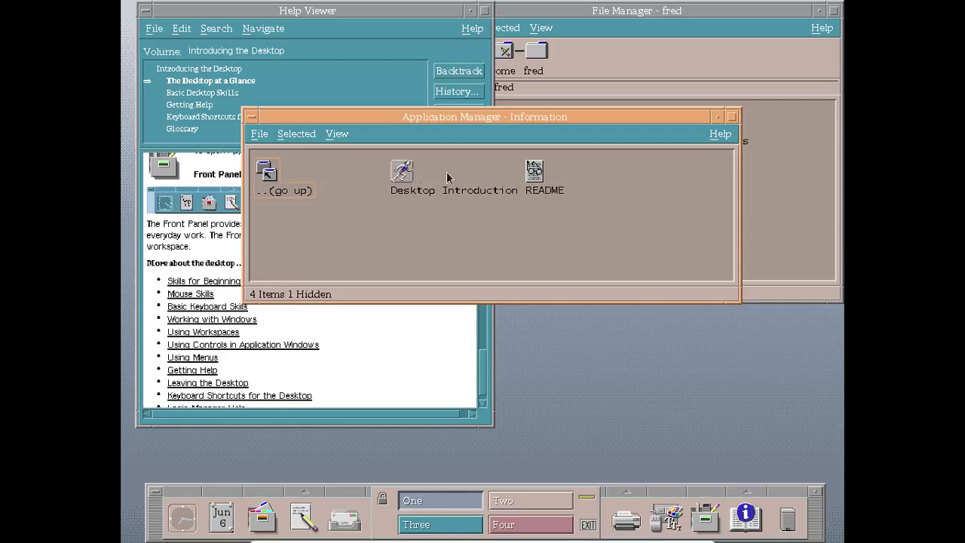
{"action": "left_click", "coordinate": [543, 173]}
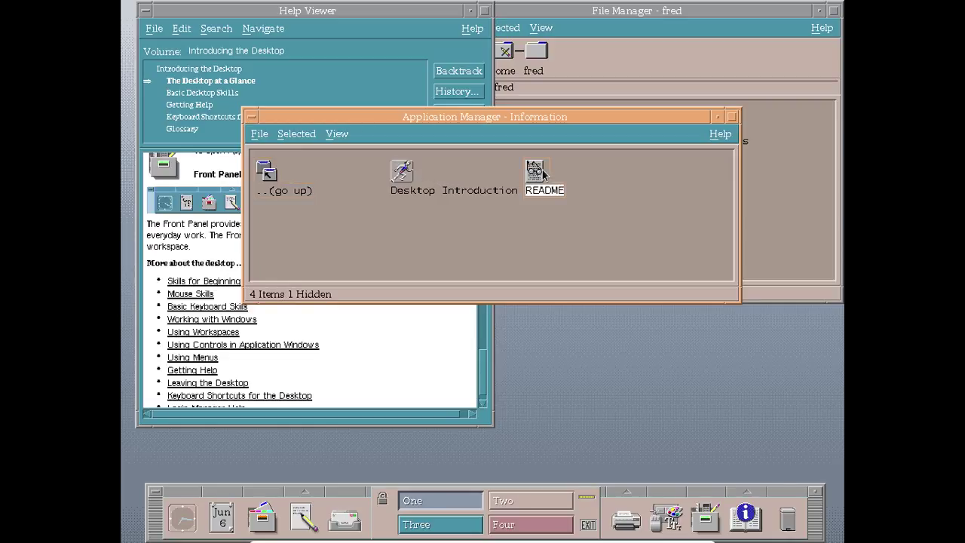
{"action": "double_click", "coordinate": [541, 172]}
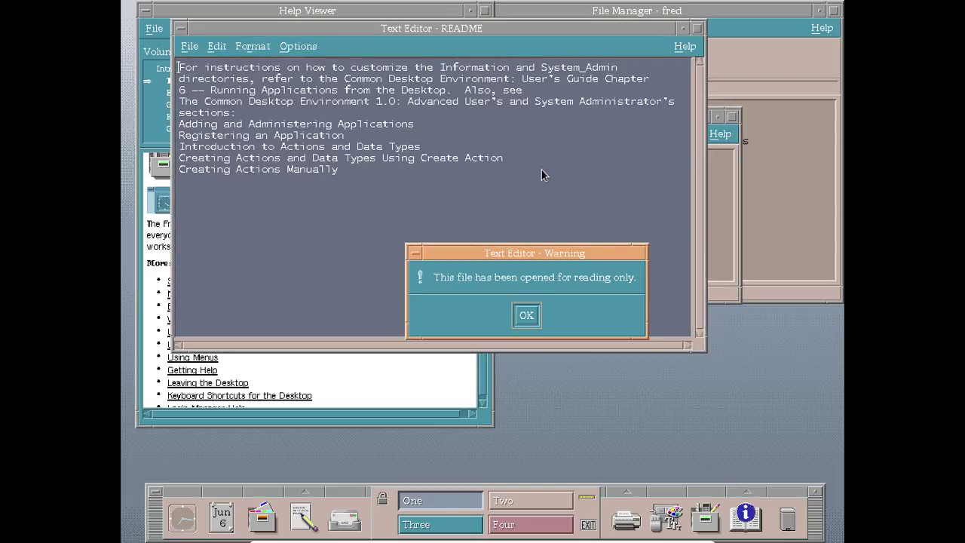
{"action": "left_click", "coordinate": [525, 316]}
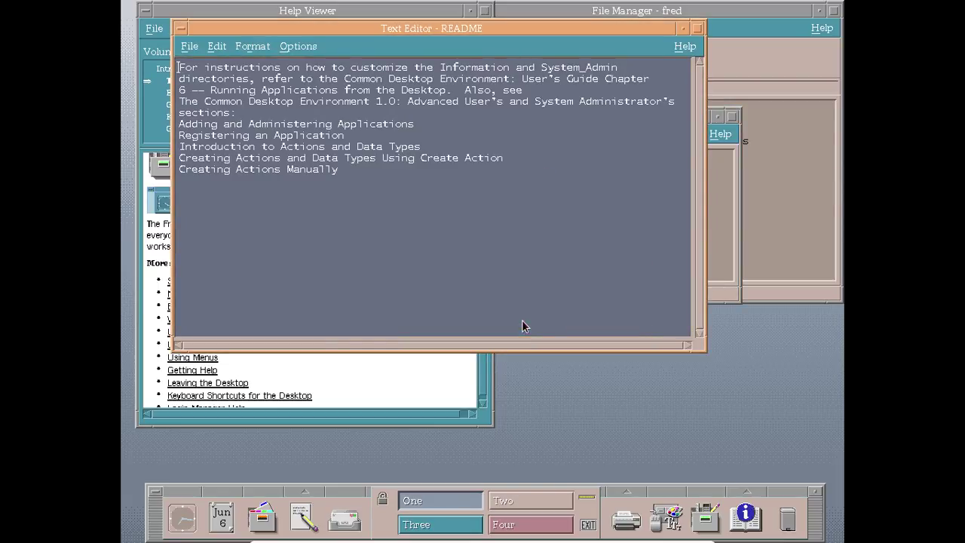
{"action": "double_click", "coordinate": [181, 29]}
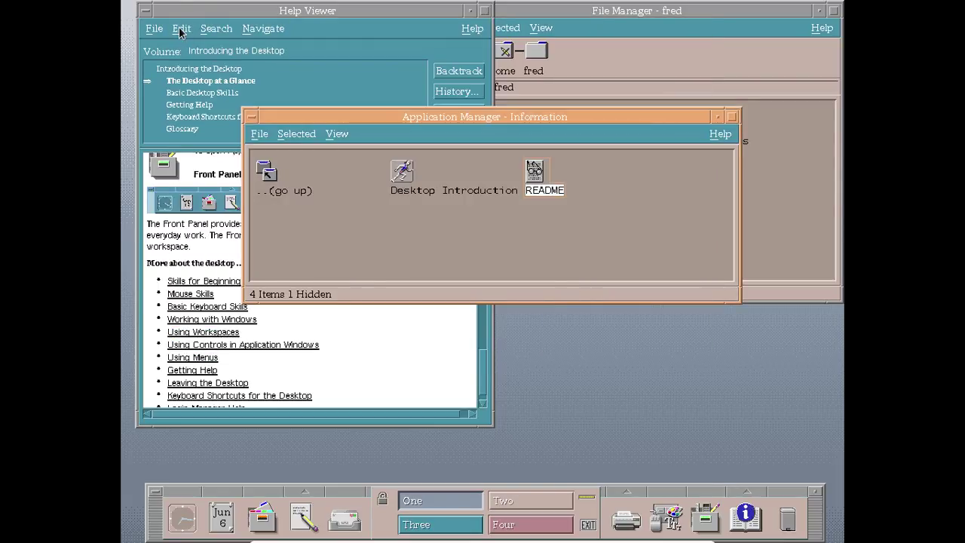
Go back up to the Application Manager's top level and look into the System_Admin group.
{"action": "left_click", "coordinate": [273, 172]}
{"action": "double_click", "coordinate": [273, 172]}
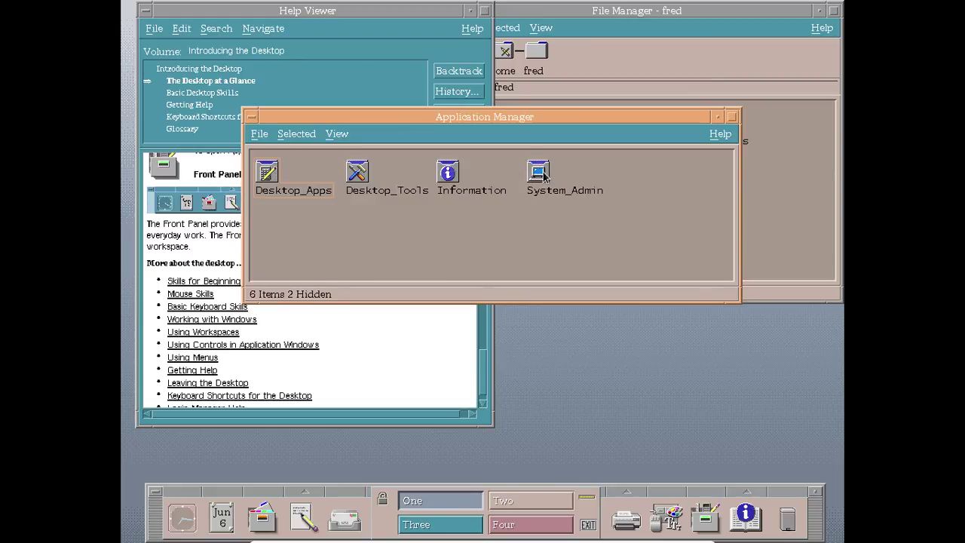
{"action": "double_click", "coordinate": [541, 172]}
Close the Application Manager and Help Viewer windows, leaving the File Manager open.
{"action": "double_click", "coordinate": [251, 116]}
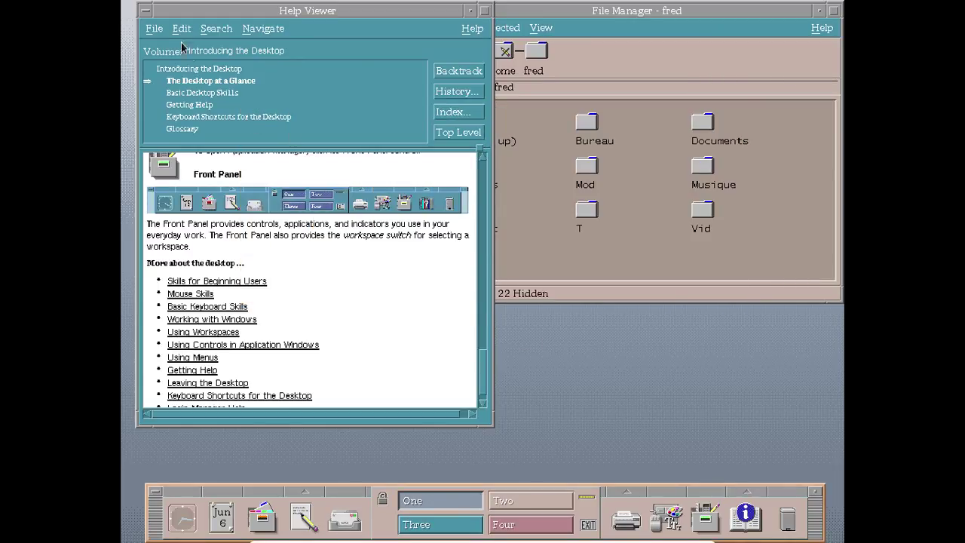
{"action": "double_click", "coordinate": [145, 17]}
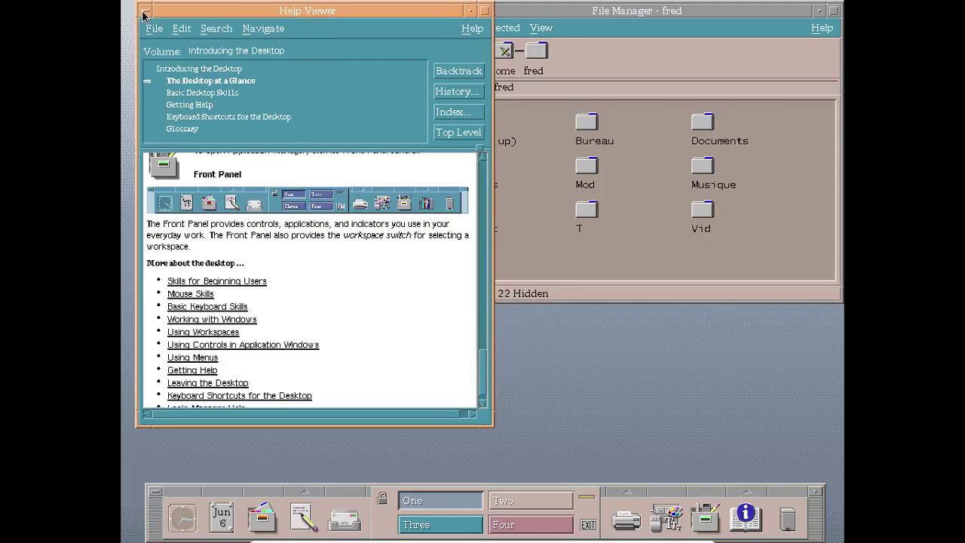
{"action": "left_click", "coordinate": [145, 14]}
{"action": "left_click", "coordinate": [181, 167]}
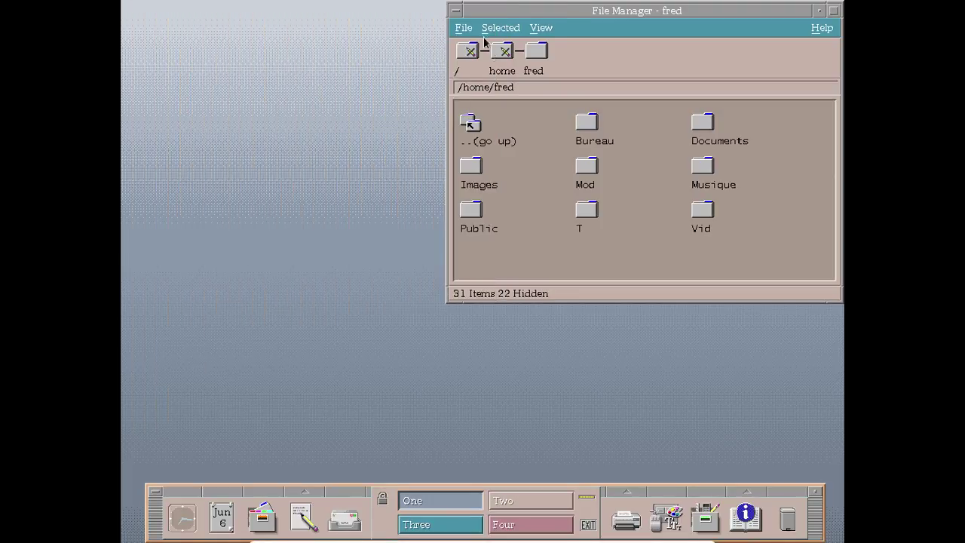
Move the File Manager window to the middle of the desktop and enlarge it from its lower corner.
{"action": "left_click_drag", "start_coordinate": [549, 15], "coordinate": [378, 31]}
{"action": "left_click_drag", "start_coordinate": [667, 320], "coordinate": [751, 349]}
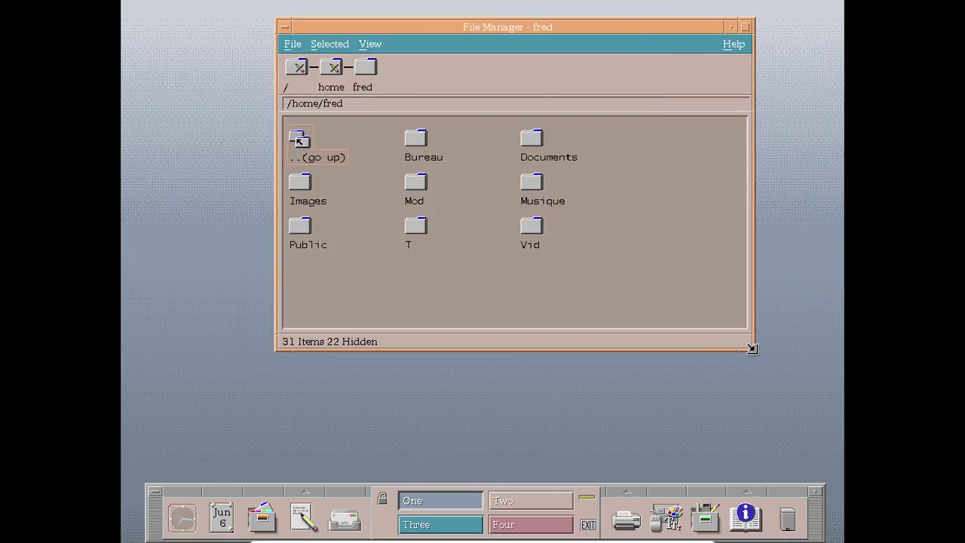
View the File Manager's version information, look through the help window's commands and close it.
{"action": "left_click", "coordinate": [735, 45]}
{"action": "left_click", "coordinate": [737, 161]}
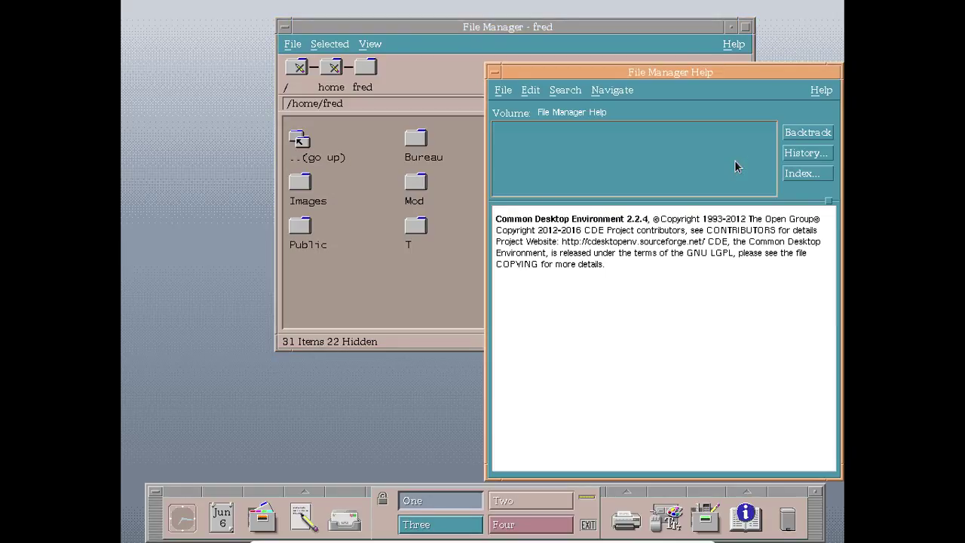
{"action": "left_click", "coordinate": [821, 91]}
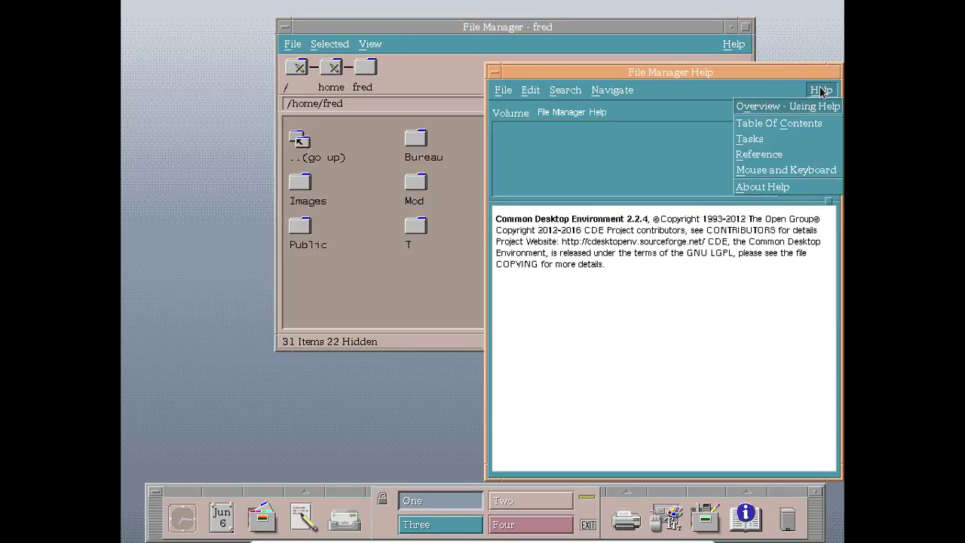
{"action": "left_click", "coordinate": [661, 93]}
{"action": "left_click", "coordinate": [633, 91]}
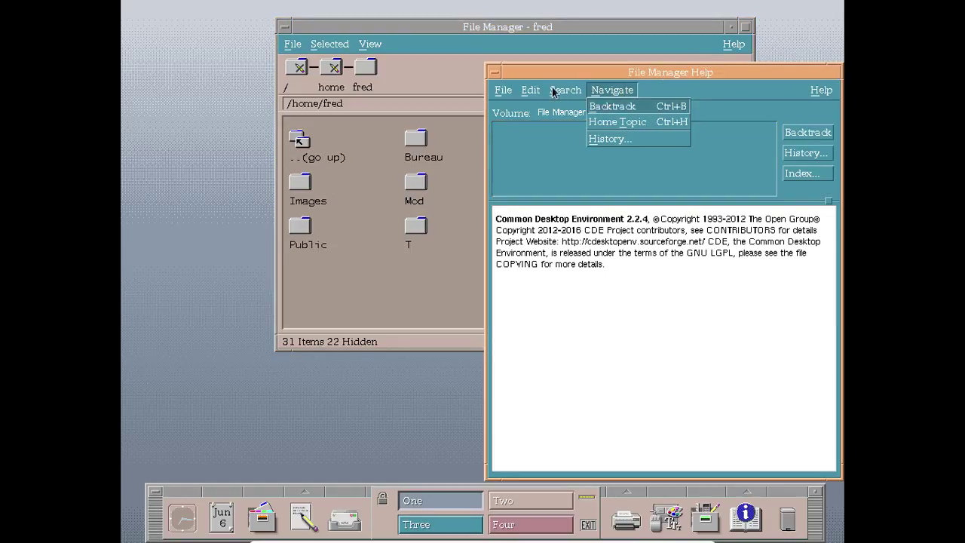
{"action": "left_click", "coordinate": [509, 94]}
{"action": "left_click", "coordinate": [511, 122]}
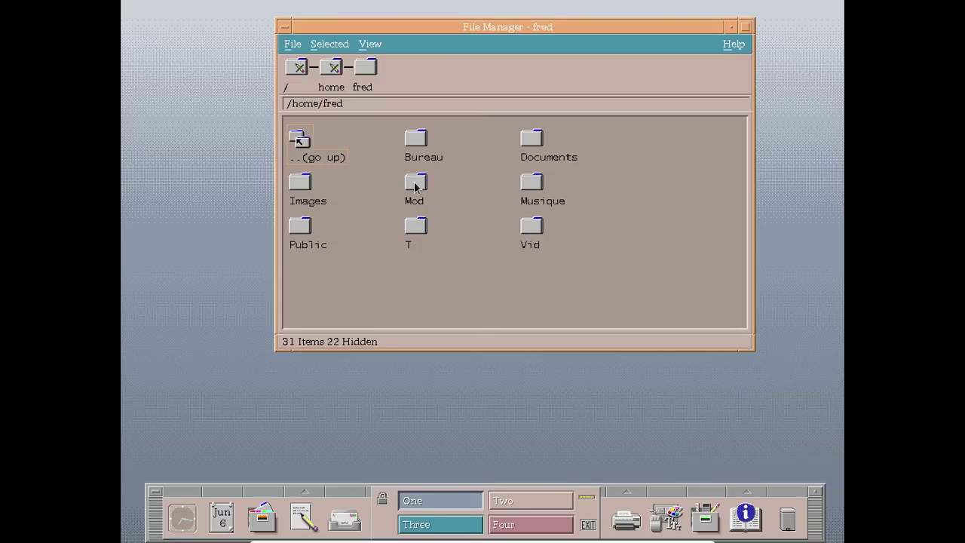
{"action": "left_click", "coordinate": [296, 142]}
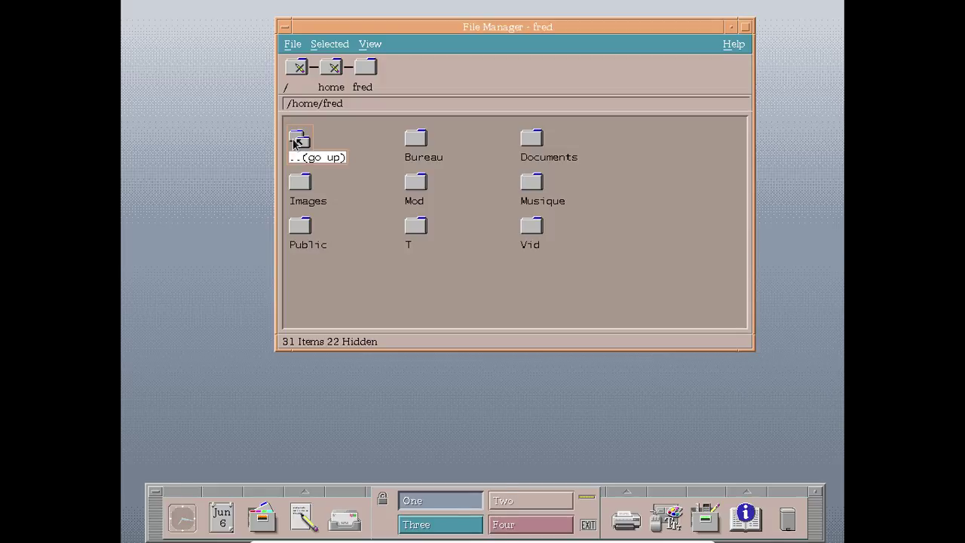
{"action": "left_click", "coordinate": [529, 226]}
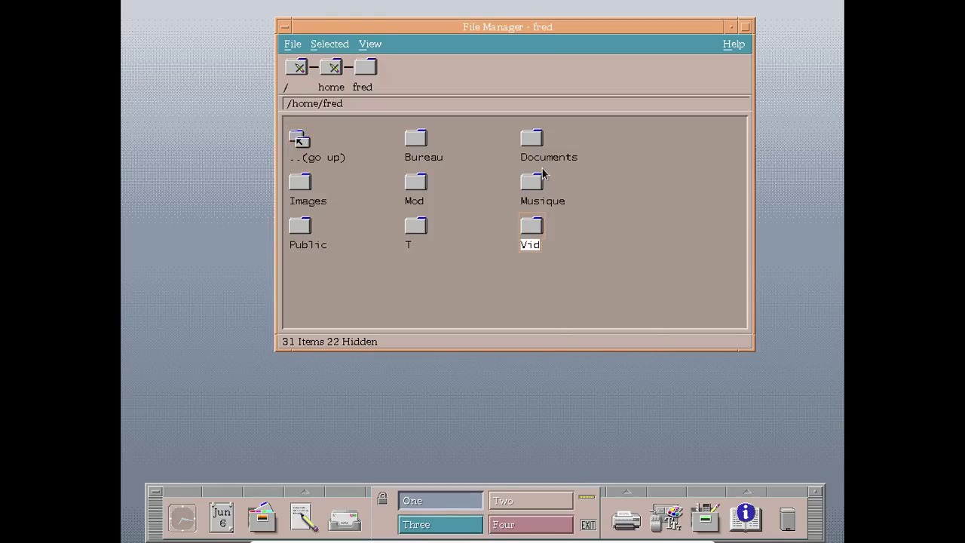
{"action": "left_click", "coordinate": [537, 191]}
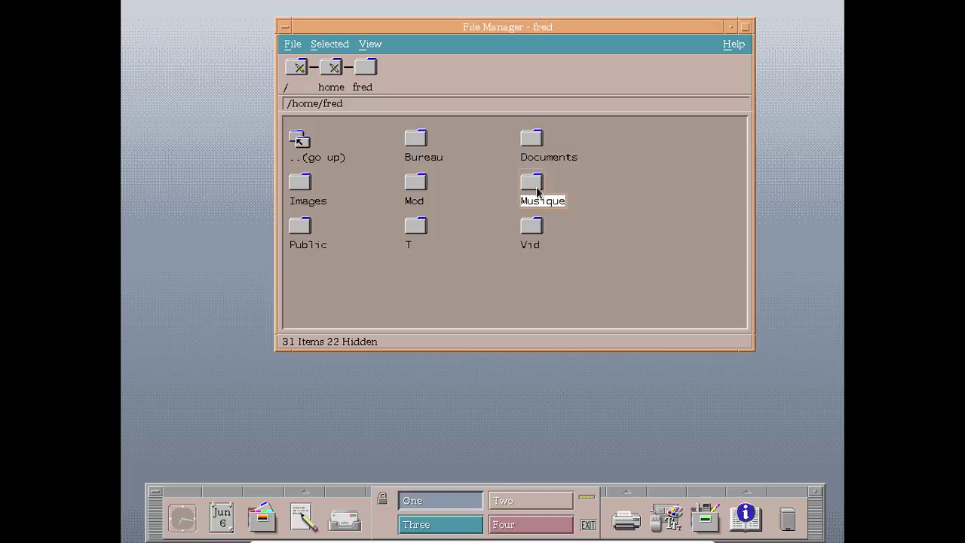
{"action": "right_click", "coordinate": [538, 192]}
{"action": "left_click", "coordinate": [608, 173]}
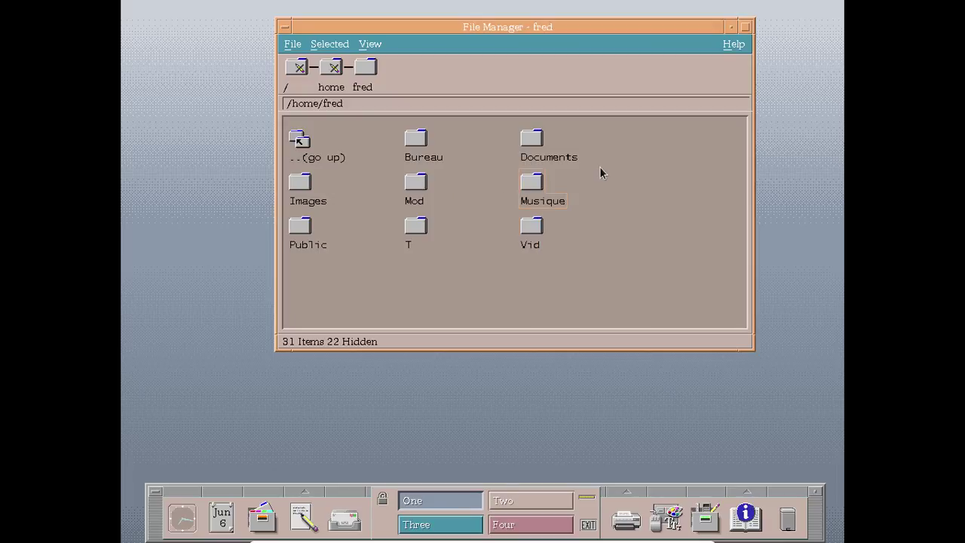
Copy the Musique folder within /home/fred under the name Musique_1 and dismiss the Folder Copy dialog.
{"action": "left_click", "coordinate": [537, 191]}
{"action": "left_click_drag", "start_coordinate": [537, 192], "coordinate": [622, 190]}
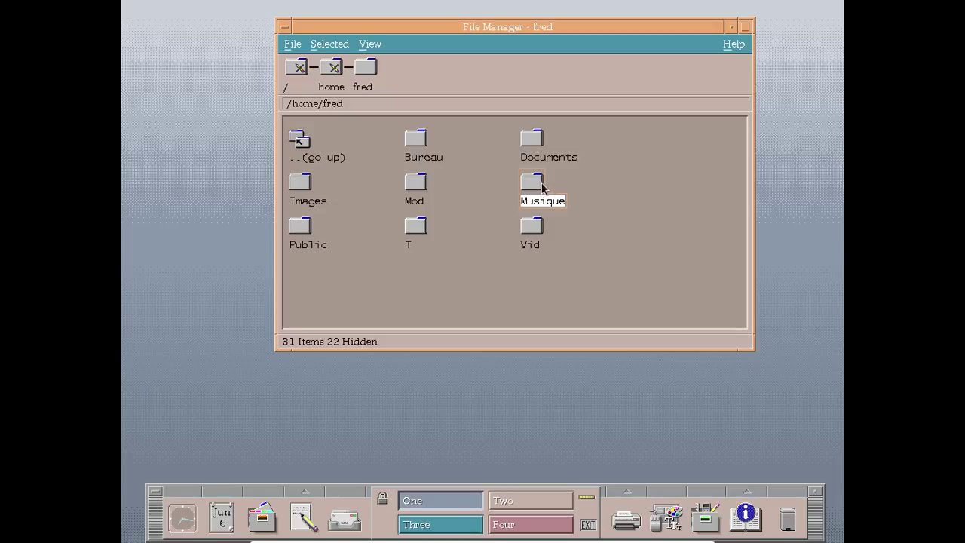
{"action": "left_click_drag", "start_coordinate": [541, 188], "coordinate": [600, 179]}
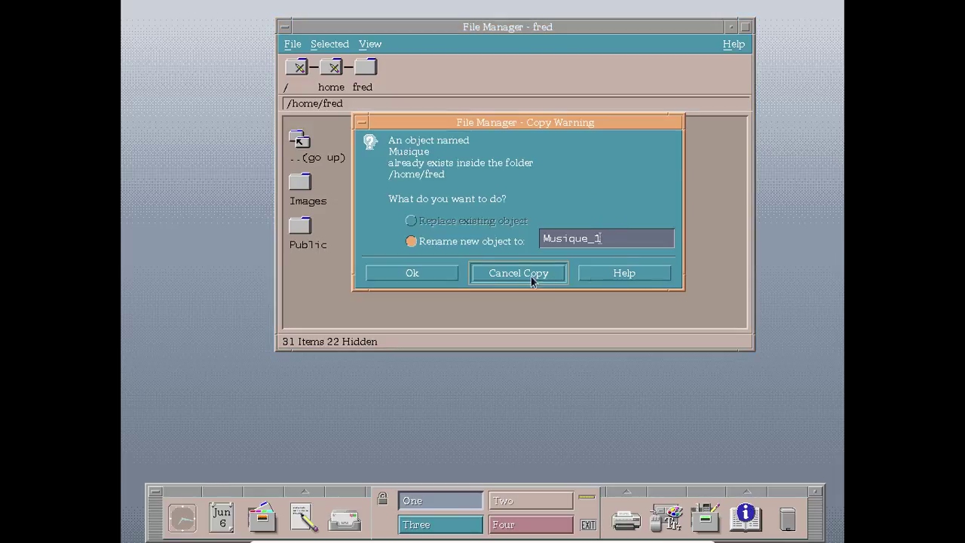
{"action": "left_click", "coordinate": [443, 276]}
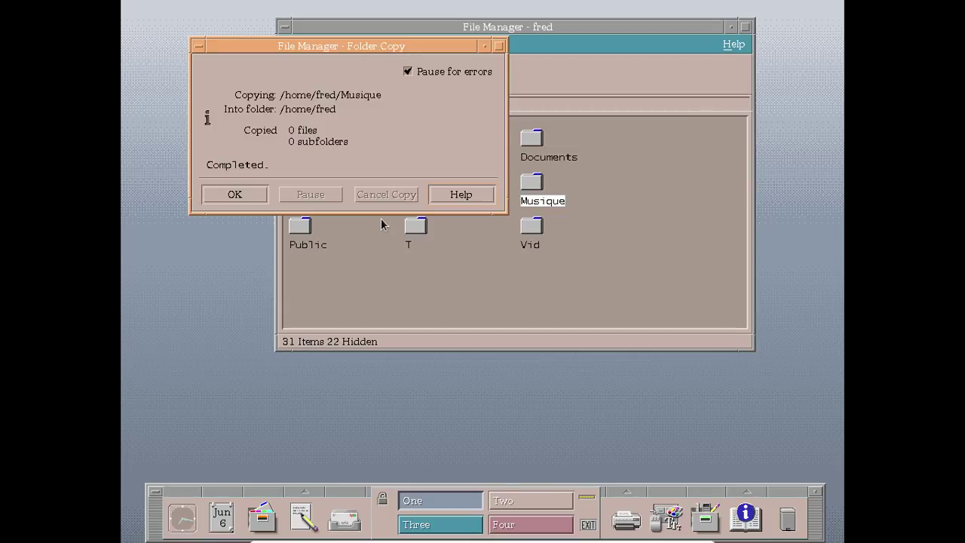
{"action": "left_click", "coordinate": [249, 197]}
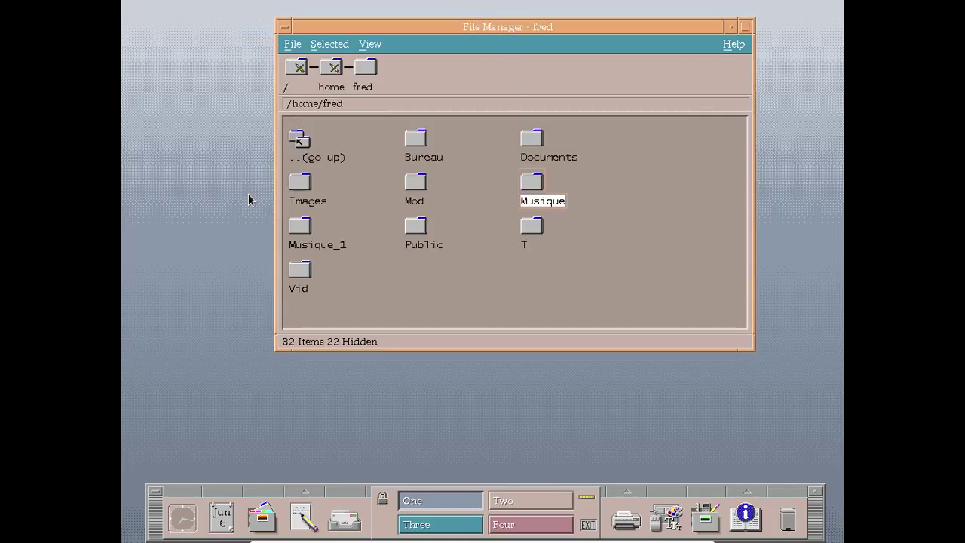
Move the Musique_1 folder to the trash, view the Trash Can's contents and close its window.
{"action": "left_click", "coordinate": [609, 190]}
{"action": "left_click_drag", "start_coordinate": [296, 224], "coordinate": [786, 517]}
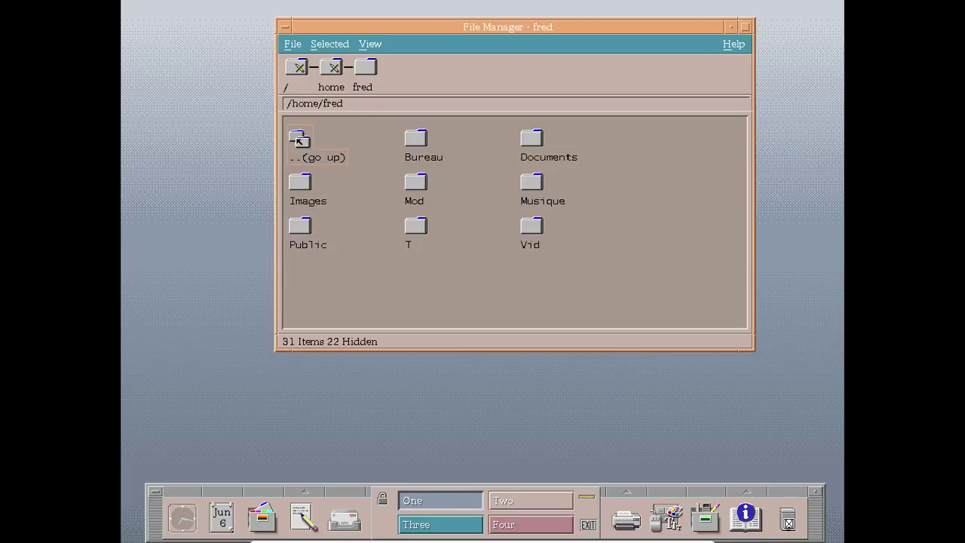
{"action": "mouse_move", "coordinate": [787, 518]}
{"action": "left_mouse_down"}
{"action": "mouse_move", "coordinate": [713, 500]}
{"action": "mouse_move", "coordinate": [586, 493]}
{"action": "mouse_move", "coordinate": [788, 528]}
{"action": "left_mouse_up"}
{"action": "left_click", "coordinate": [788, 528]}
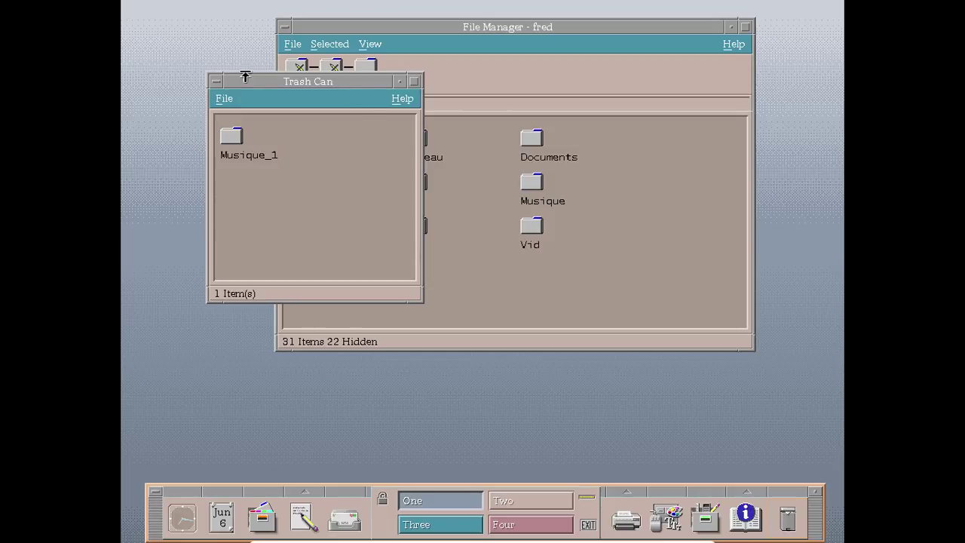
{"action": "left_click", "coordinate": [216, 82]}
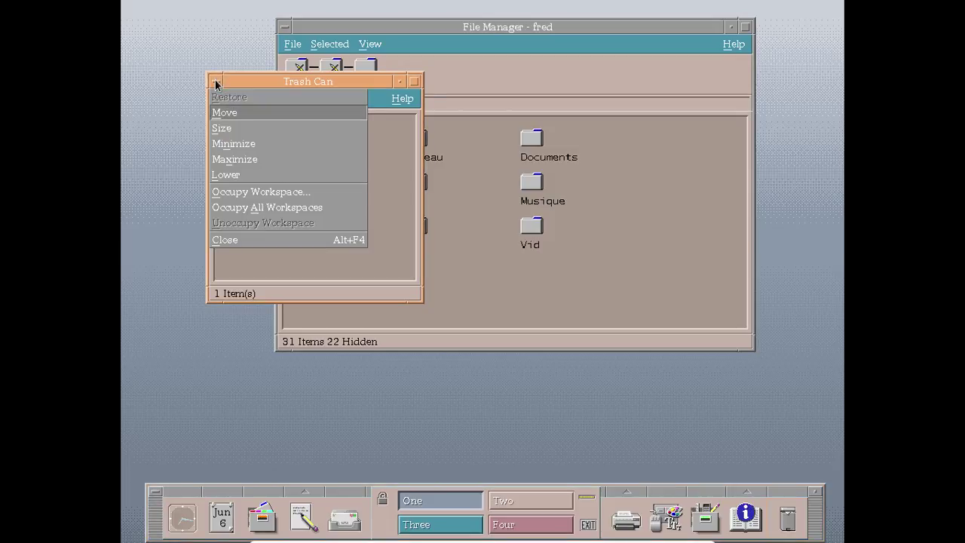
{"action": "left_click", "coordinate": [216, 81]}
Add a subpanel to the Front Panel's Trash control, look at the Trash Can's file commands and close its window.
{"action": "right_click", "coordinate": [791, 522]}
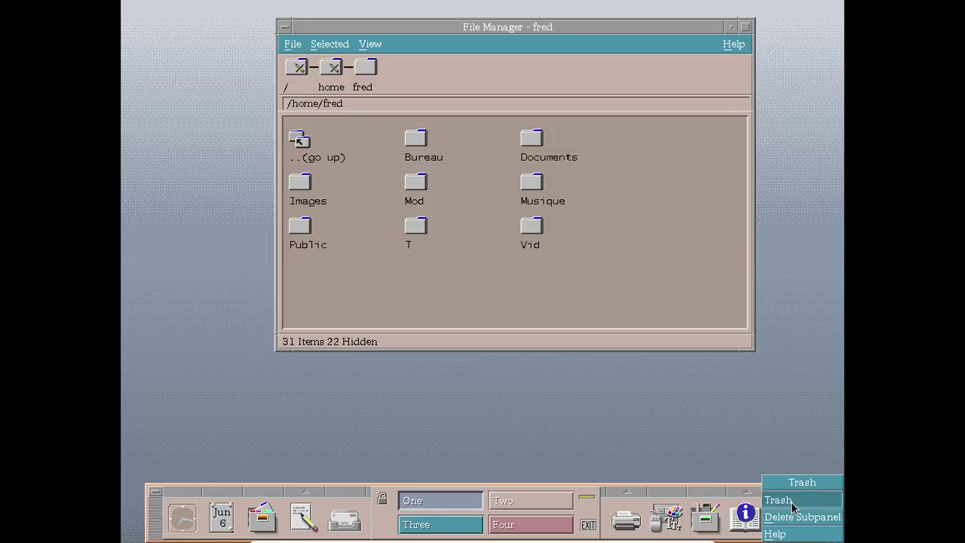
{"action": "left_click", "coordinate": [780, 500]}
{"action": "left_click", "coordinate": [224, 99]}
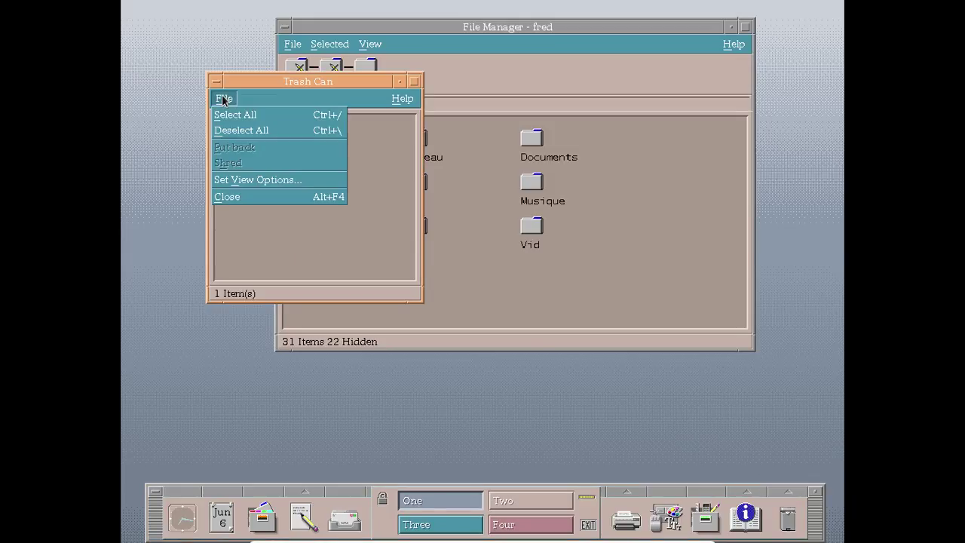
{"action": "left_click", "coordinate": [258, 196]}
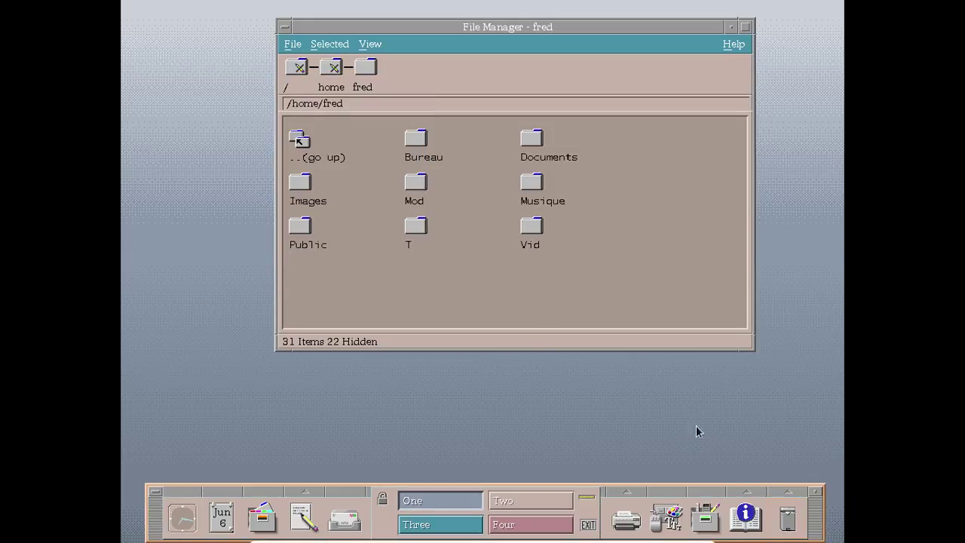
Permanently shred Musique_1 from the Trash Can opened through its subpanel, and close the Trash Can and File Manager windows.
{"action": "left_click", "coordinate": [789, 491]}
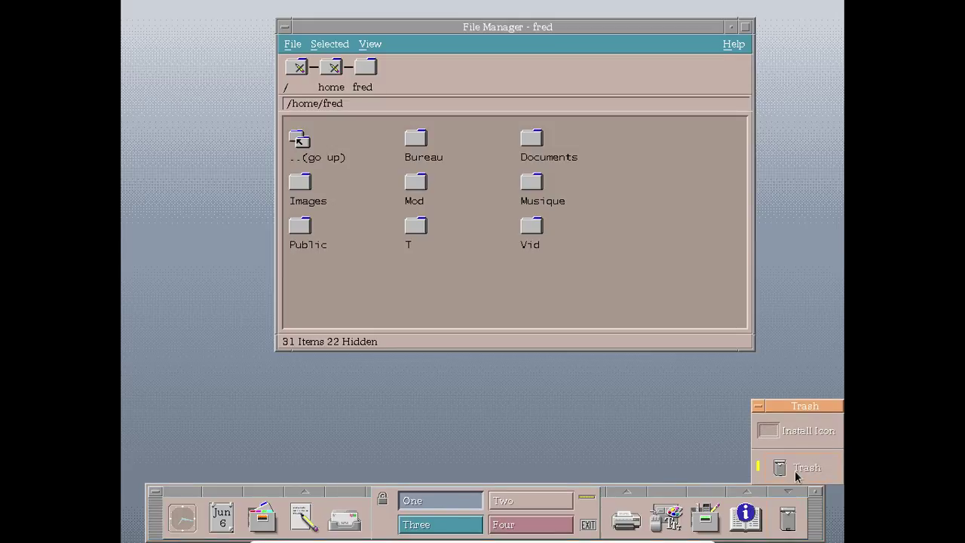
{"action": "left_click", "coordinate": [798, 469]}
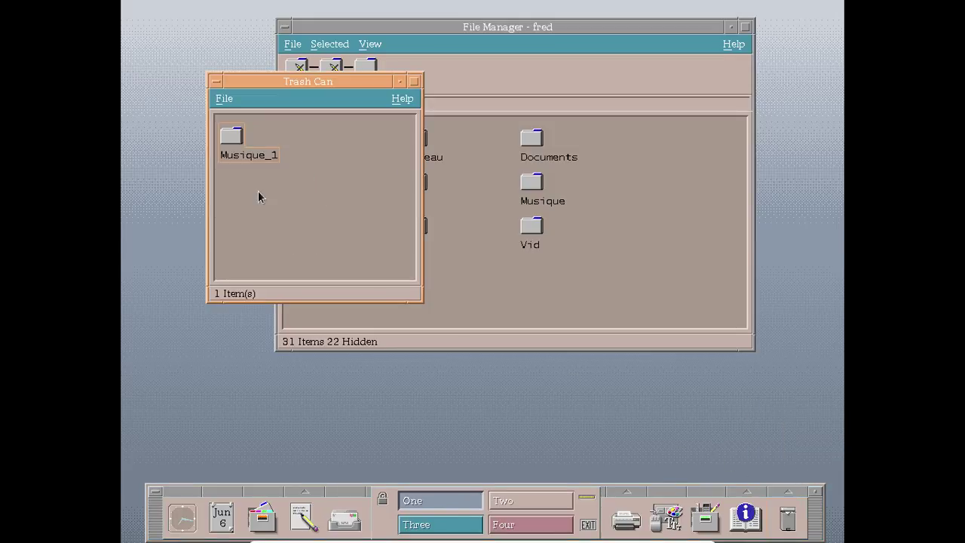
{"action": "right_click", "coordinate": [235, 156]}
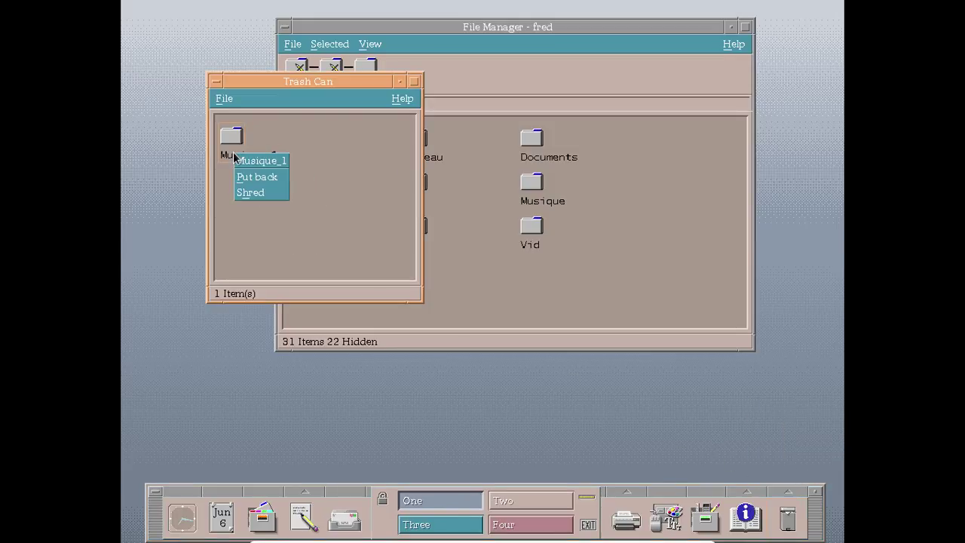
{"action": "left_click", "coordinate": [250, 192]}
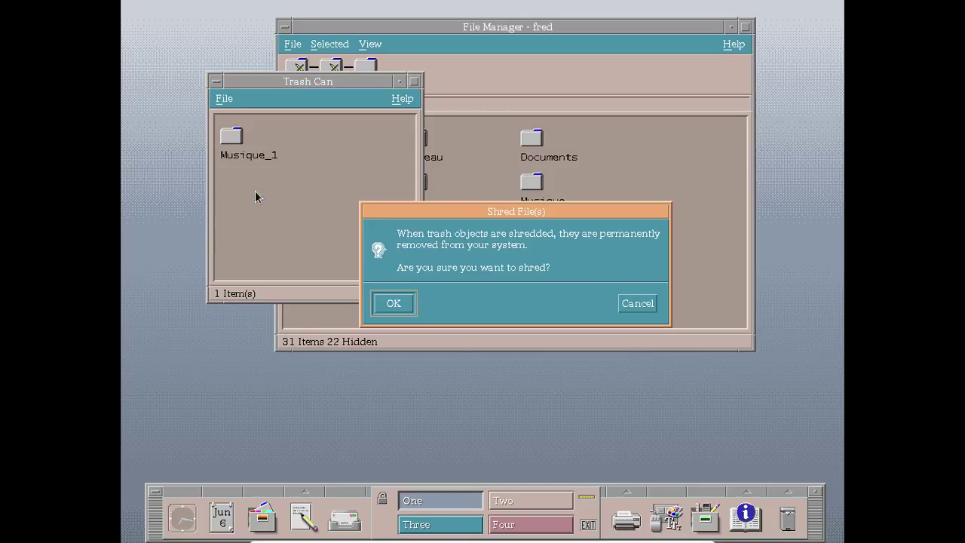
{"action": "left_click", "coordinate": [392, 303]}
{"action": "left_click", "coordinate": [217, 82]}
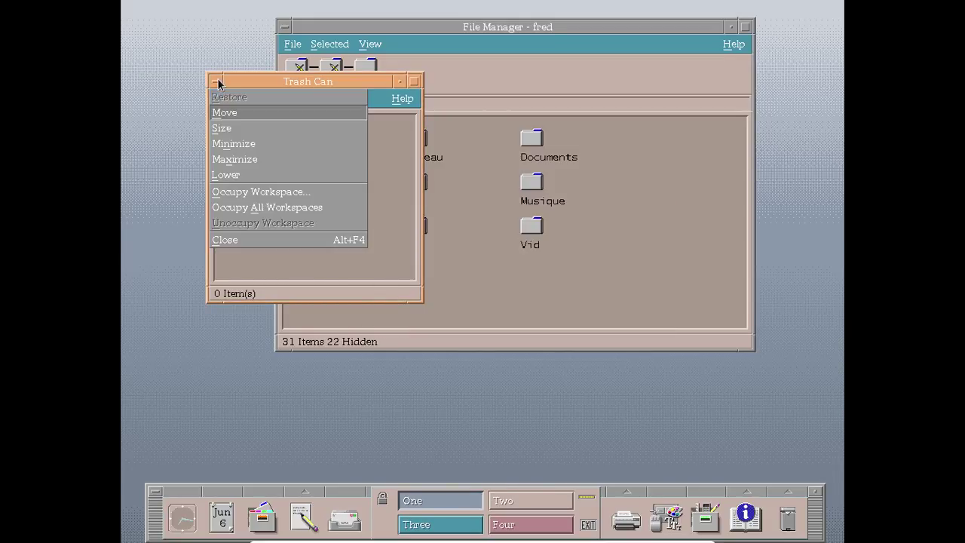
{"action": "left_click", "coordinate": [252, 241]}
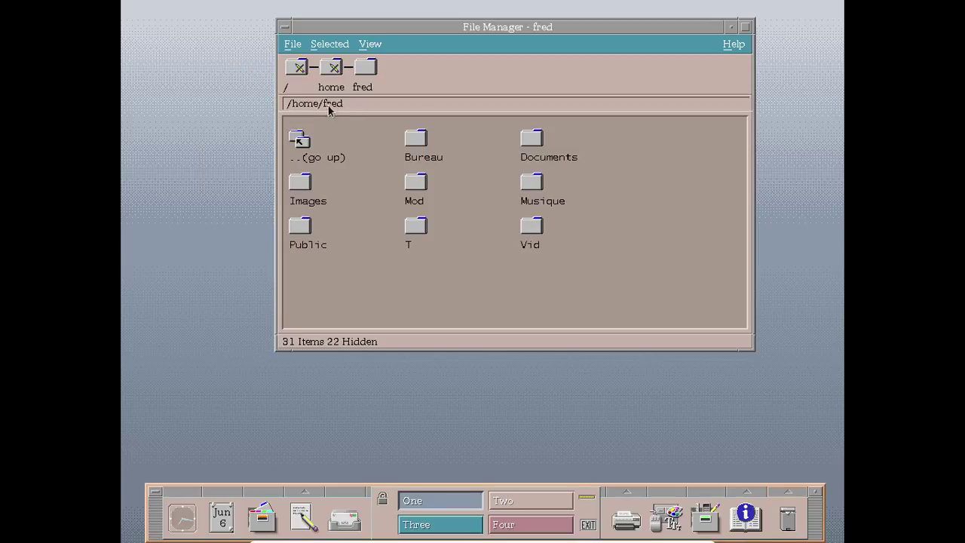
{"action": "double_click", "coordinate": [287, 28]}
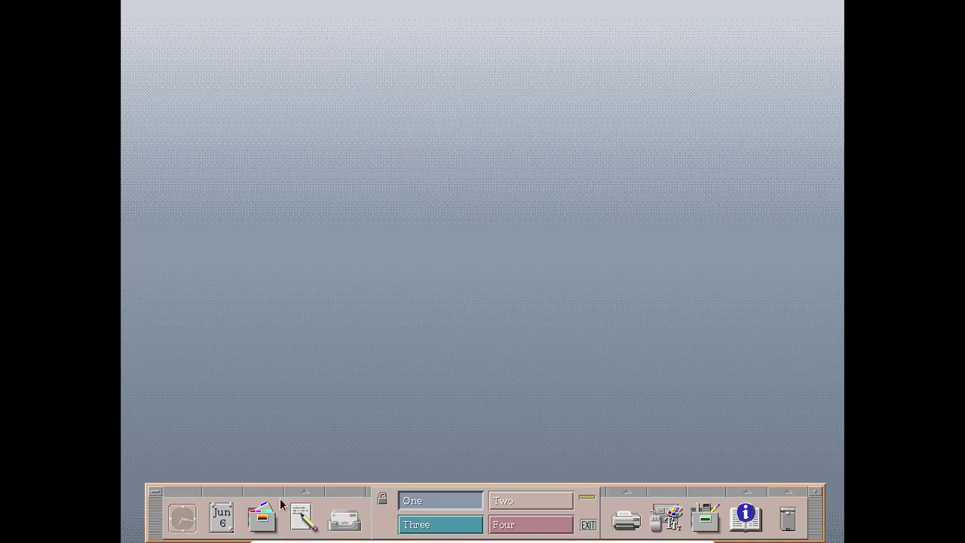
Add a subpanel to the Front Panel's Calendar control, view its entries and collapse it.
{"action": "right_click", "coordinate": [221, 514]}
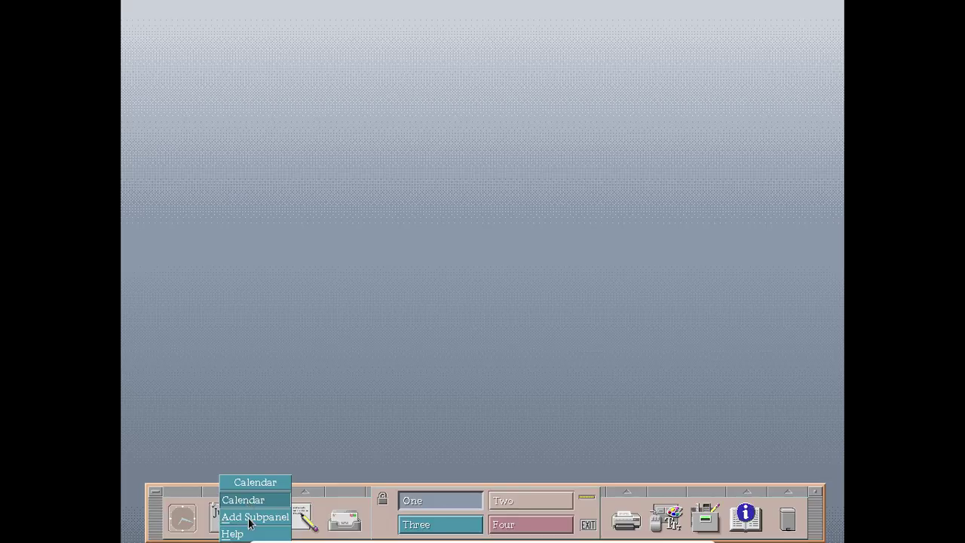
{"action": "left_click", "coordinate": [250, 518]}
{"action": "left_click", "coordinate": [226, 492]}
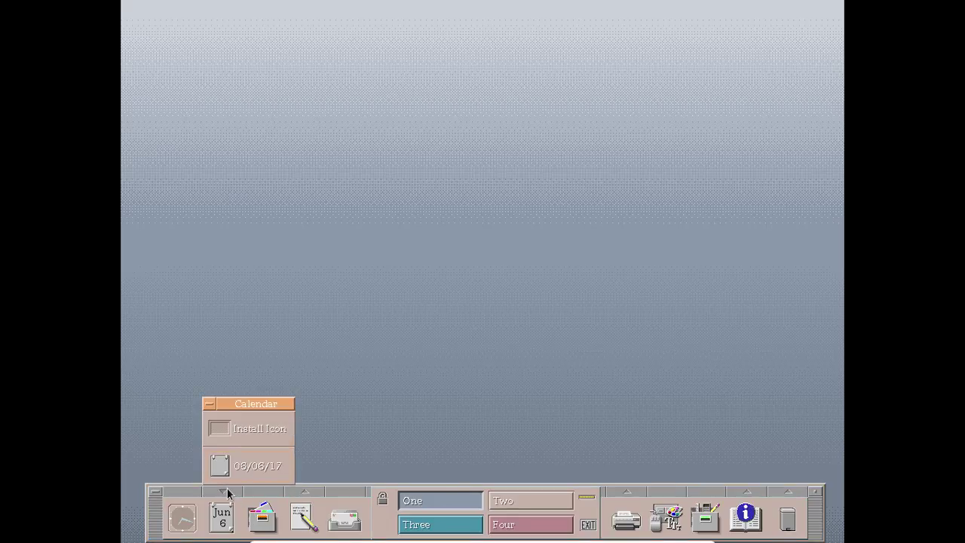
{"action": "left_click", "coordinate": [226, 491]}
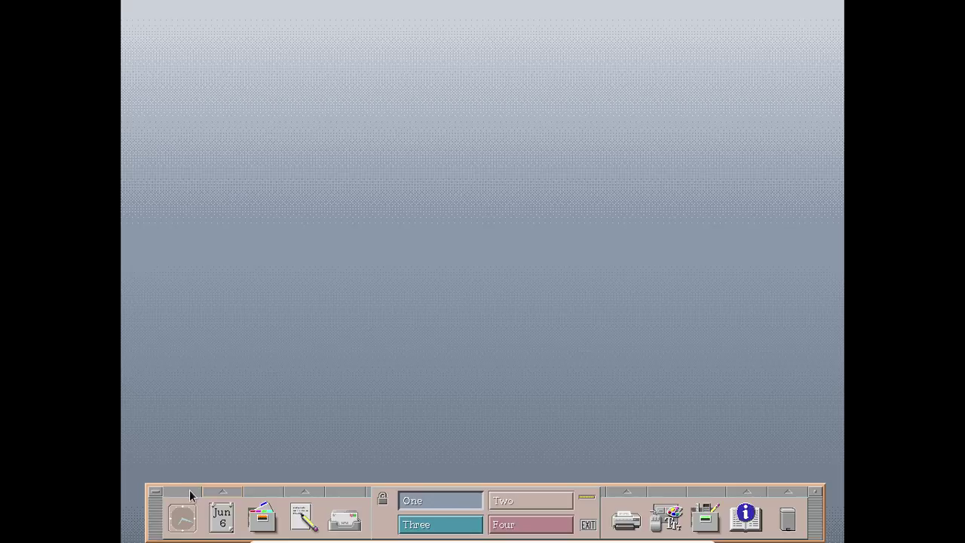
Add a subpanel to the Front Panel's Clock control, look at the commands of its Clock entry and close it.
{"action": "right_click", "coordinate": [189, 526]}
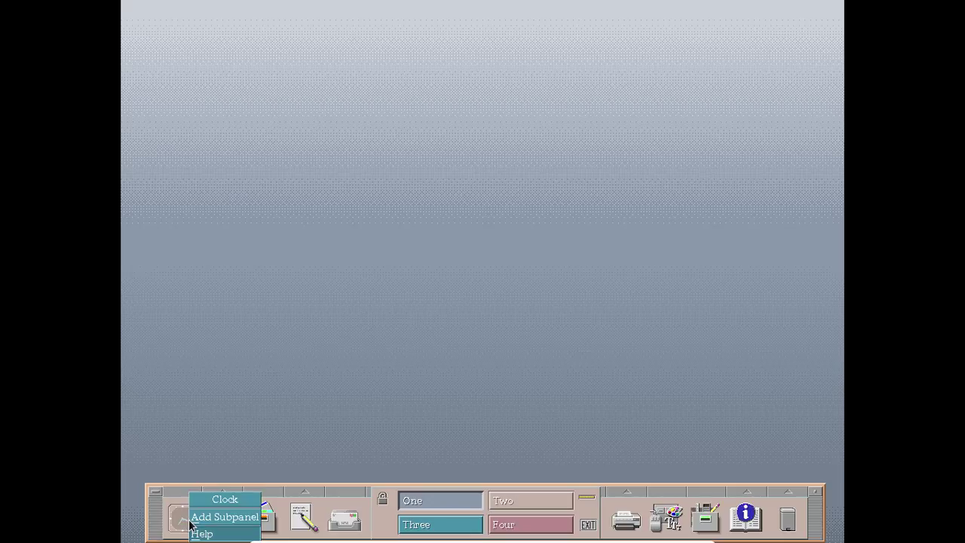
{"action": "left_click", "coordinate": [205, 517]}
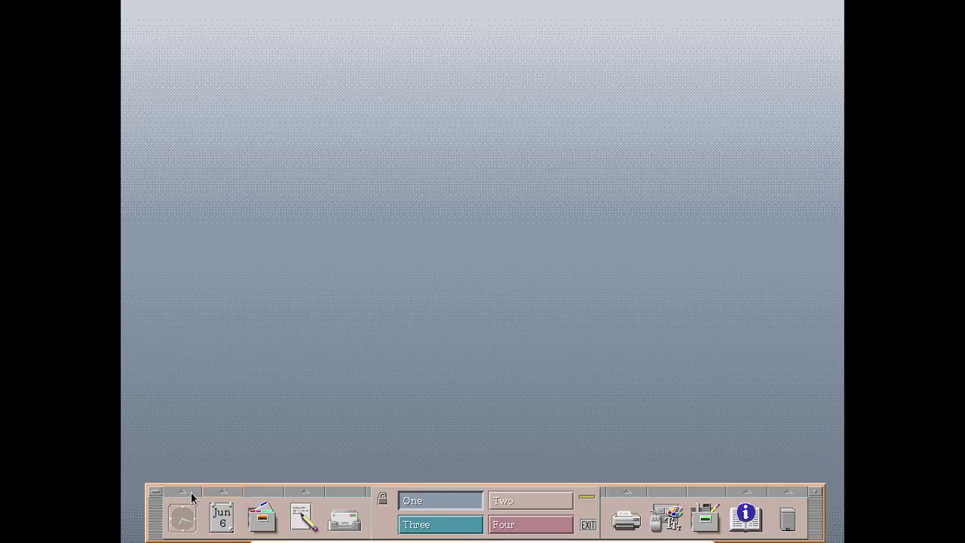
{"action": "left_click", "coordinate": [185, 492]}
{"action": "right_click", "coordinate": [201, 470]}
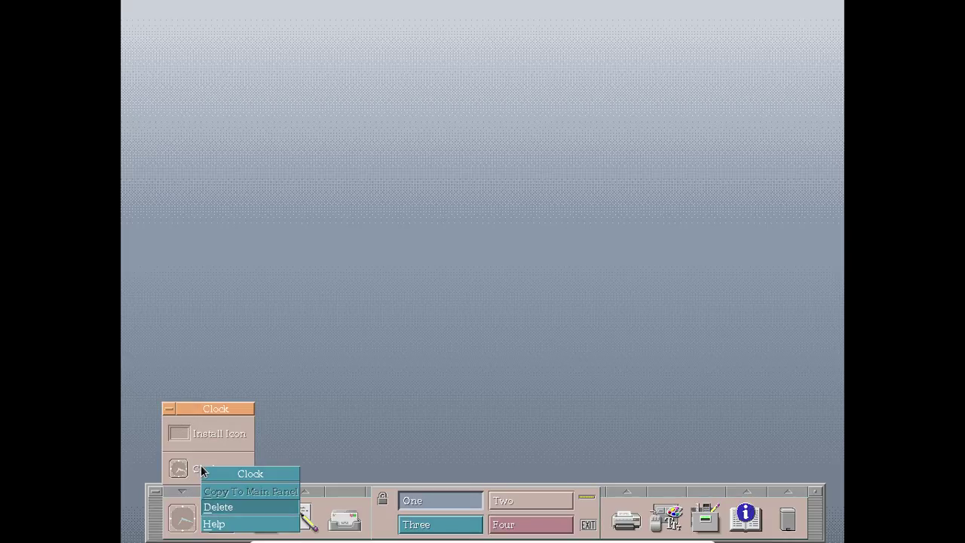
{"action": "left_click", "coordinate": [345, 424]}
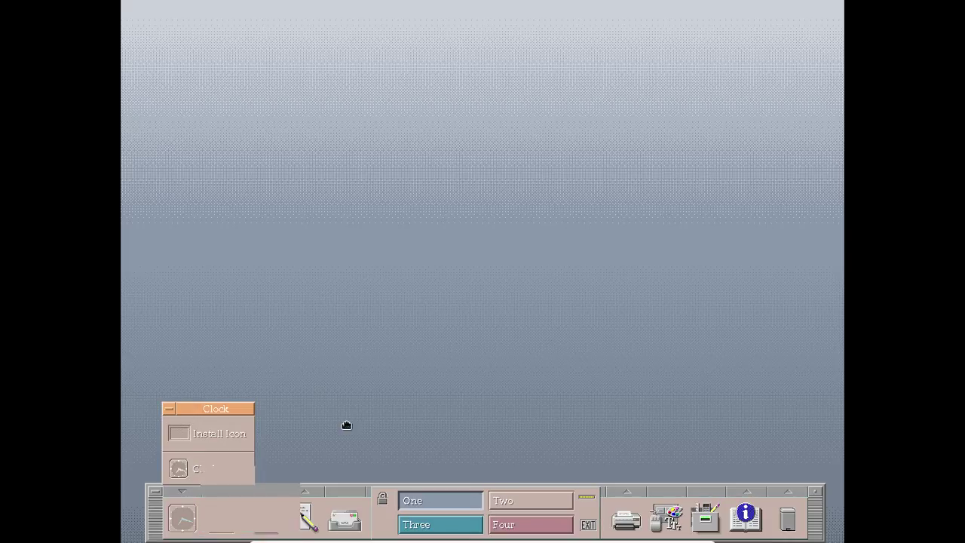
{"action": "left_click", "coordinate": [706, 497]}
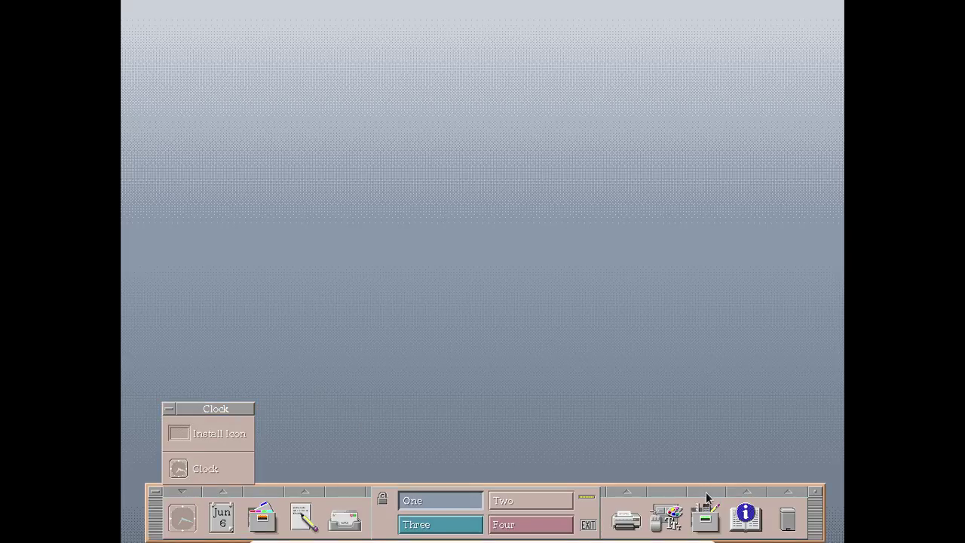
{"action": "left_click", "coordinate": [169, 410]}
{"action": "left_click", "coordinate": [156, 492]}
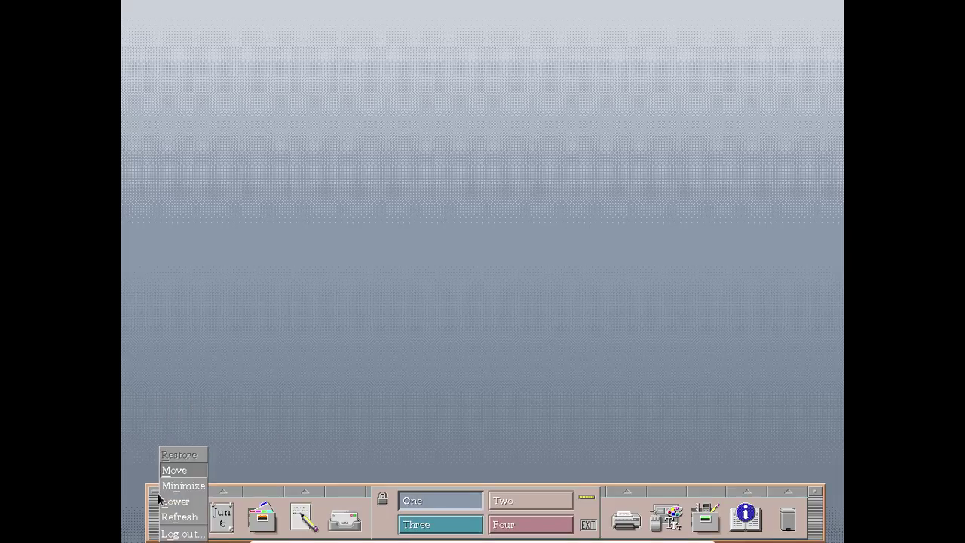
{"action": "left_click", "coordinate": [298, 431]}
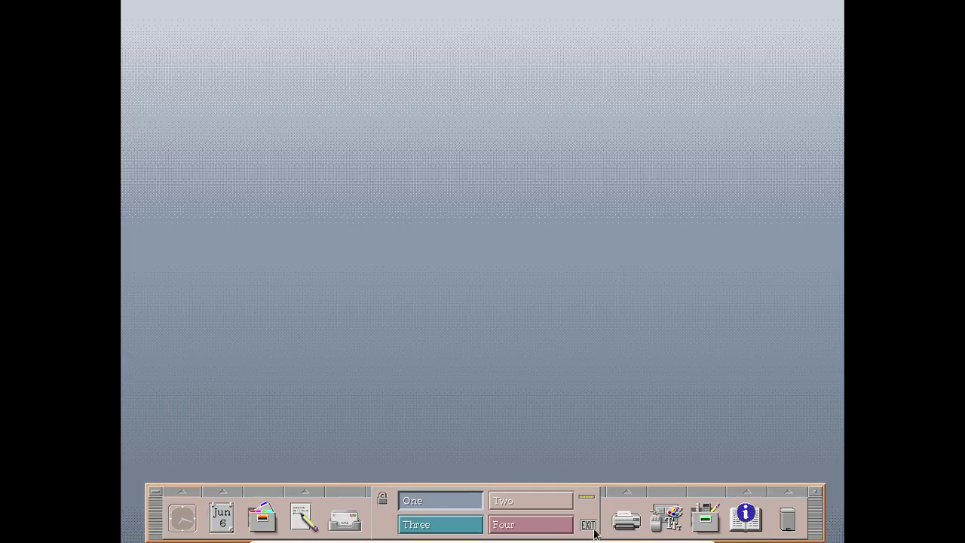
Log out of the desktop session and log back in by entering the account password.
{"action": "left_click", "coordinate": [592, 530]}
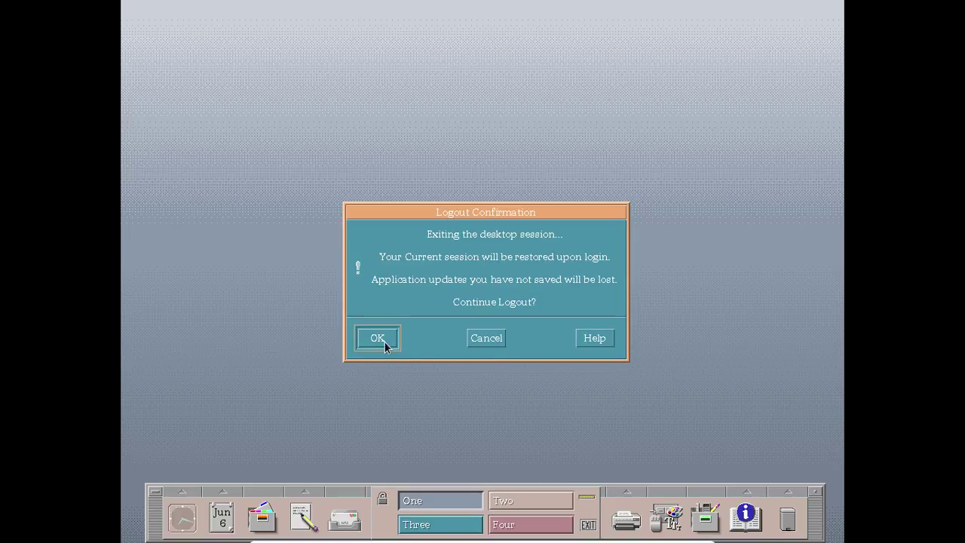
{"action": "left_click", "coordinate": [384, 342]}
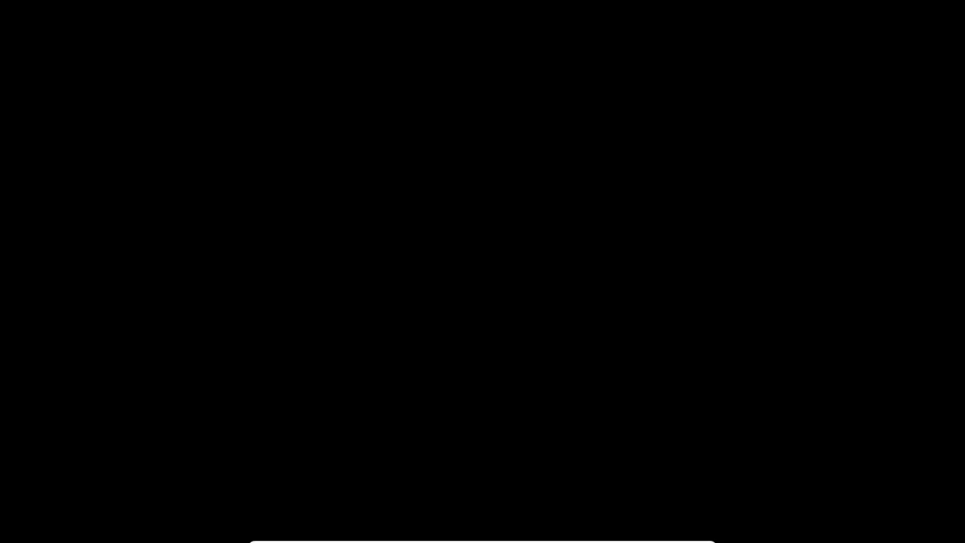
{"action": "type", "text": "*******"}
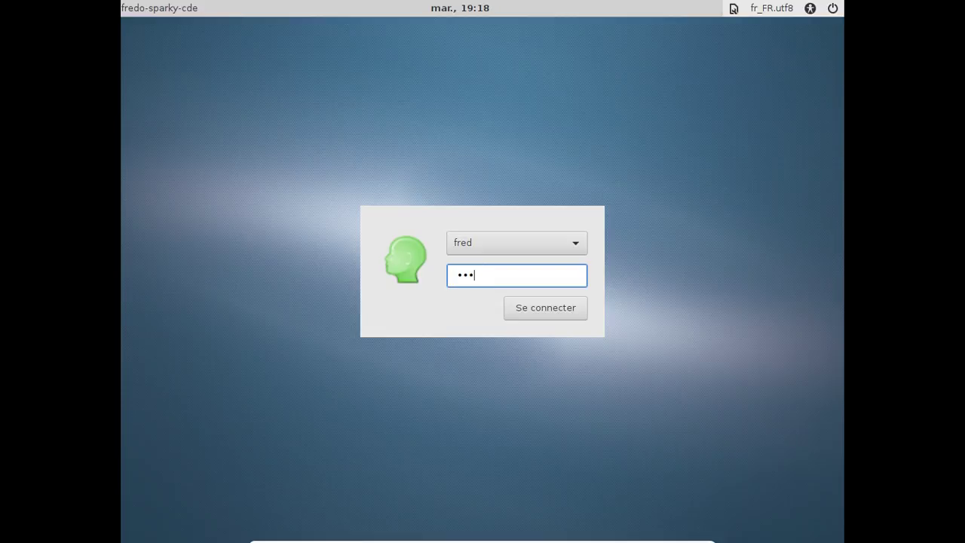
{"action": "key", "text": "Return"}
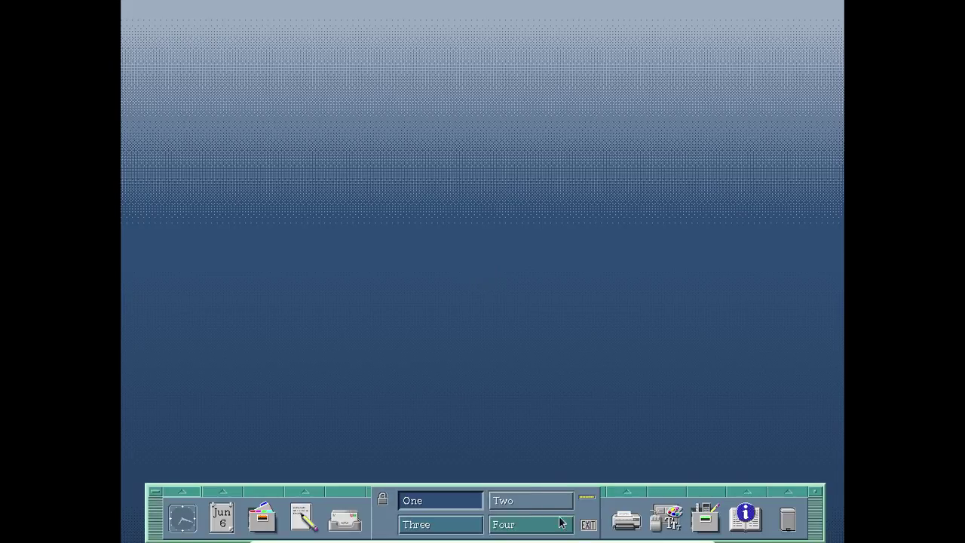
Try to launch the DtInfo information viewer from the Front Panel and dismiss its dialog.
{"action": "left_click", "coordinate": [746, 517]}
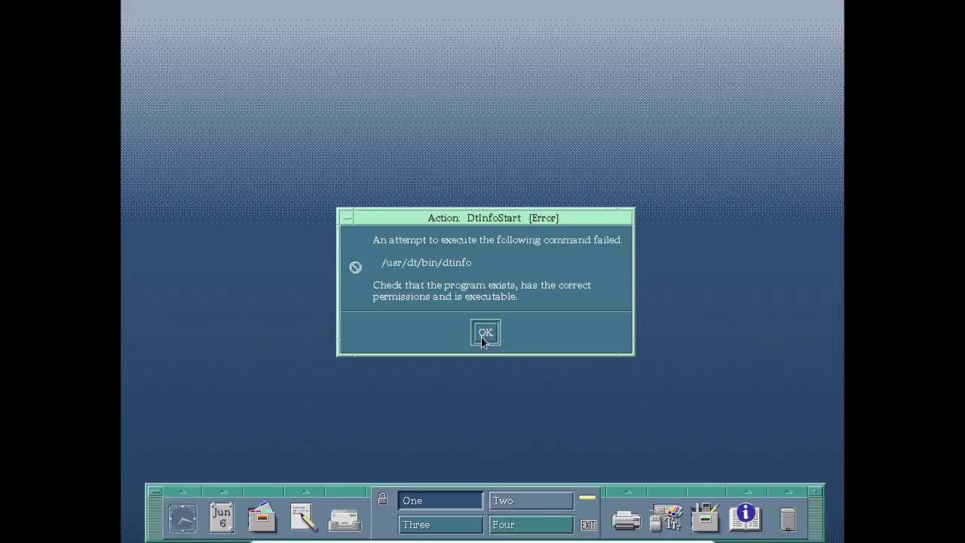
{"action": "left_click", "coordinate": [482, 337]}
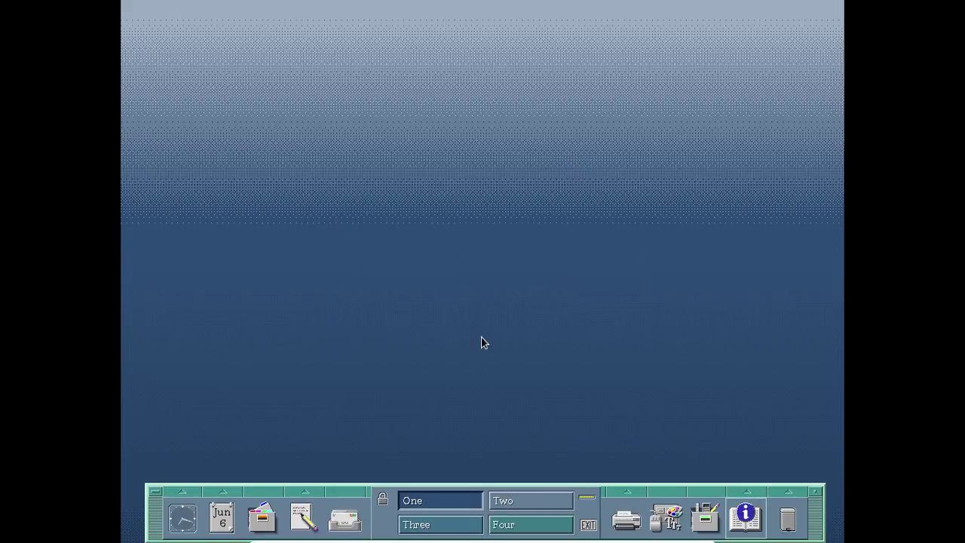
Log out of the desktop session and shut down the computer from the login screen.
{"action": "left_click", "coordinate": [588, 524]}
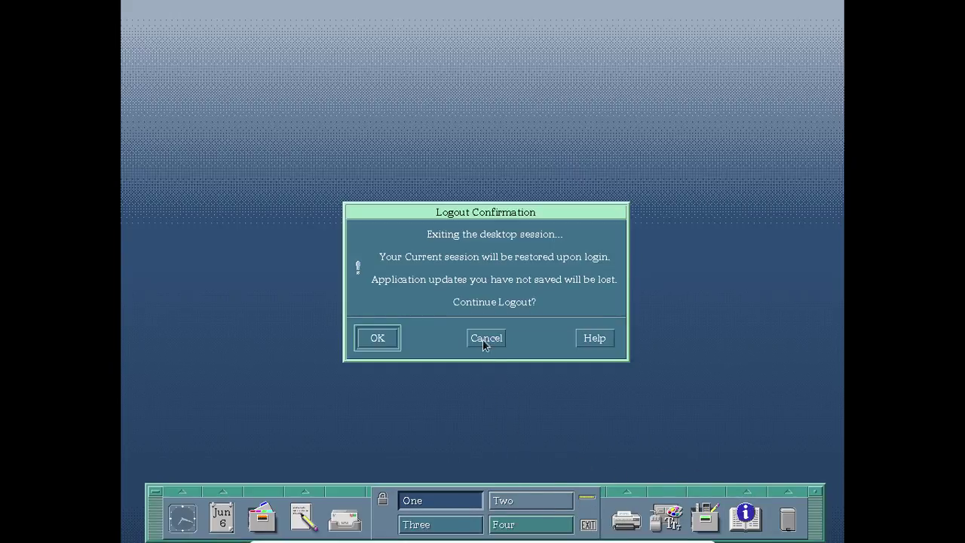
{"action": "left_click", "coordinate": [389, 338]}
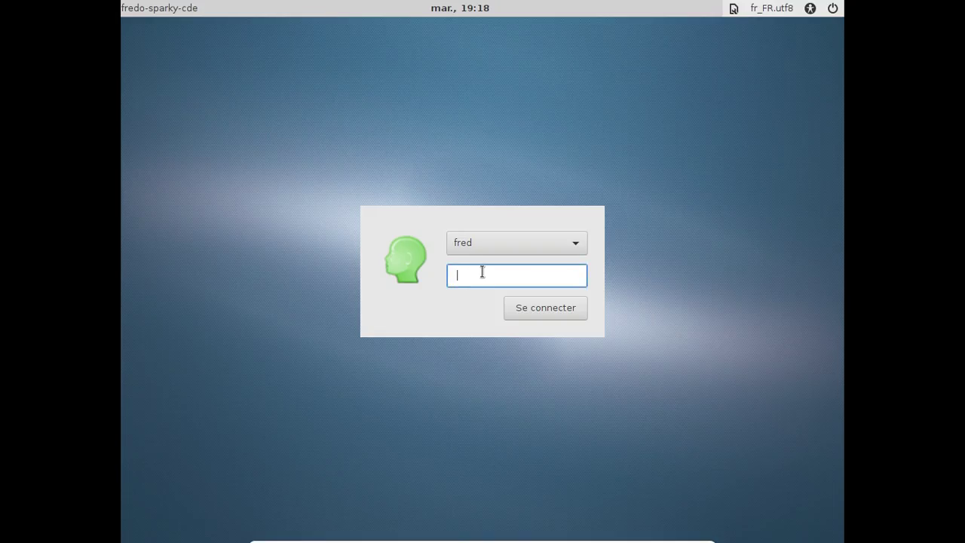
{"action": "left_click", "coordinate": [832, 8]}
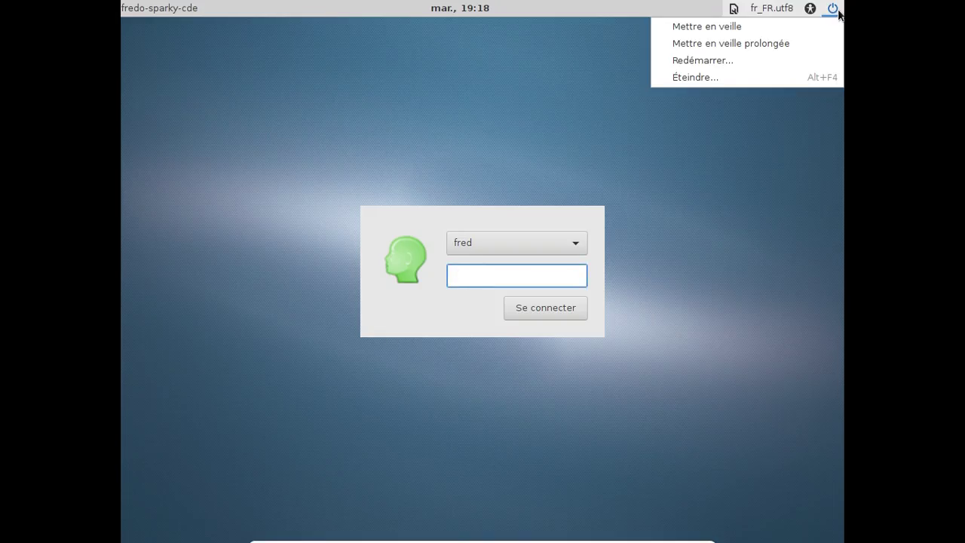
{"action": "left_click", "coordinate": [803, 79]}
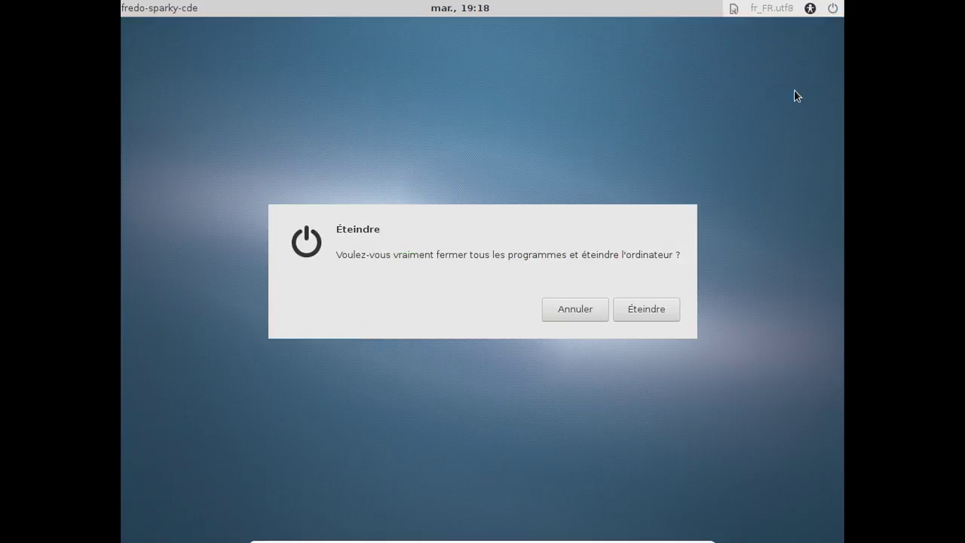
{"action": "left_click", "coordinate": [646, 311]}
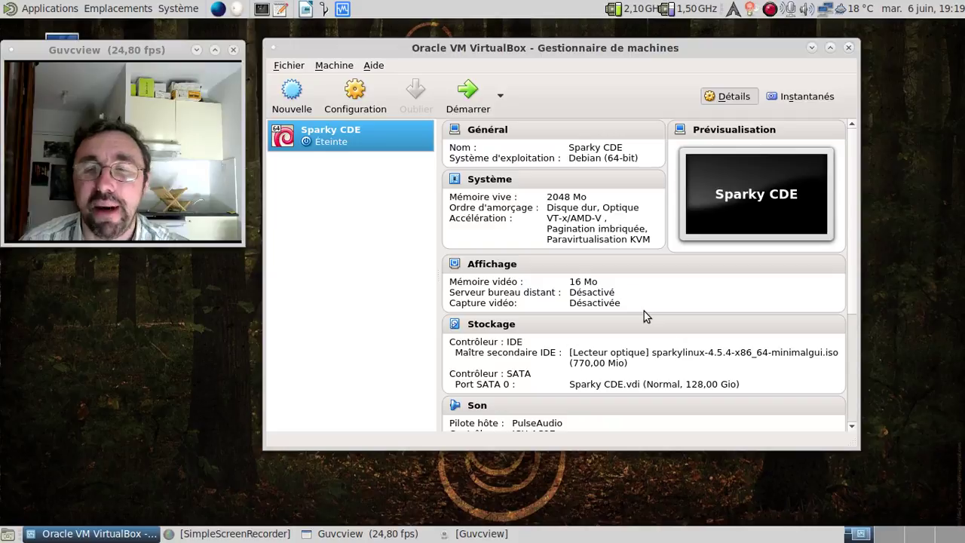
{"action": "right_click", "coordinate": [770, 9]}
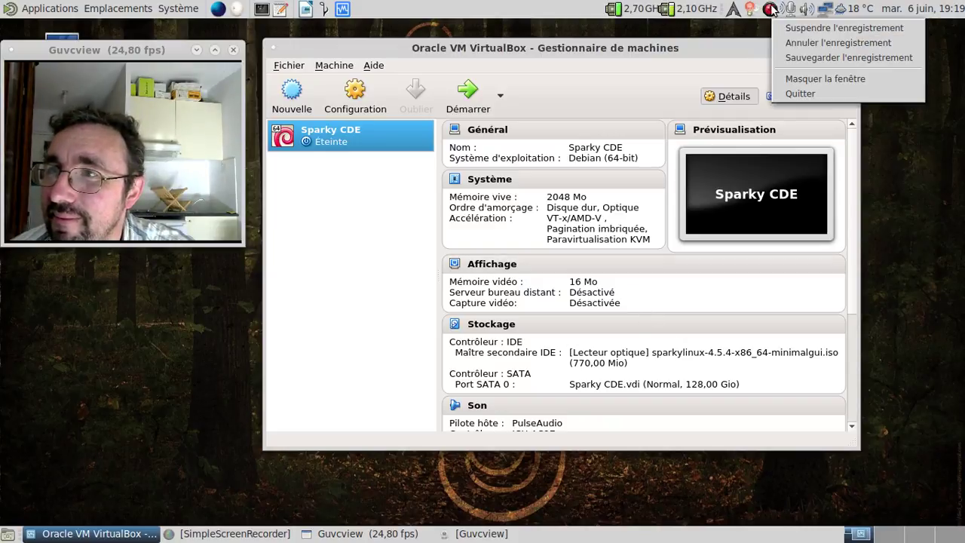